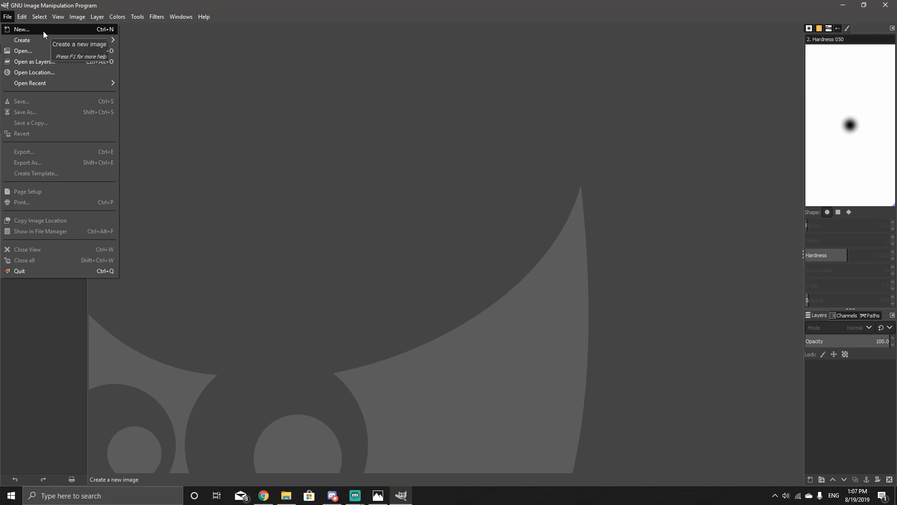
Step: Begin a new image with a width of 1280 px and a height of 720 px
click(43, 31)
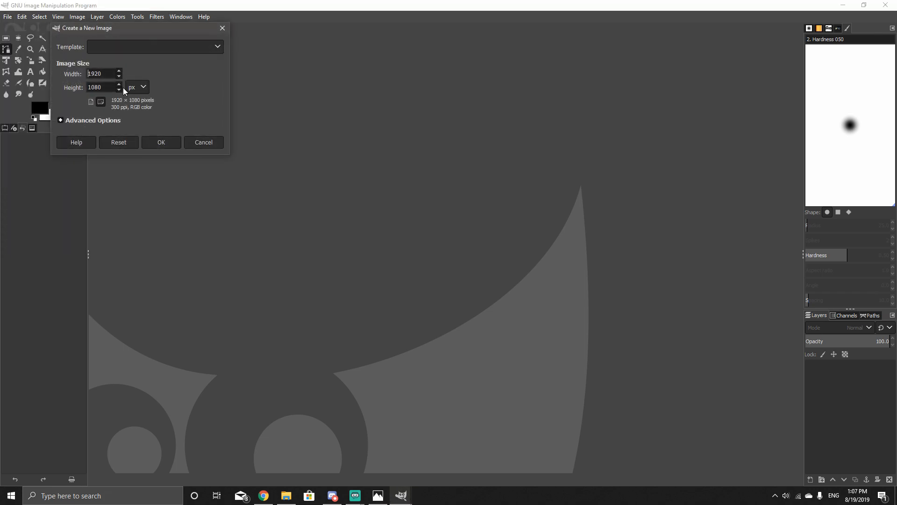
double_click(108, 73)
text(1280)
key(BackSpace)
text(720)
Step: Set the new image's fill to Transparency in the advanced options and create the image
click(91, 120)
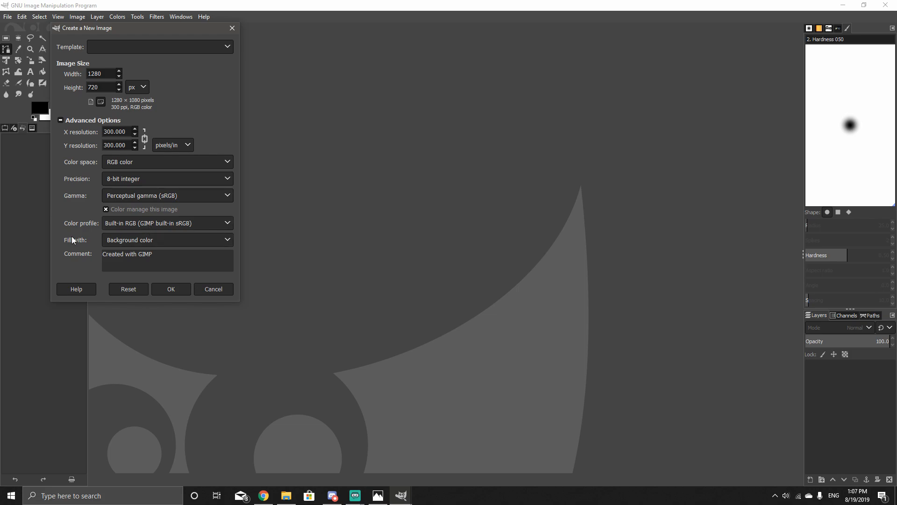
click(93, 119)
click(92, 119)
click(121, 240)
click(147, 286)
click(185, 290)
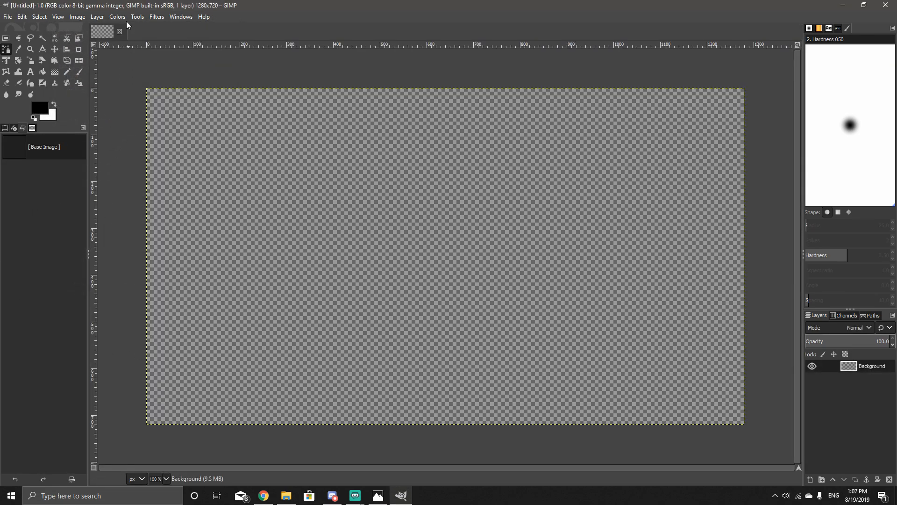
Step: Open the 1920 × 1080 train screenshot RobloxScreenShot20190817_141727259.png from the recently used files as a separate image
click(10, 17)
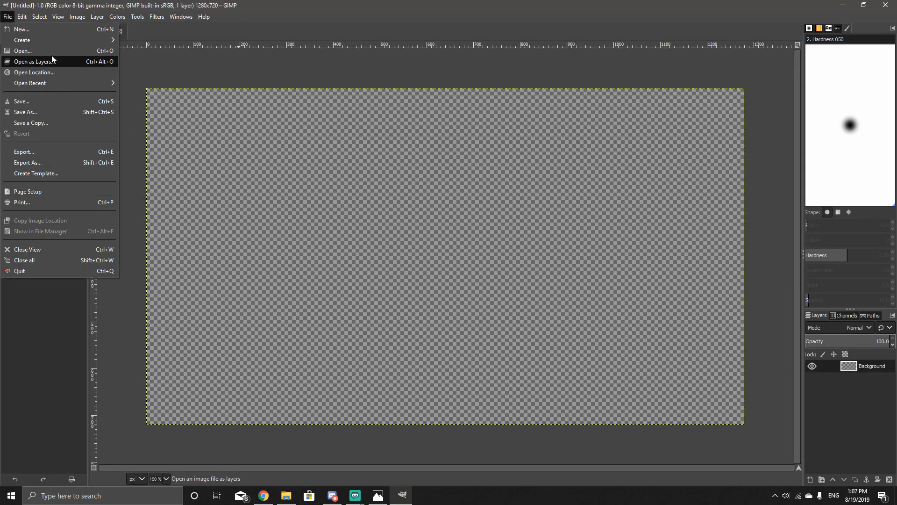
click(23, 51)
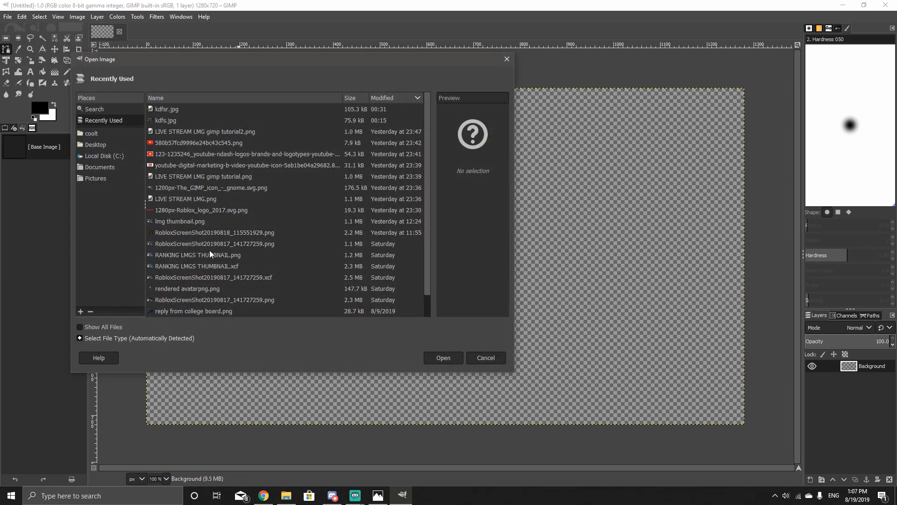
click(190, 243)
key(Down)
key(Down)
key(Down)
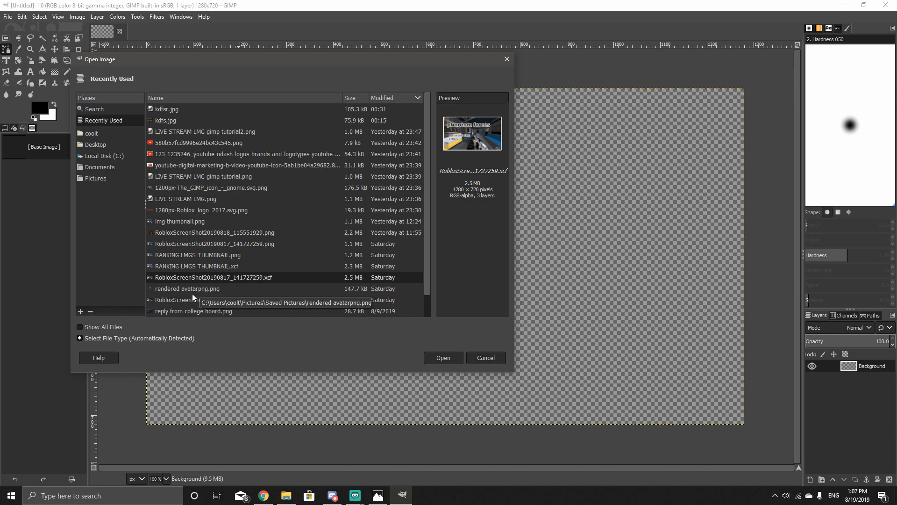
click(206, 299)
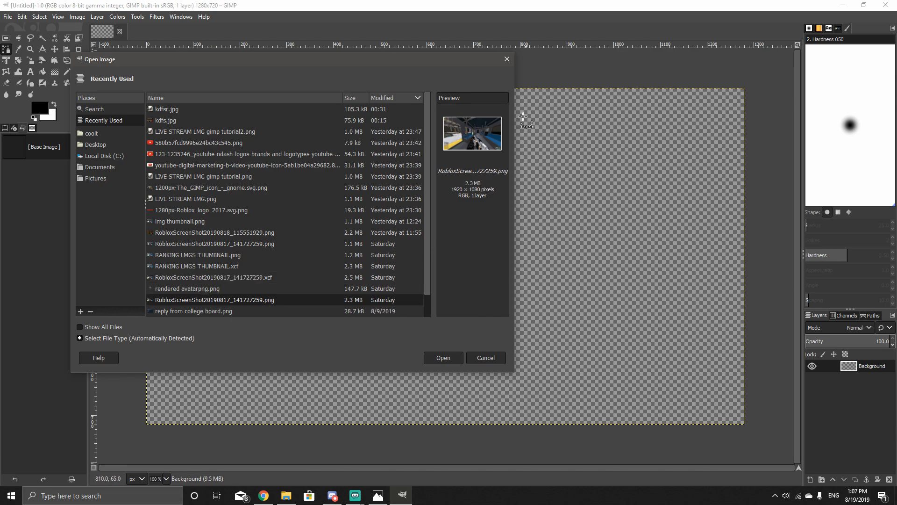
click(436, 359)
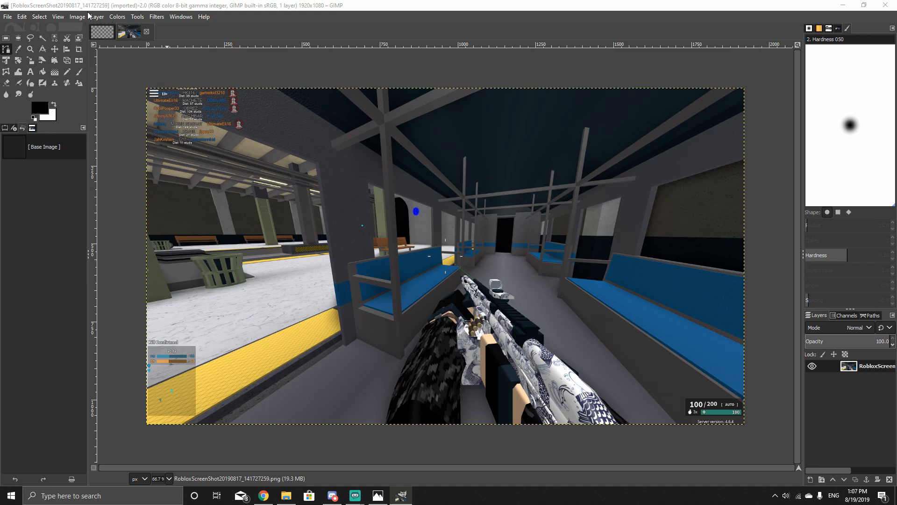
Step: Scale the screenshot image to 1280 × 720 px with cubic interpolation
click(78, 17)
click(114, 143)
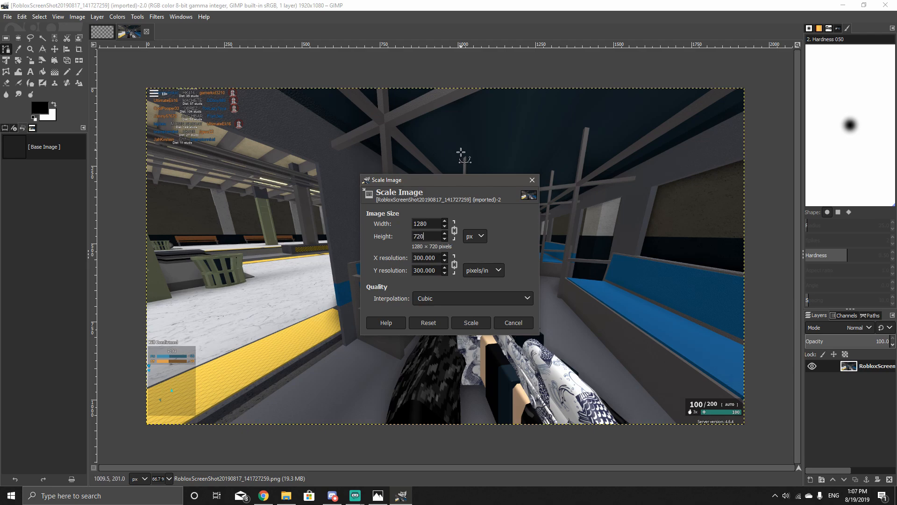
click(475, 321)
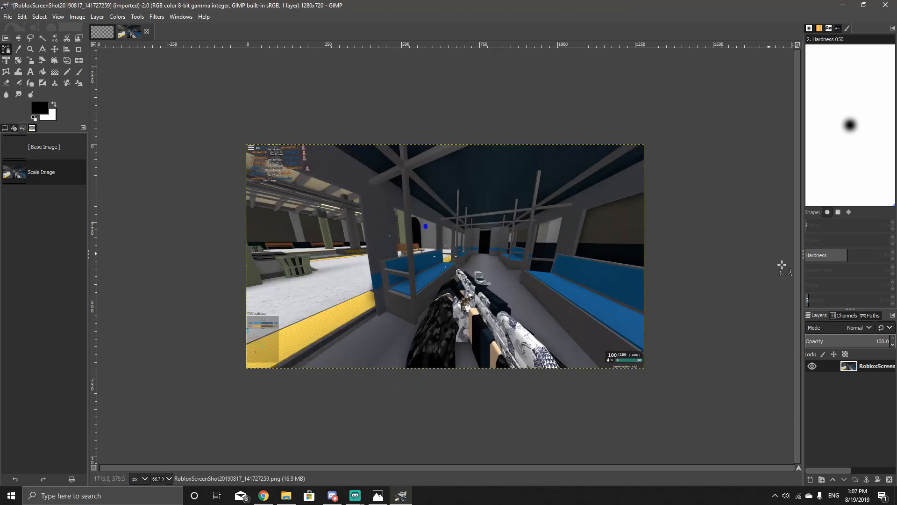
Step: Copy the scaled screenshot and paste it as a new layer into the blank transparent image
click(22, 17)
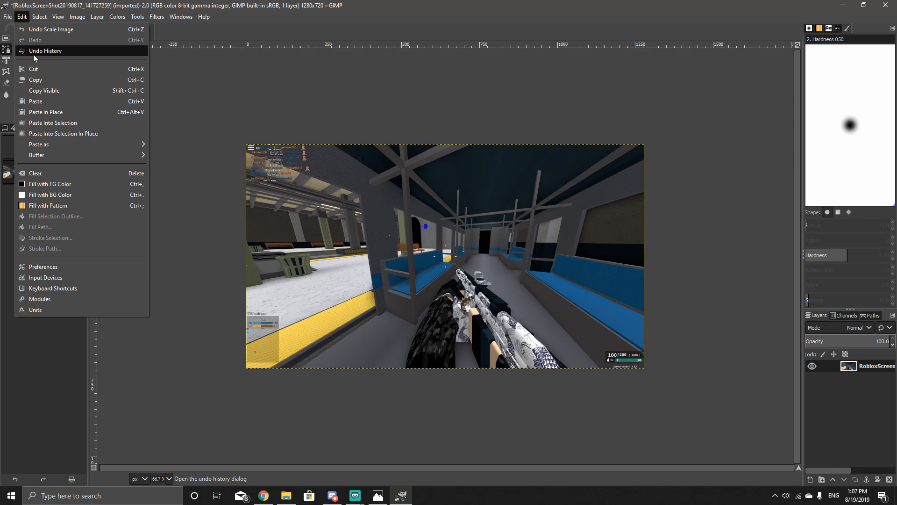
click(47, 76)
click(102, 31)
click(22, 16)
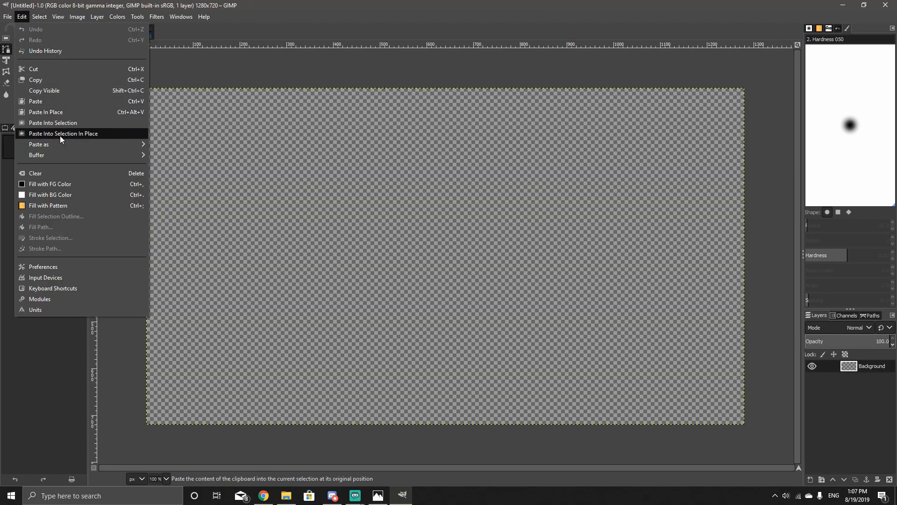
mouse_move(63, 142)
click(174, 144)
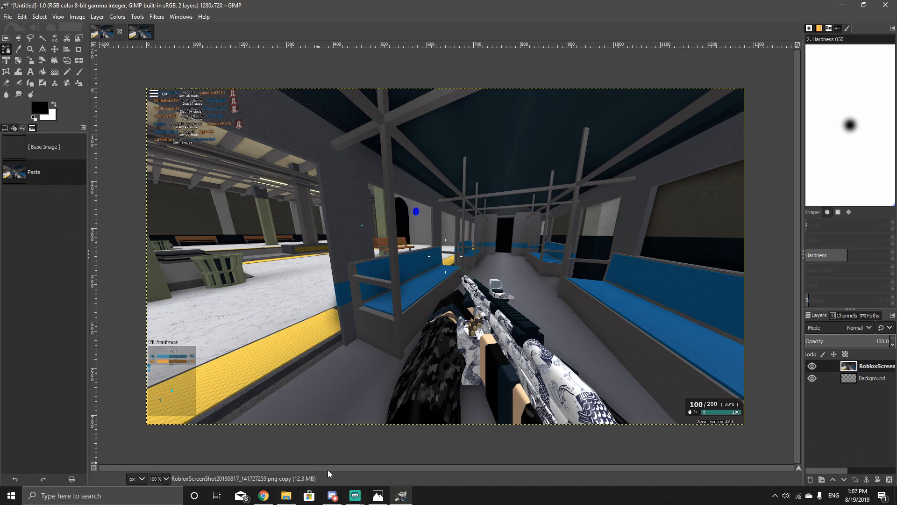
Step: Check the finished example thumbnail in Photos, return to GIMP and duplicate the pasted screenshot layer
click(383, 496)
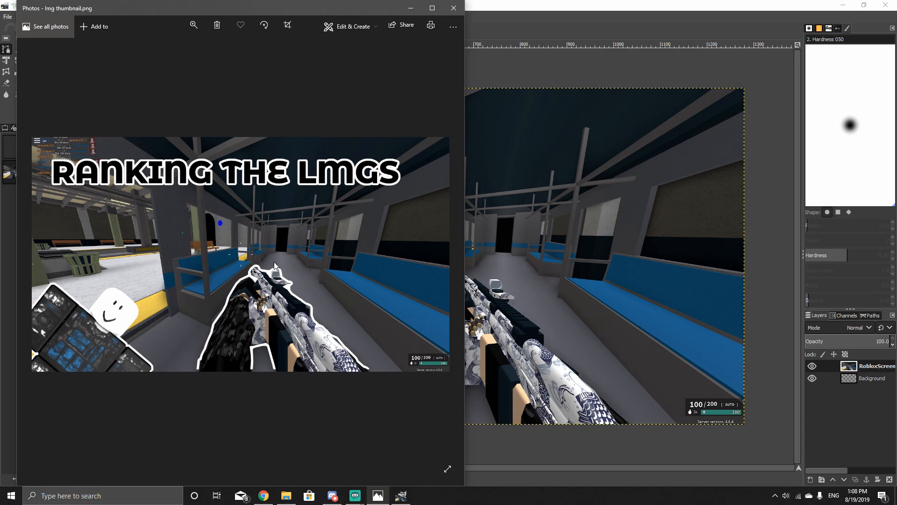
right_click(595, 452)
right_click(851, 366)
right_click(848, 365)
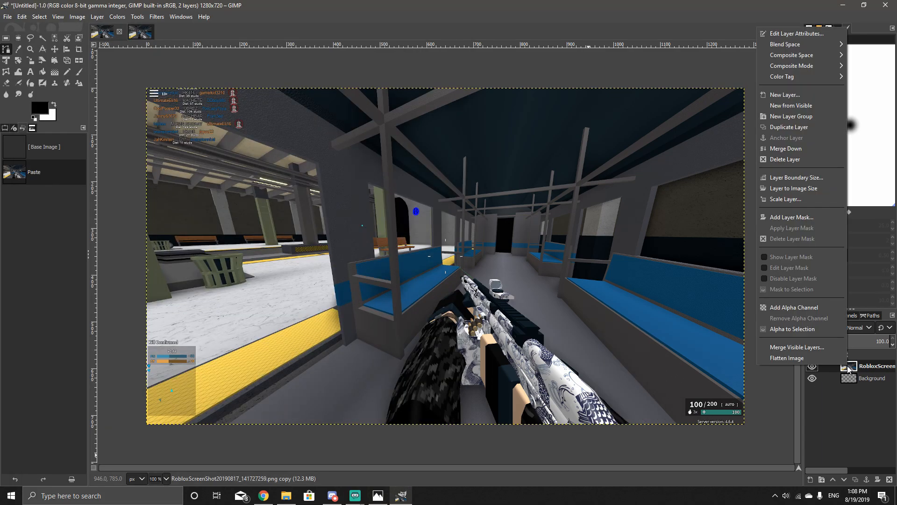
click(790, 127)
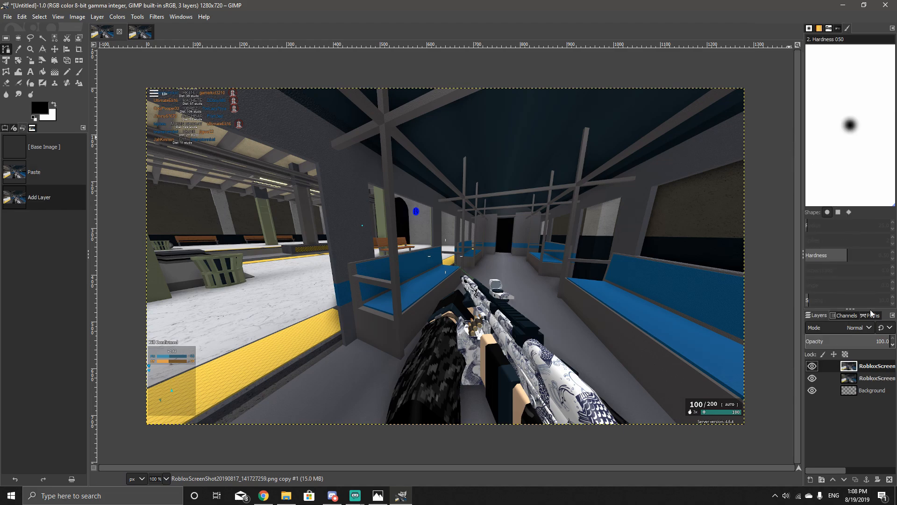
Step: Hide the lower screenshot layer and add an alpha channel to the upper copy
click(812, 378)
right_click(854, 366)
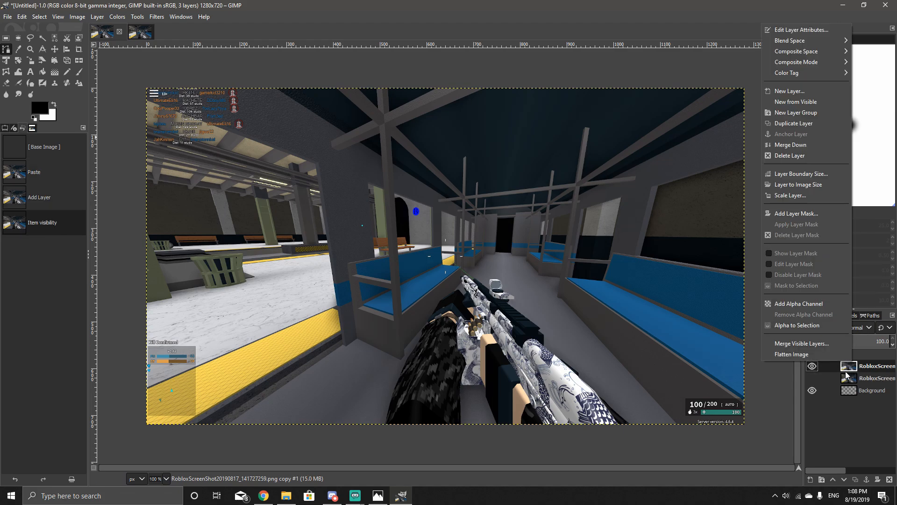
click(799, 304)
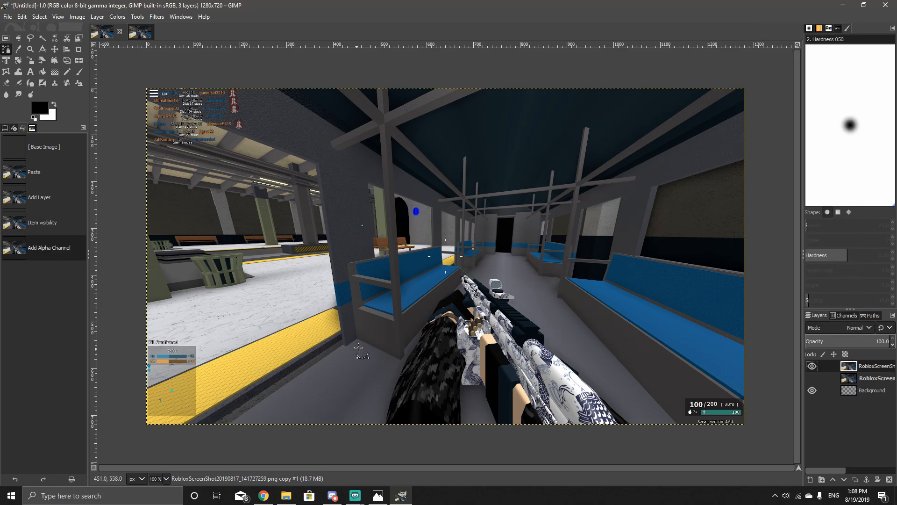
Step: Look at the outlined gun in the example thumbnail in Photos again, then return to GIMP and activate the Paths tool
click(6, 49)
click(379, 495)
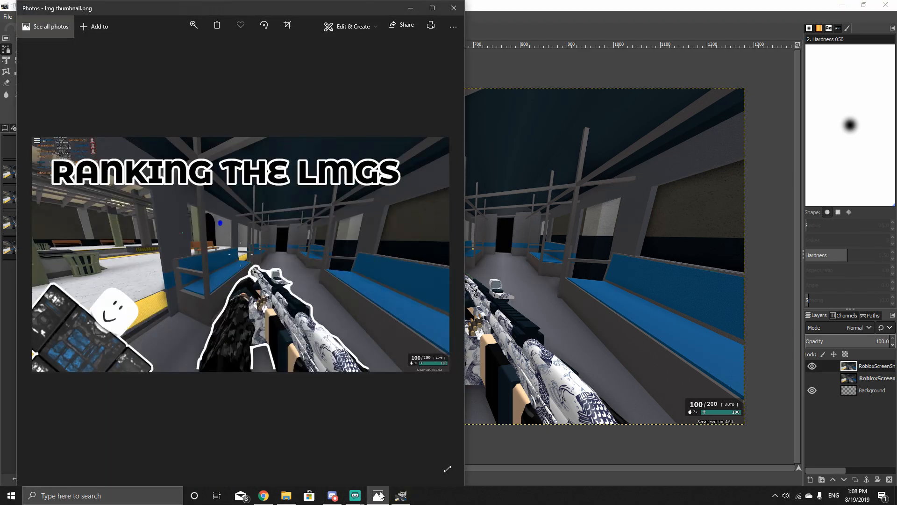
right_click(501, 457)
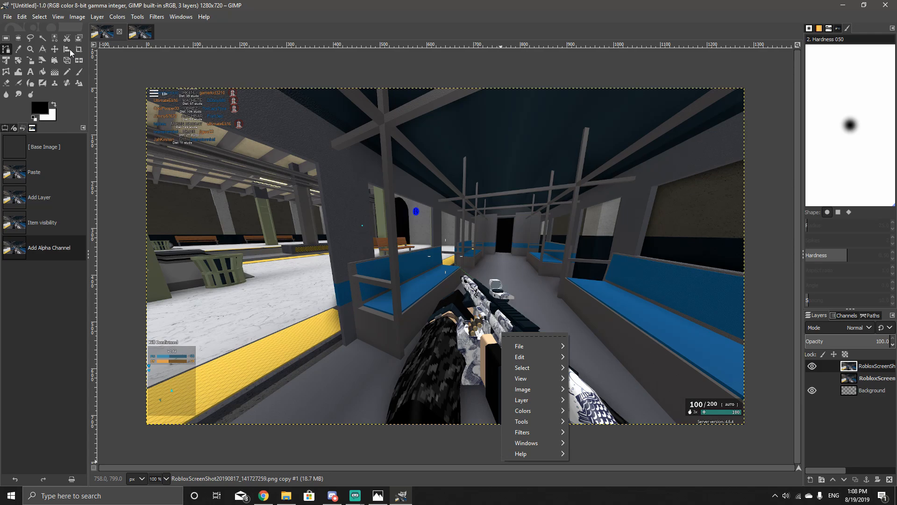
click(116, 17)
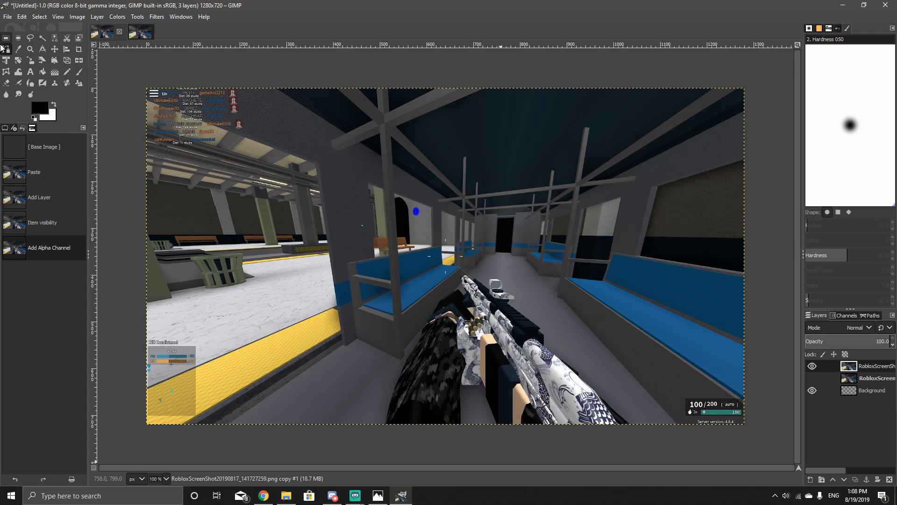
click(140, 17)
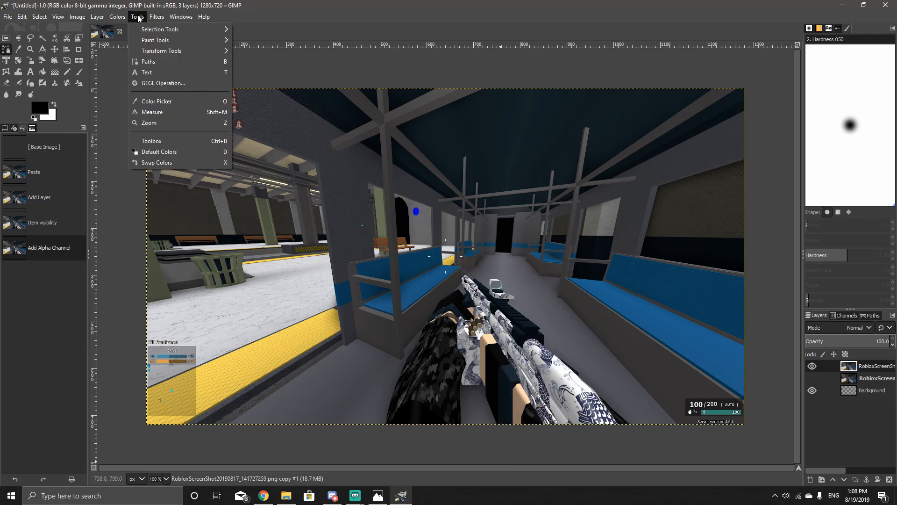
click(150, 61)
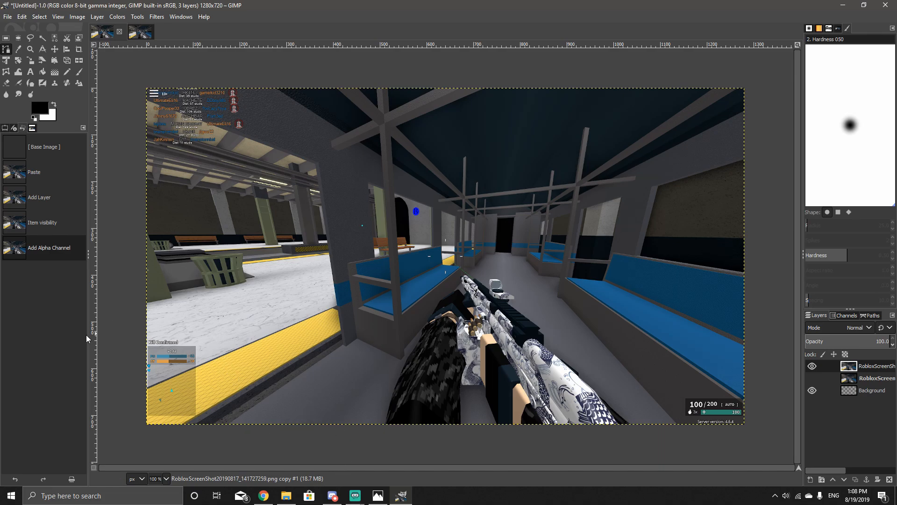
Step: Start a path at the image's lower border and place four anchors up the outer left edge of the camouflaged arm
click(166, 478)
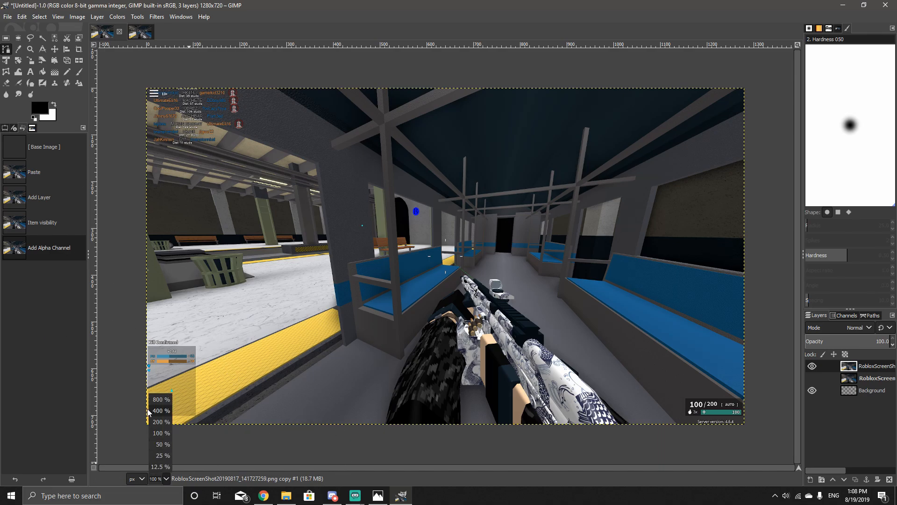
click(160, 411)
click(203, 459)
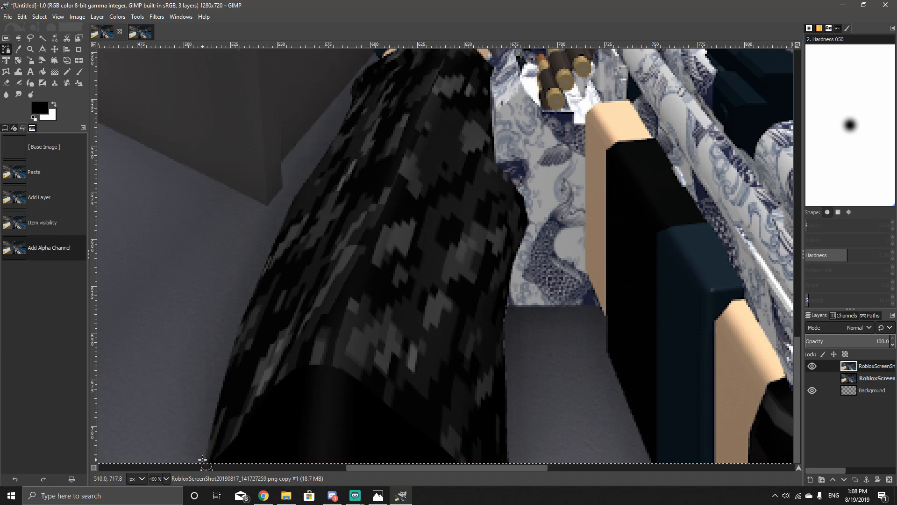
click(208, 428)
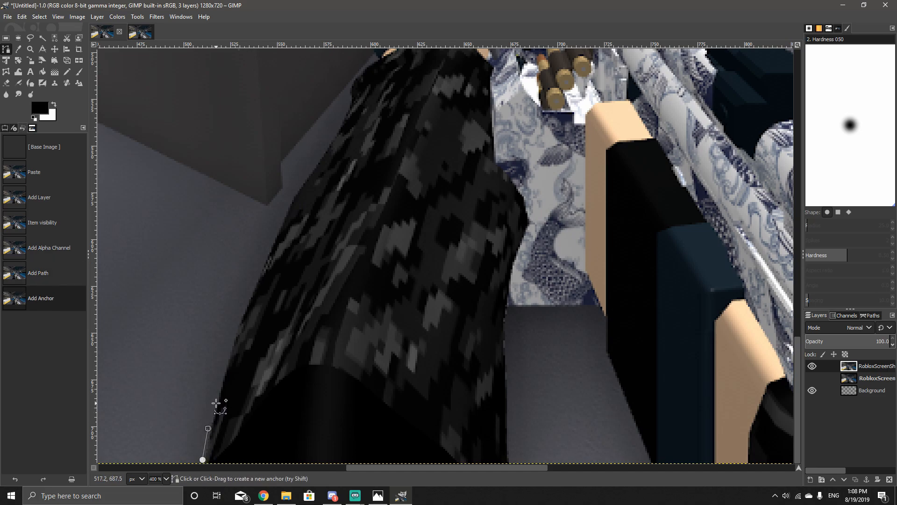
click(221, 386)
click(229, 357)
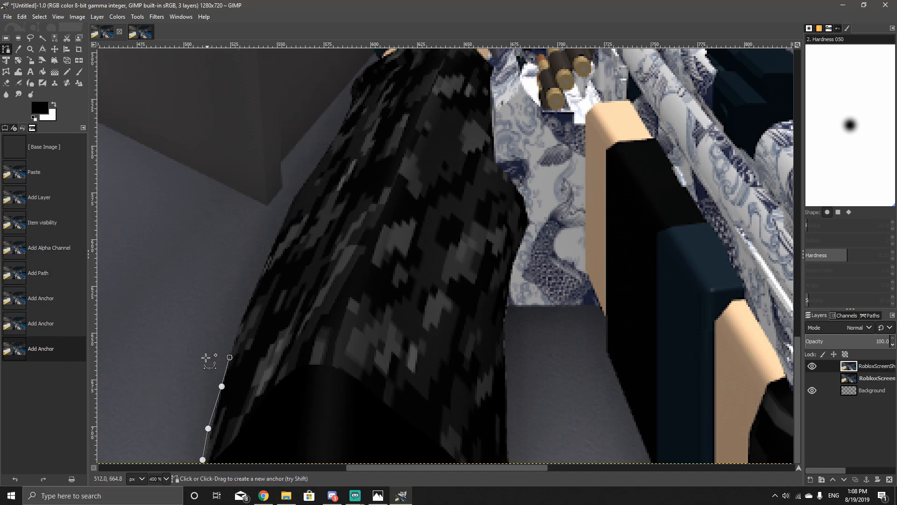
Step: Step back in the undo history to remove the last path anchor on the arm's edge
click(54, 320)
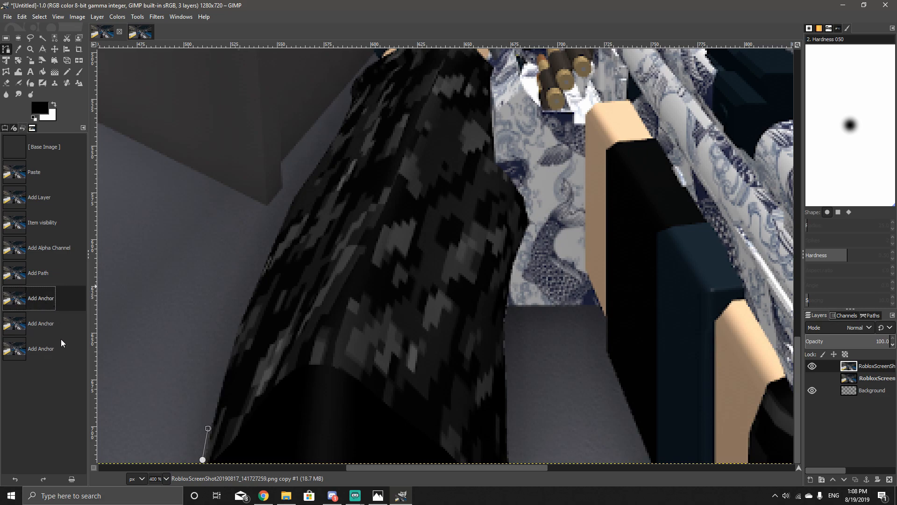
click(6, 129)
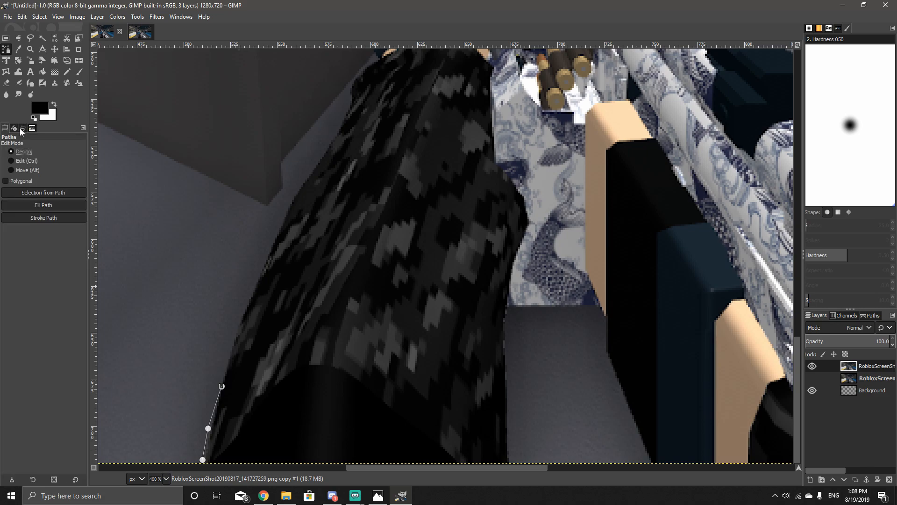
click(22, 128)
click(70, 349)
click(79, 330)
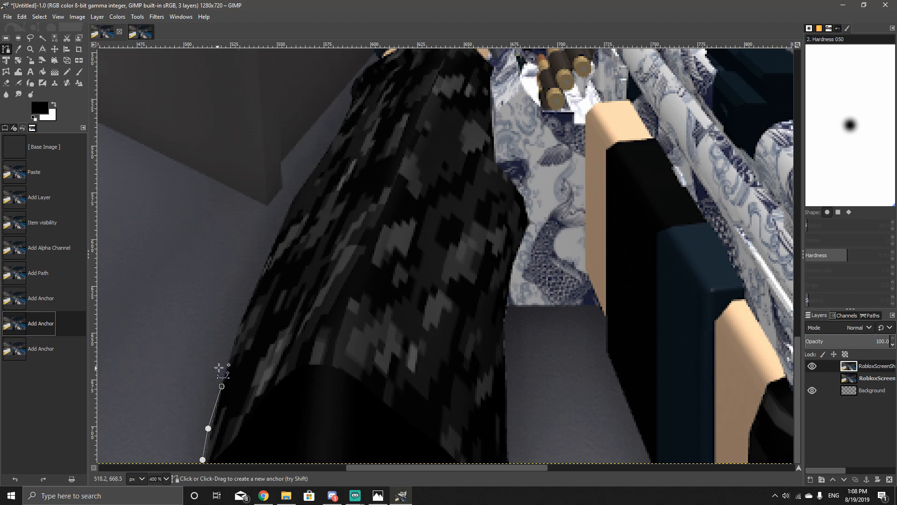
Step: Continue the path with closely spaced anchors up the outer left edge of the camouflaged sleeve, following its contour
click(223, 364)
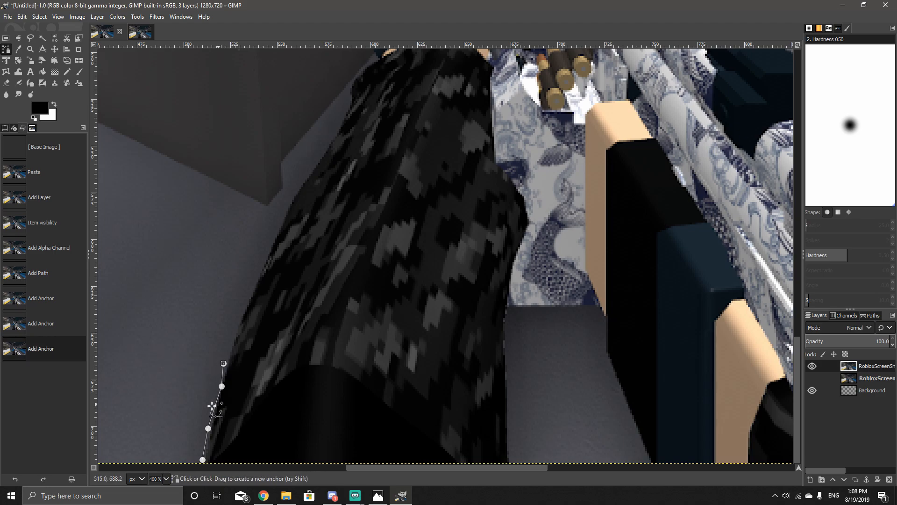
click(230, 348)
click(236, 330)
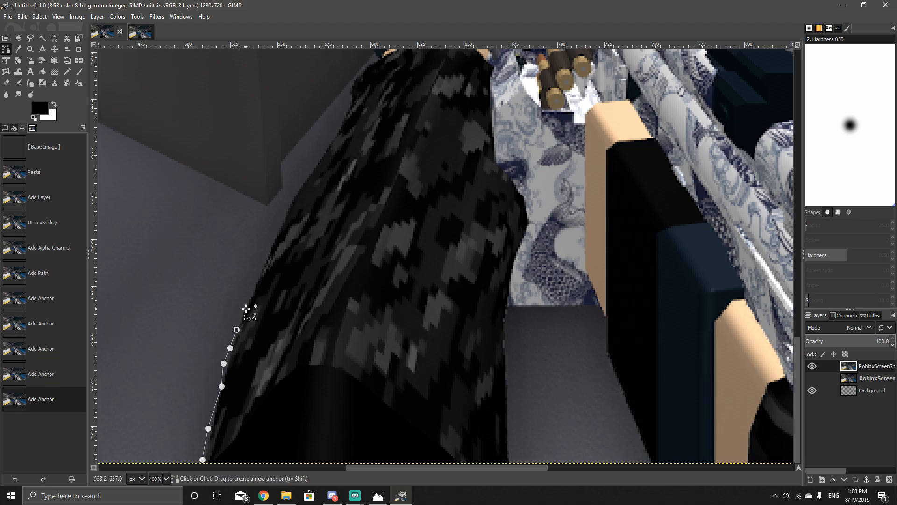
click(246, 309)
click(257, 285)
click(265, 264)
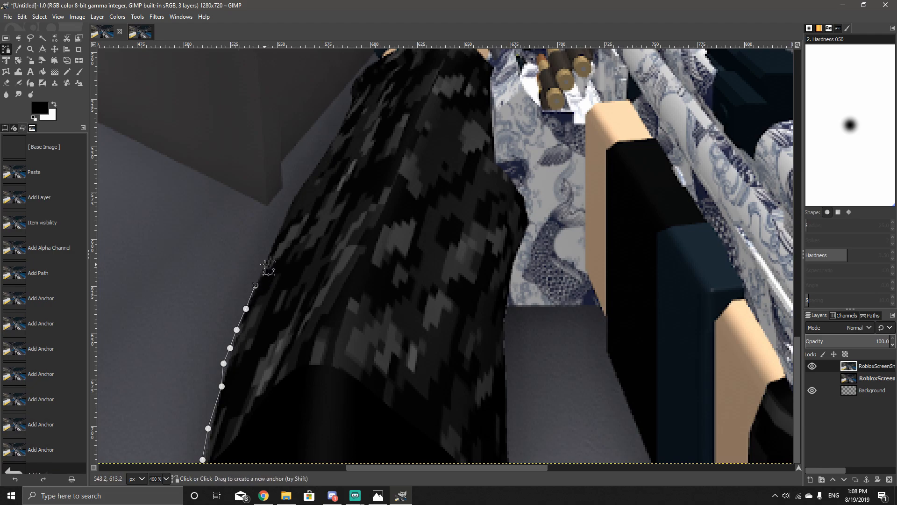
click(270, 253)
click(271, 248)
click(274, 244)
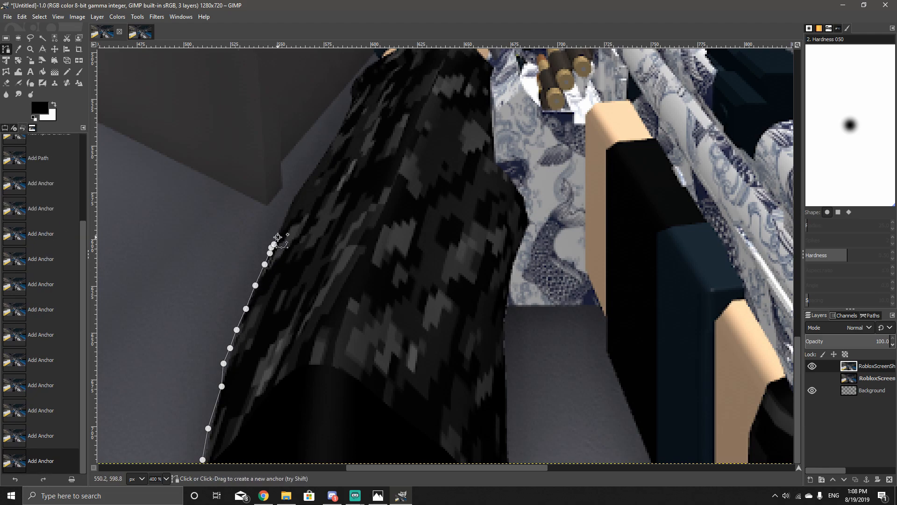
click(278, 237)
click(279, 235)
click(284, 225)
click(286, 218)
click(288, 212)
click(295, 199)
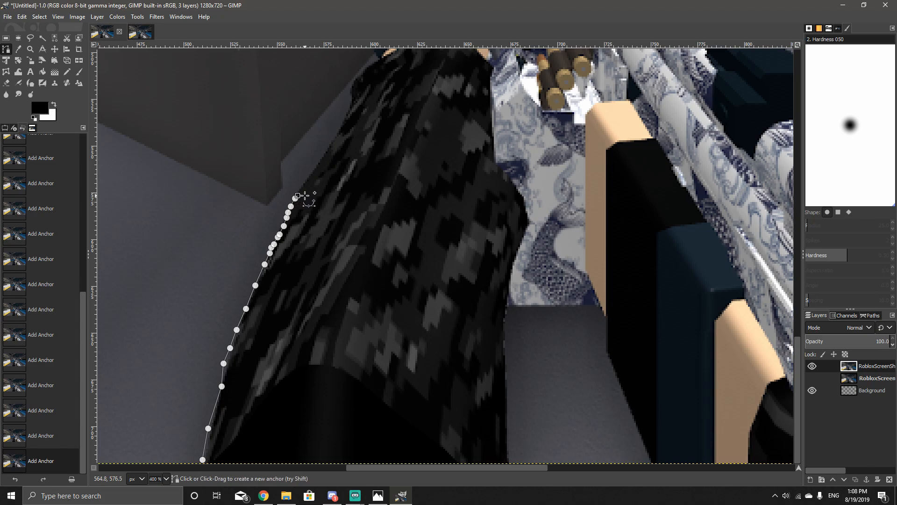
click(327, 155)
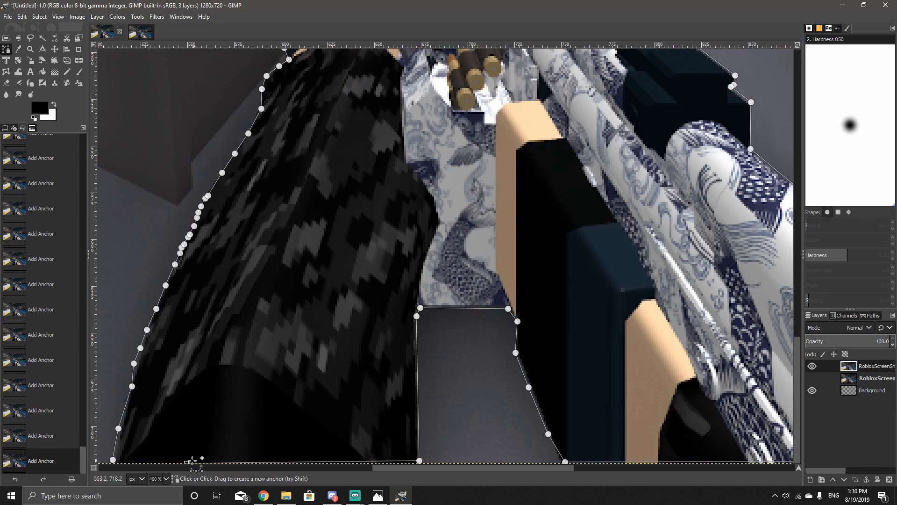
Step: Add two more path anchors along the image's lower border and close the path at its starting anchor
click(113, 459)
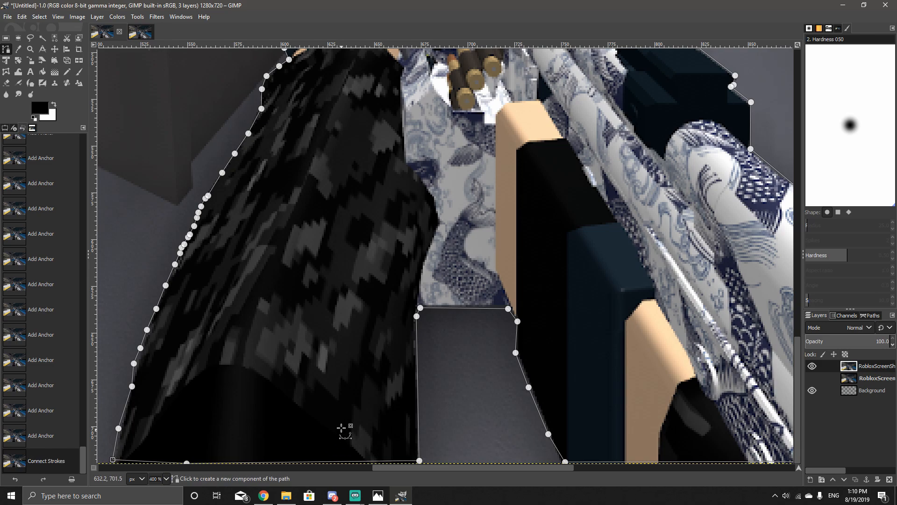
key(ctrl+z)
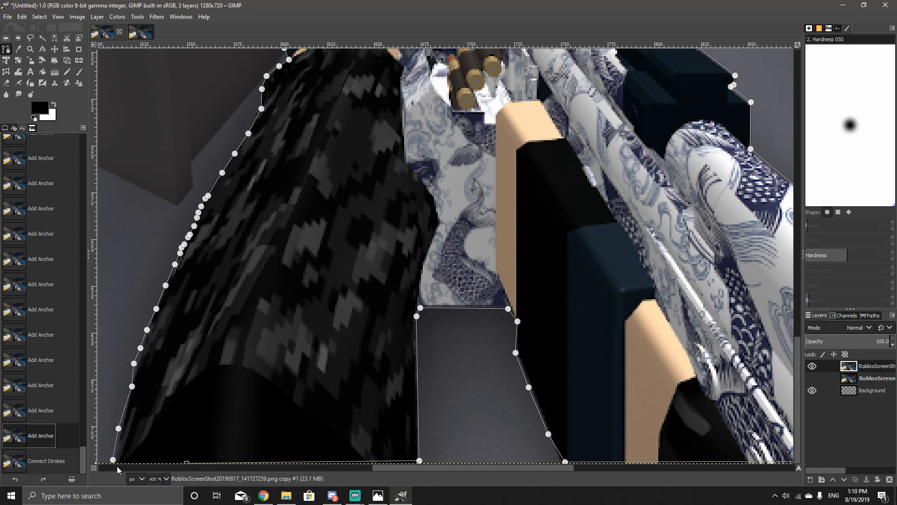
click(141, 462)
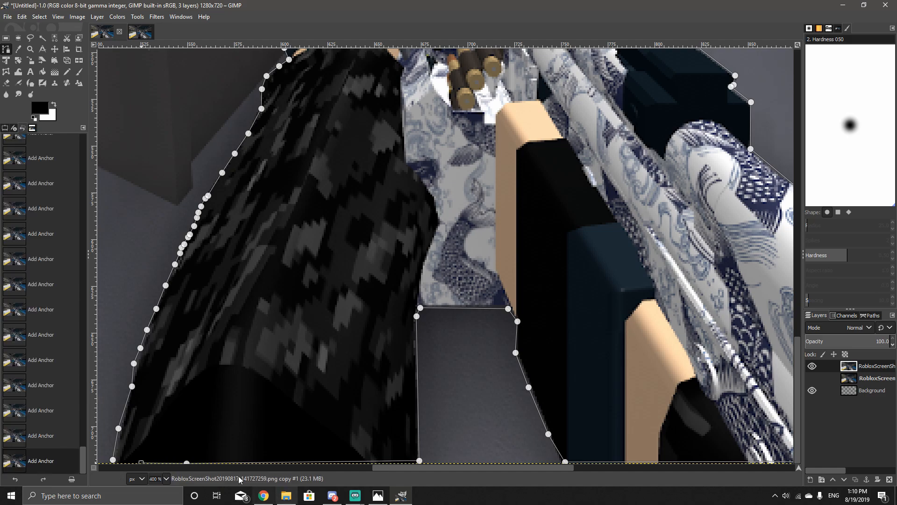
click(121, 462)
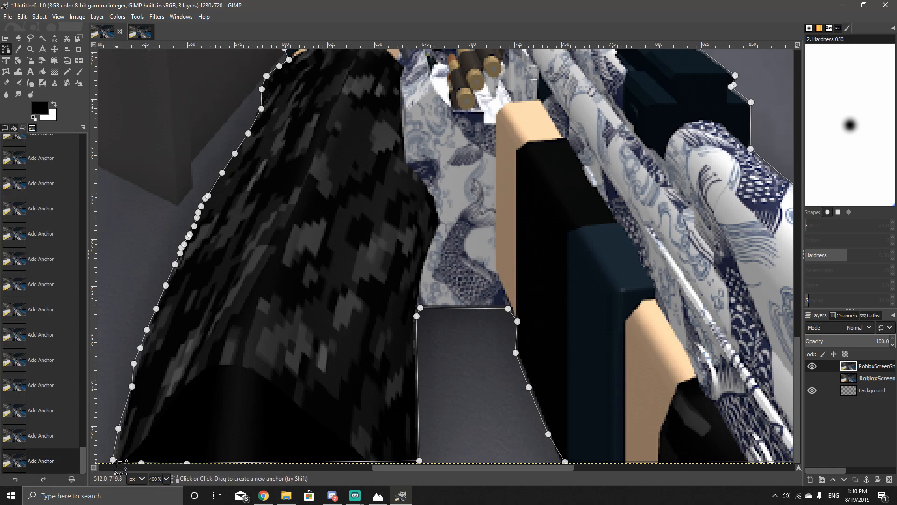
click(113, 460)
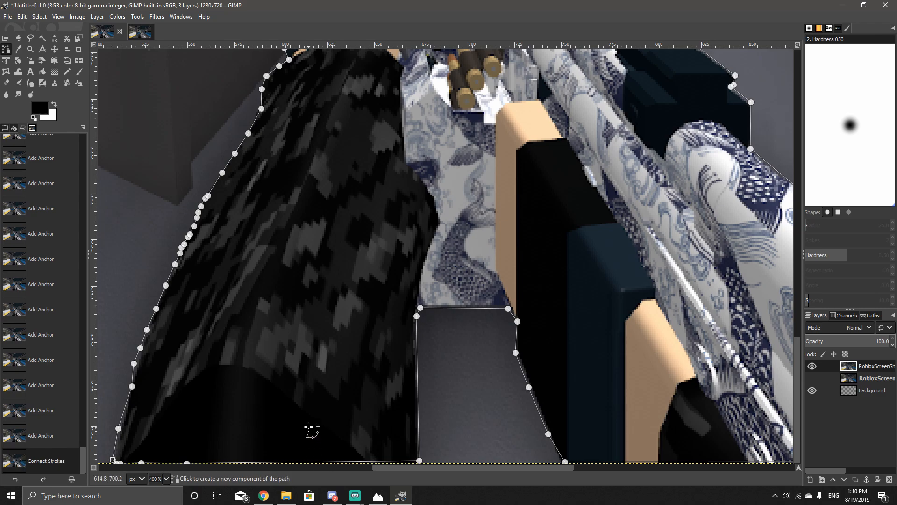
Step: Convert the closed path around the arms and gun to a selection
scroll(359, 439, up, 3)
scroll(369, 434, down, 3)
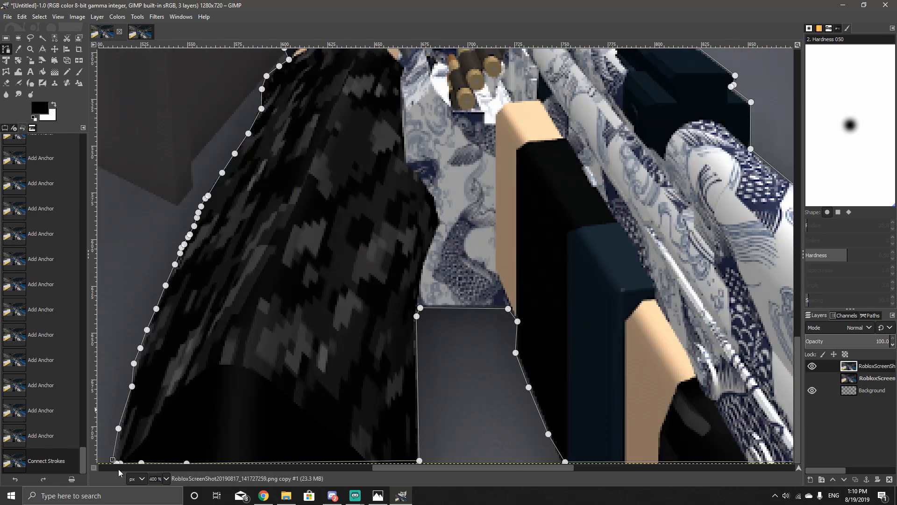
scroll(420, 304, up, 5)
scroll(420, 303, down, 4)
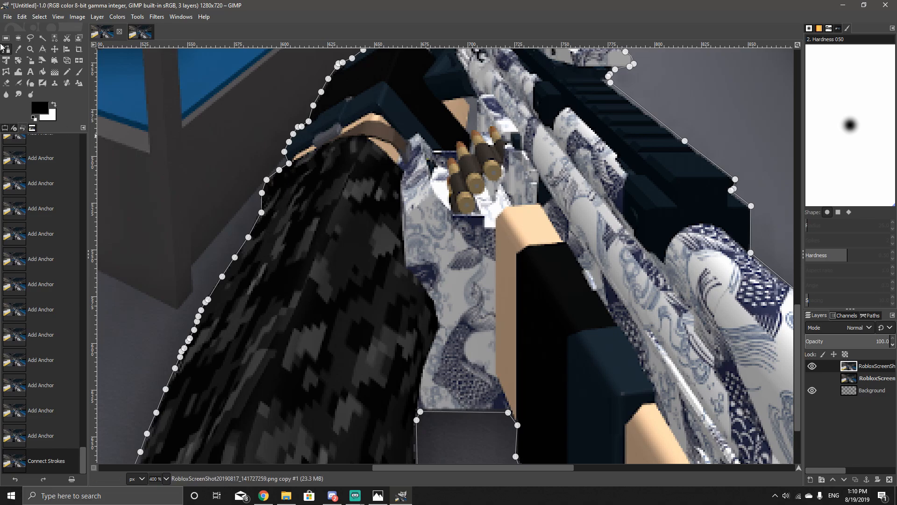
click(166, 478)
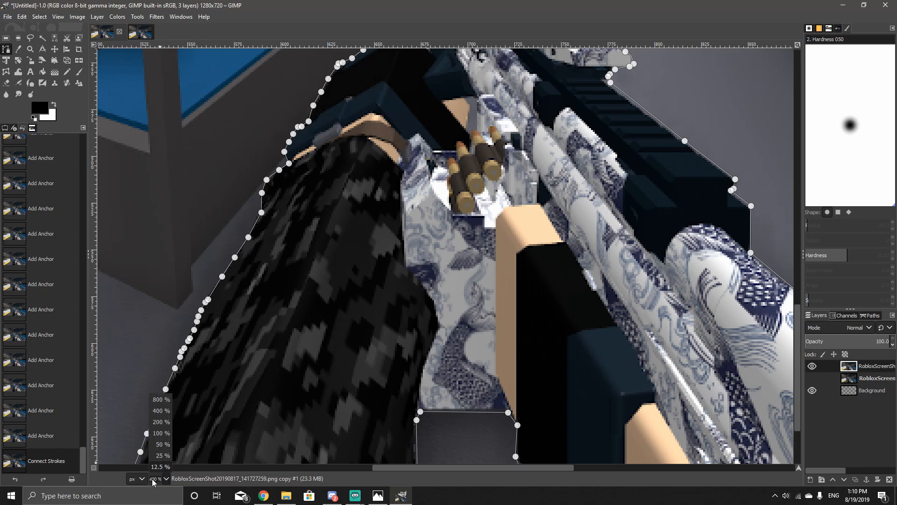
click(152, 478)
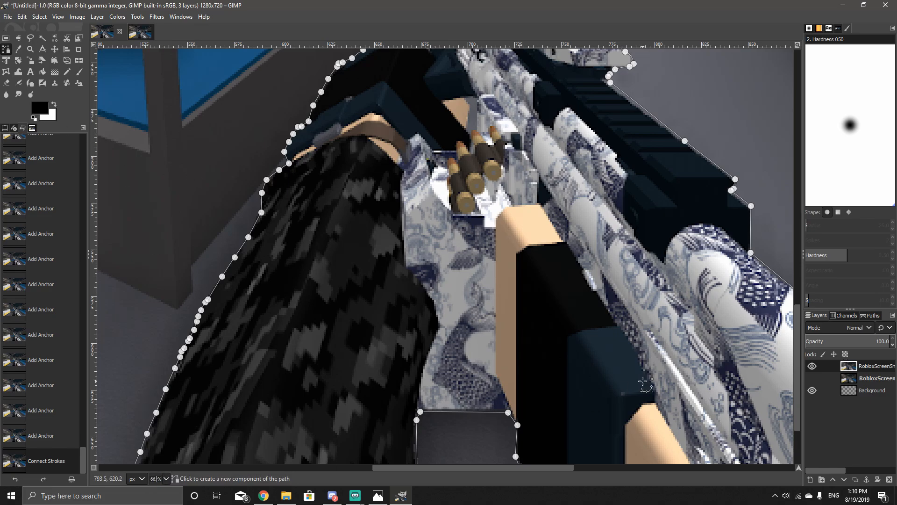
key(Return)
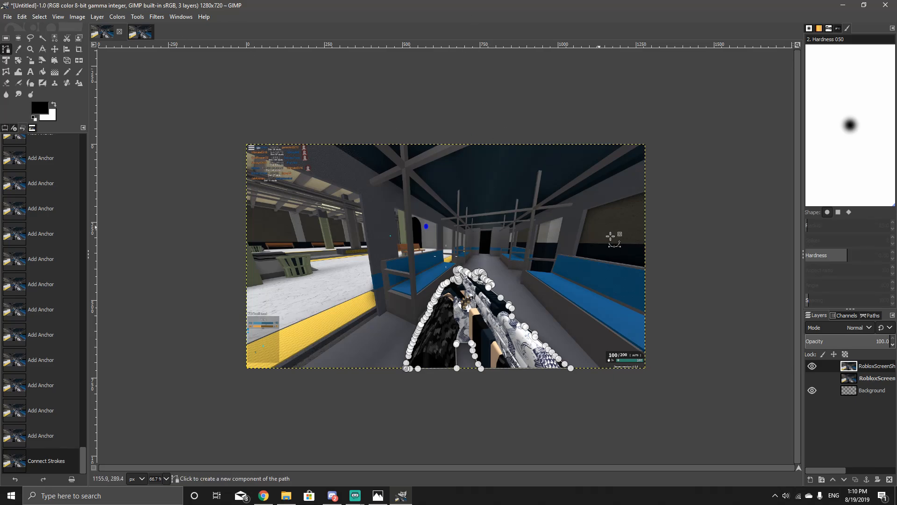
key(shift+v)
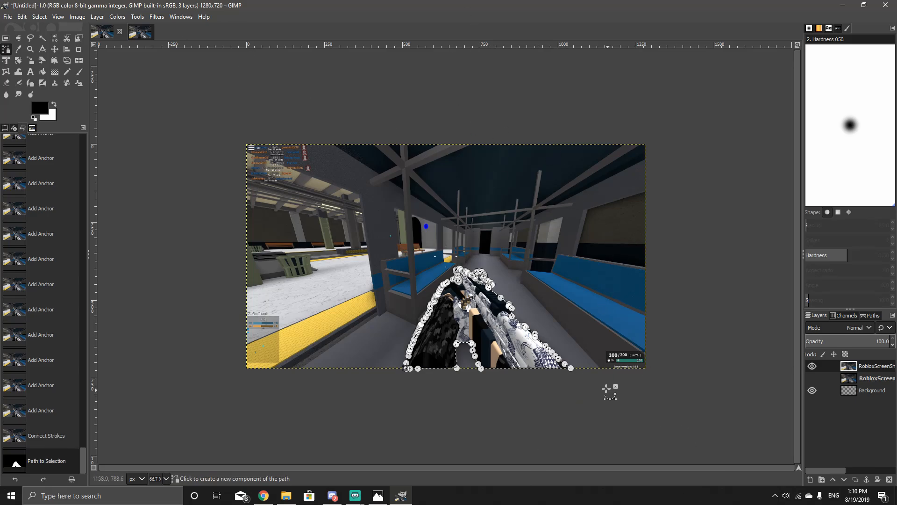
Step: Invert the selection and delete everything outside the arms and gun from the upper screenshot layer
click(39, 17)
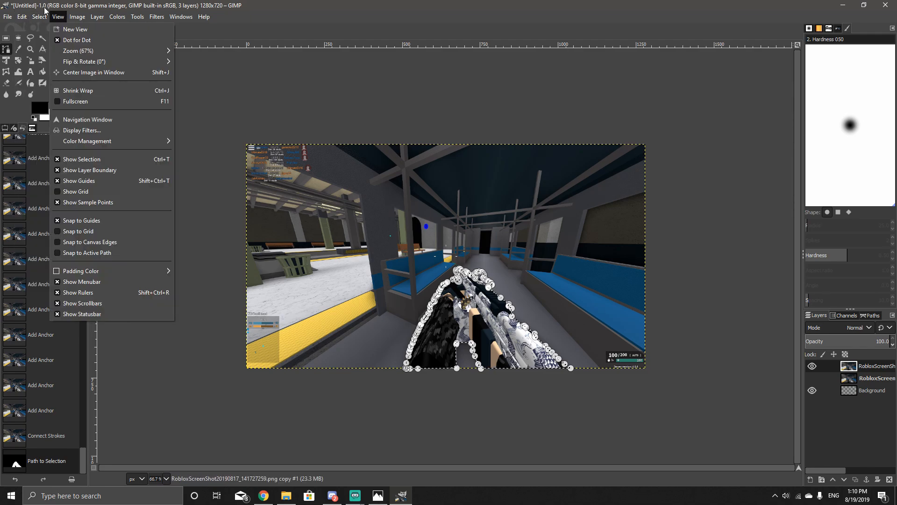
mouse_move(35, 22)
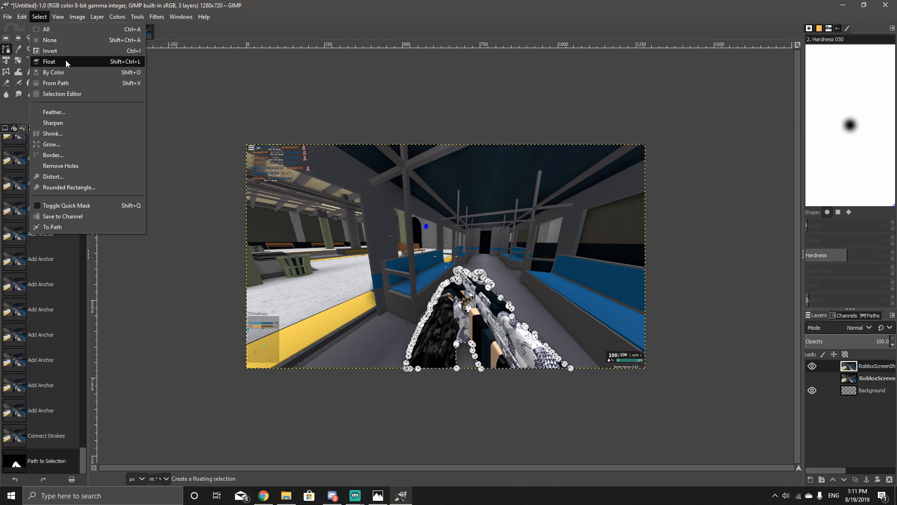
click(50, 50)
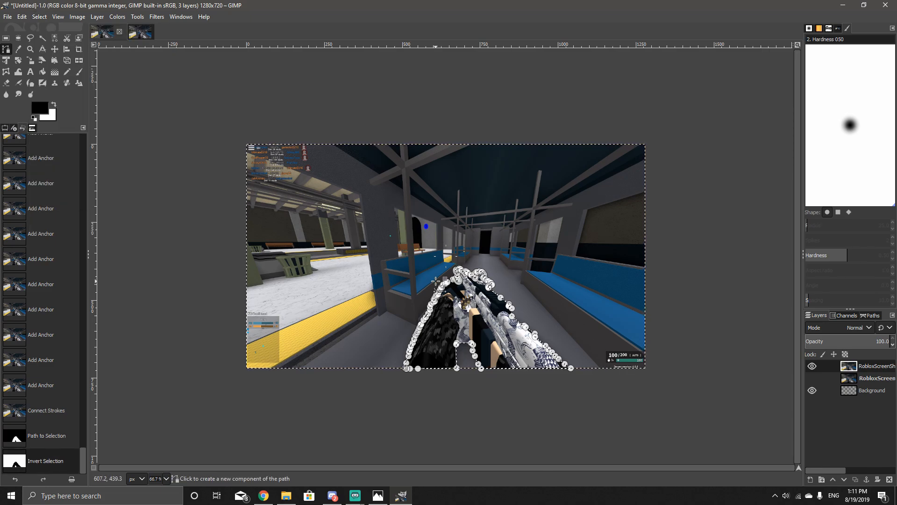
key(Delete)
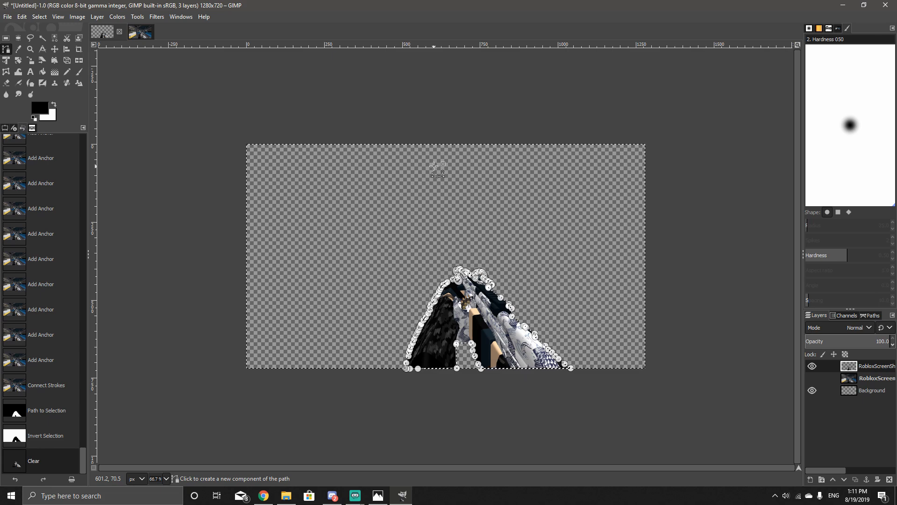
Step: Show the lower screenshot layer and add a transparent 1280 × 720 layer directly beneath the gun cutout layer
click(811, 378)
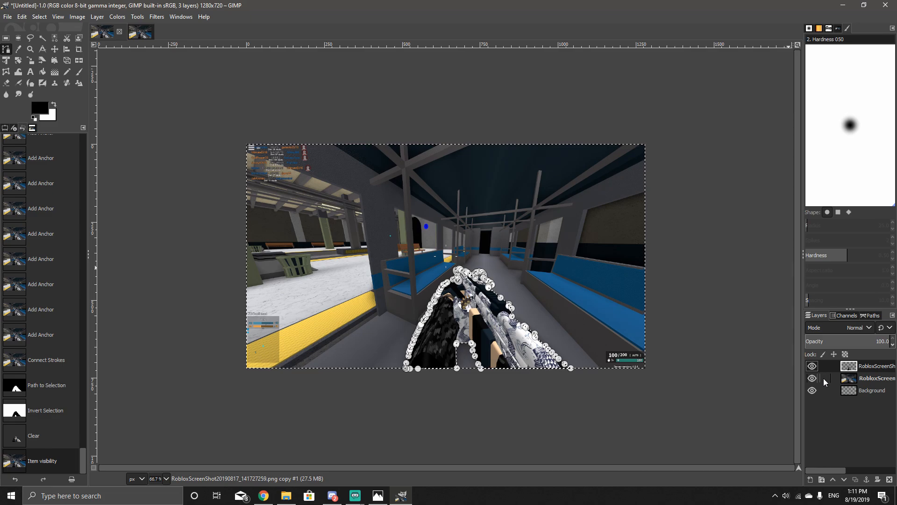
right_click(854, 370)
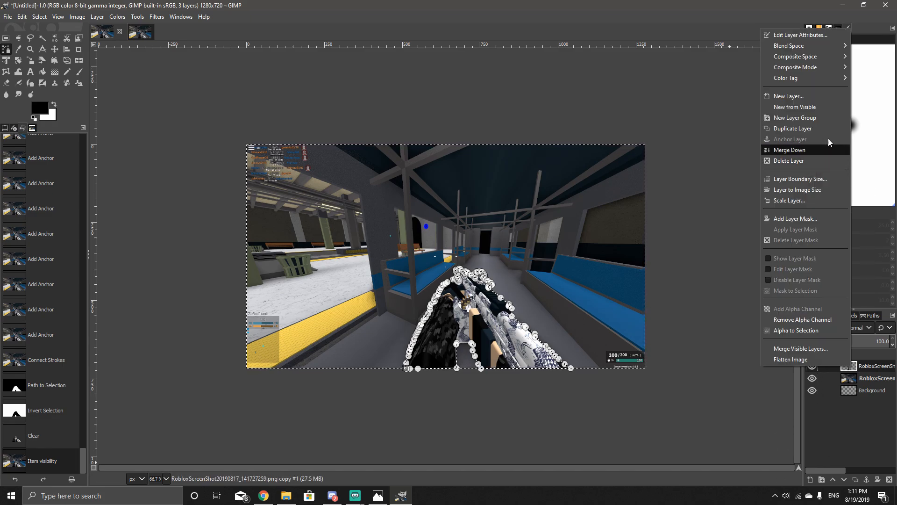
click(806, 96)
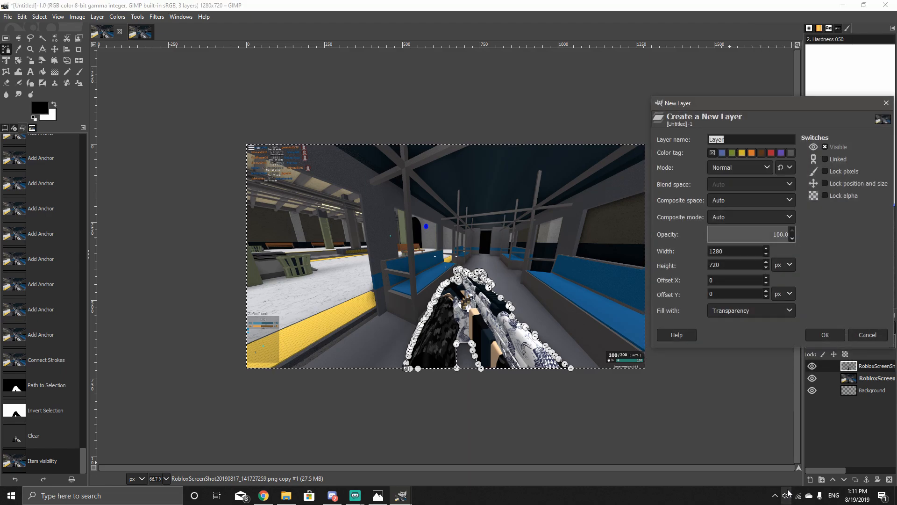
click(818, 327)
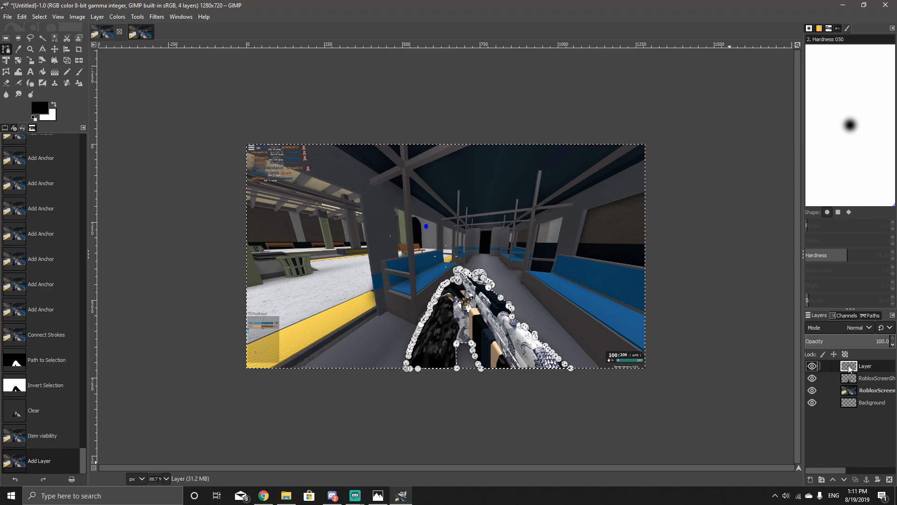
drag(855, 367, 864, 397)
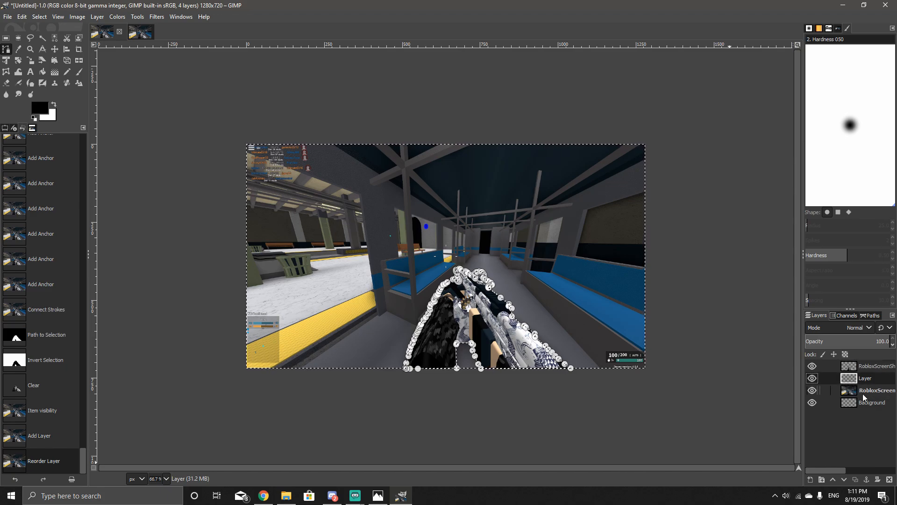
Step: Load the gun cutout layer's alpha as a selection and grow it with the new transparent layer active
click(851, 367)
right_click(851, 368)
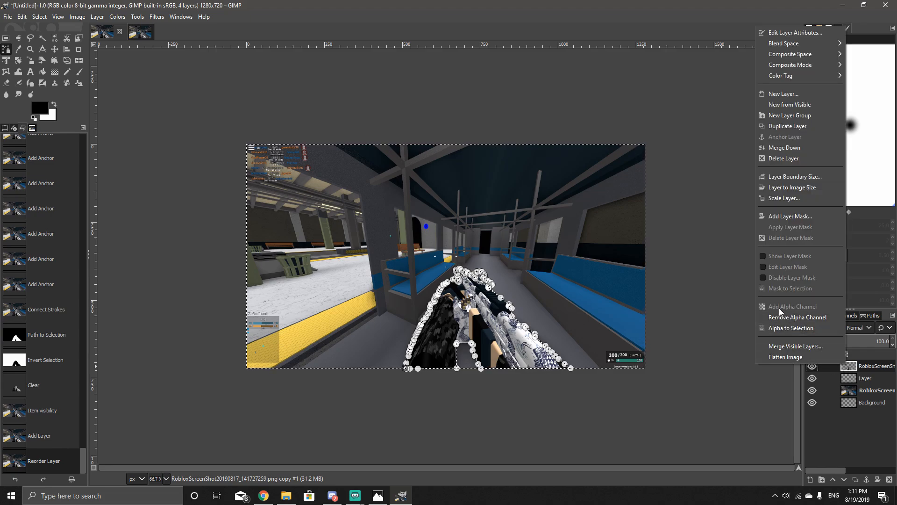
click(785, 328)
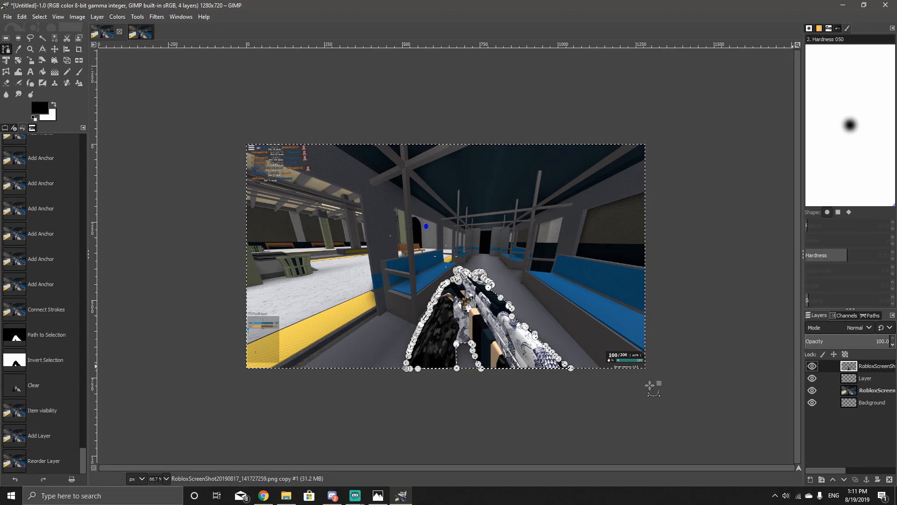
click(850, 380)
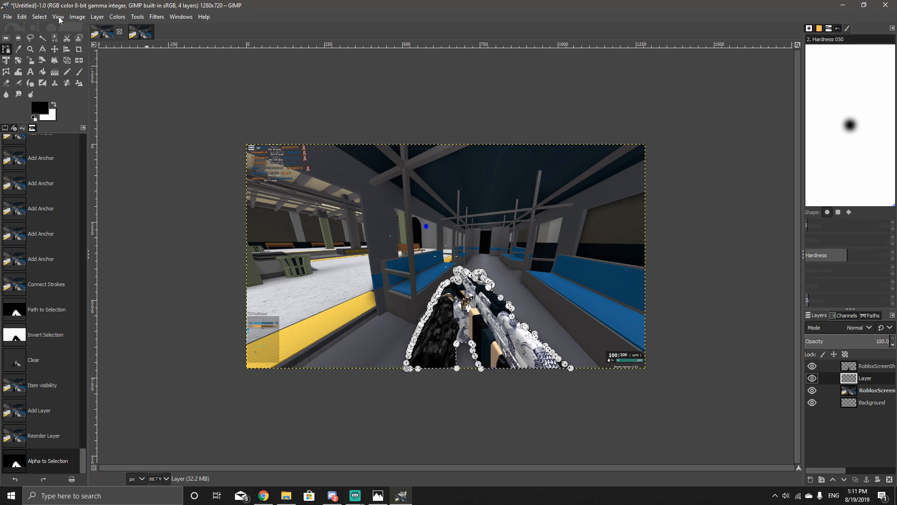
click(47, 17)
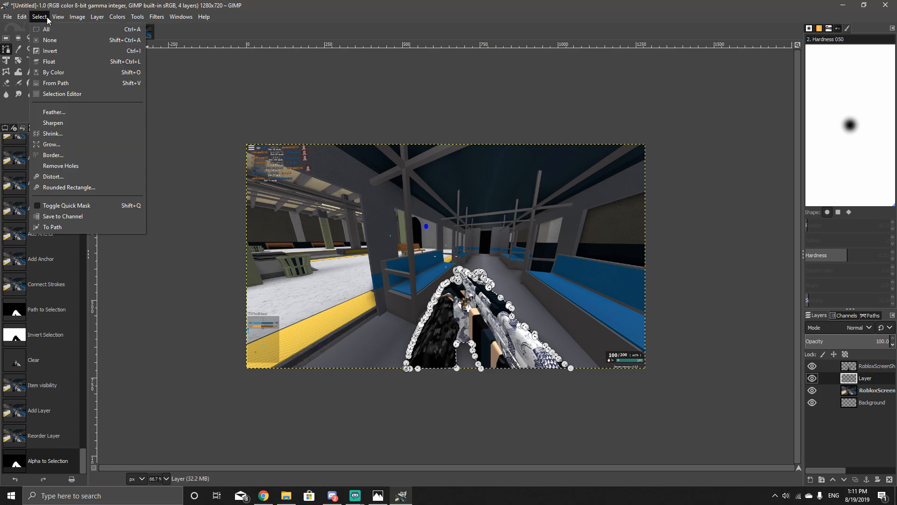
click(71, 133)
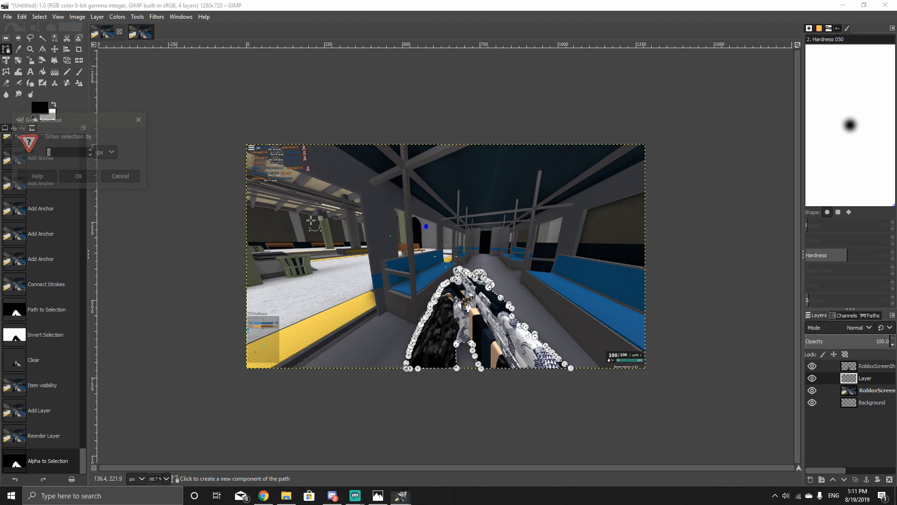
click(79, 177)
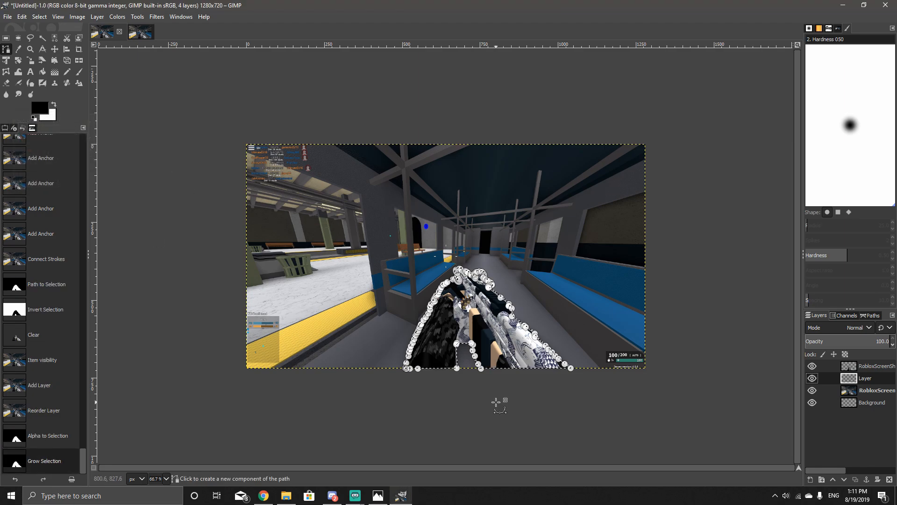
Step: Fill the grown selection on the new layer with the white background color and make the gun cutout layer active
click(22, 17)
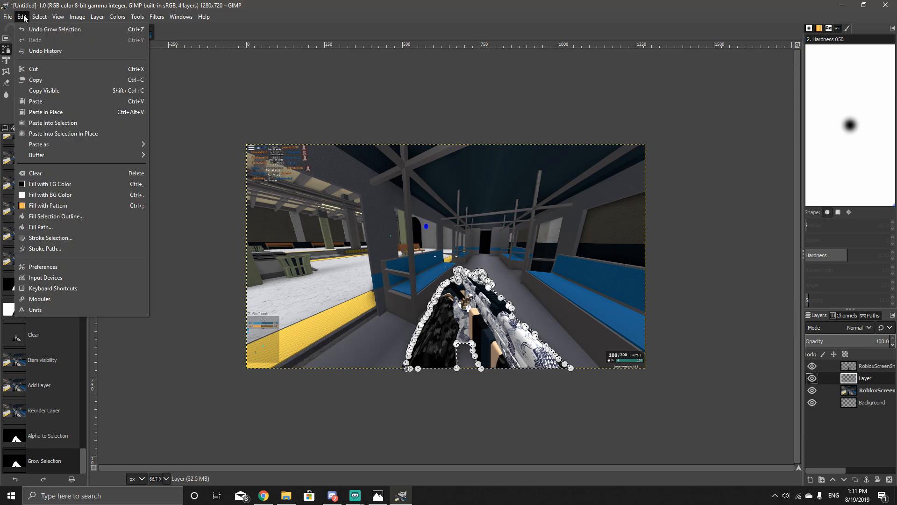
click(84, 193)
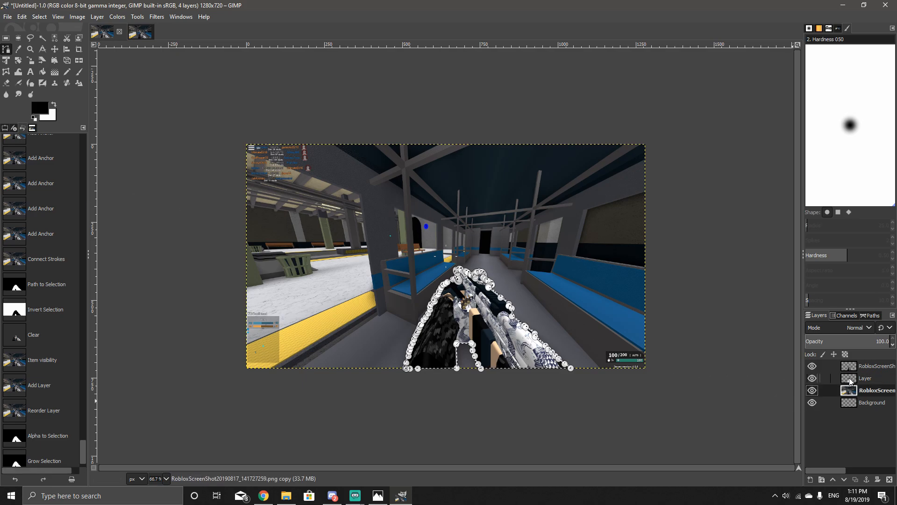
click(869, 366)
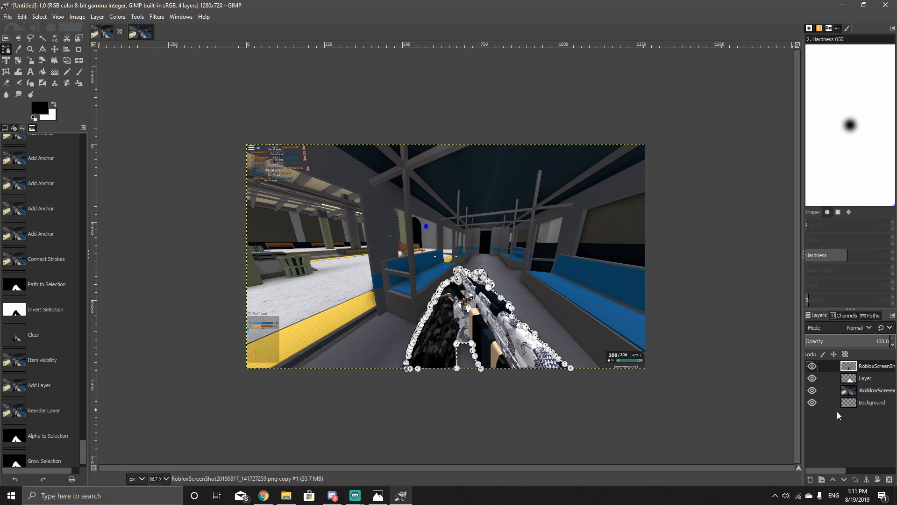
Step: Grow the selection by 4 px and fill it with the white background color on the layer beneath the gun cutout
click(852, 396)
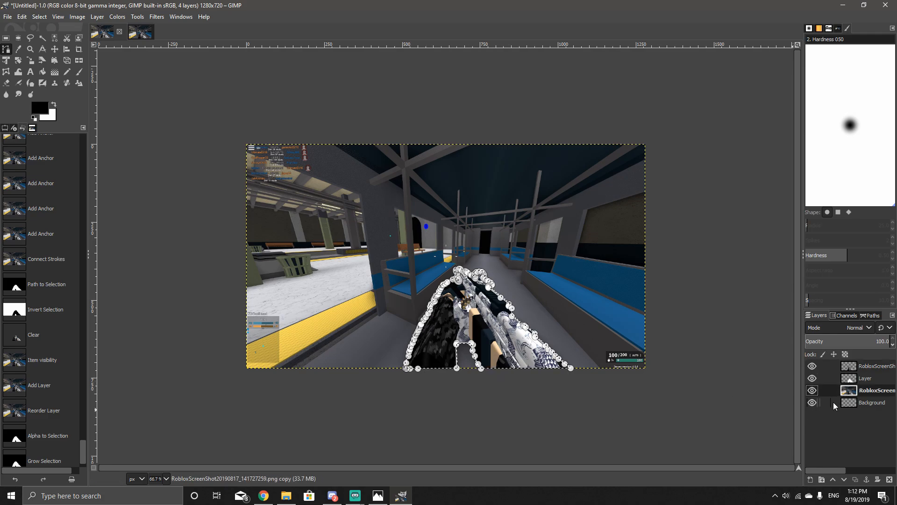
click(850, 368)
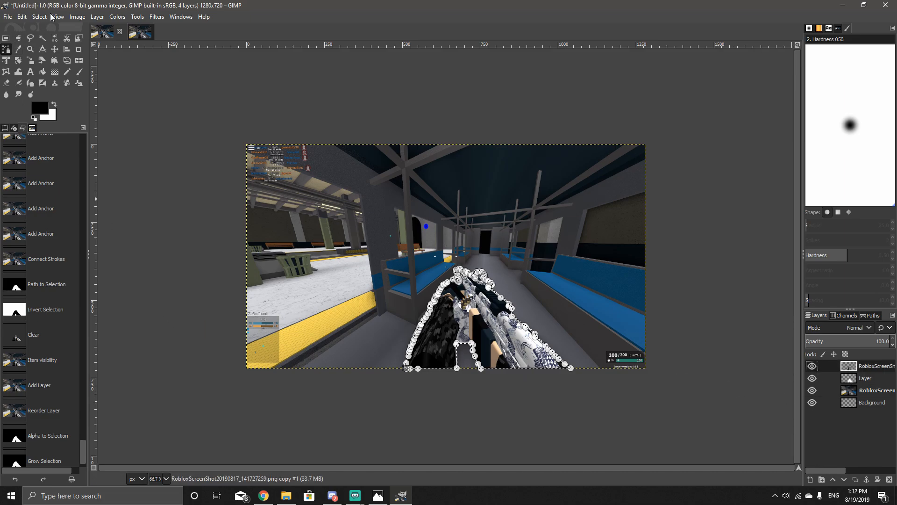
click(45, 17)
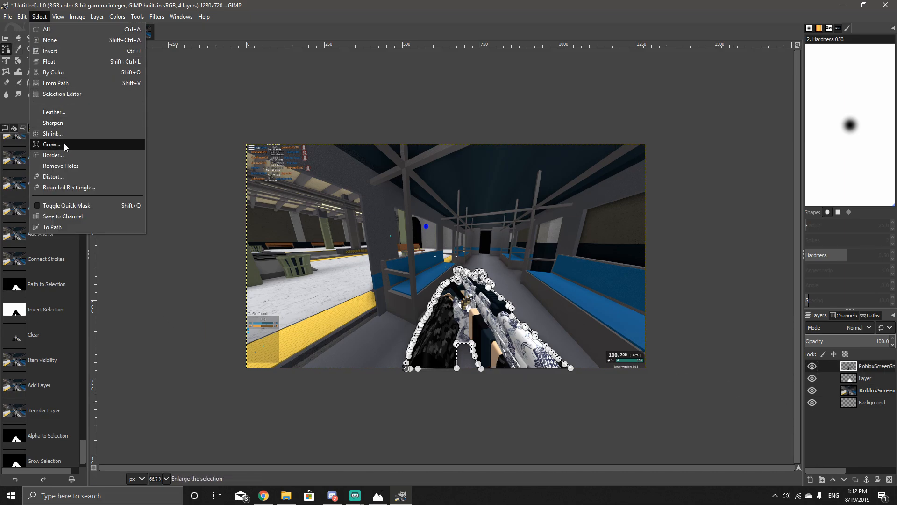
click(52, 145)
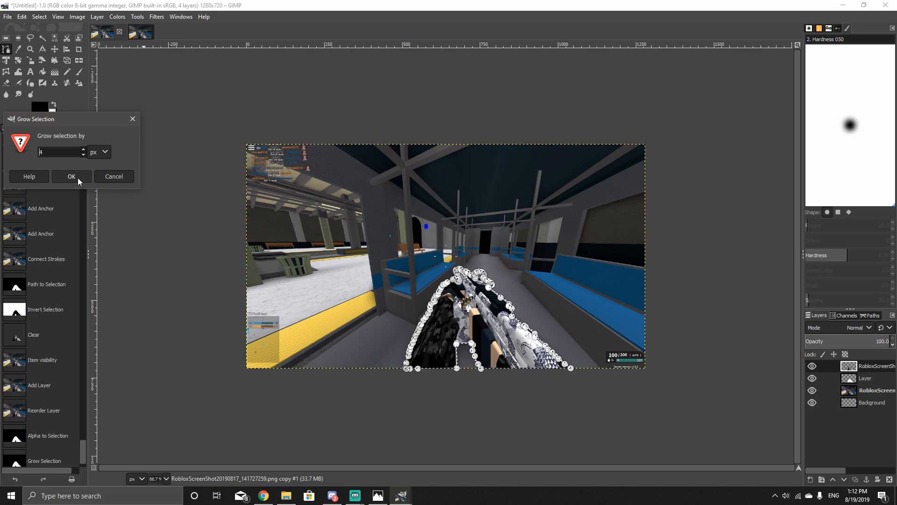
click(71, 177)
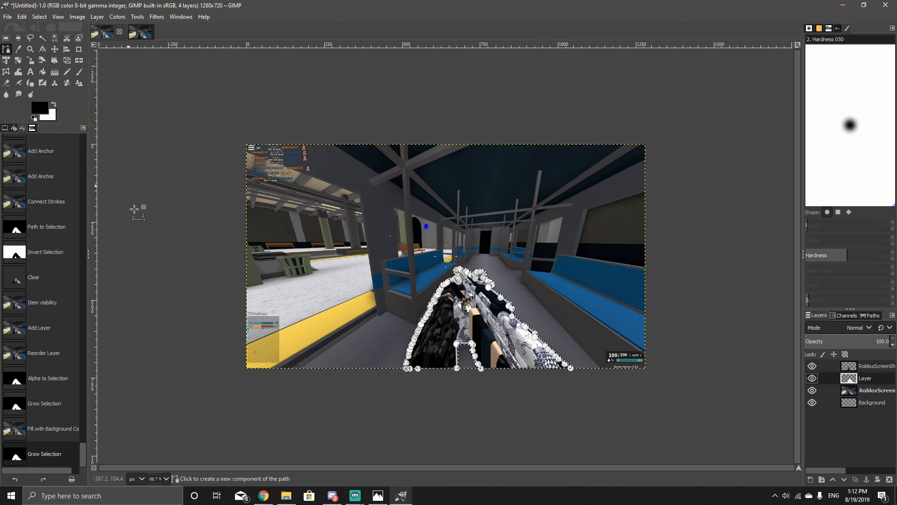
click(22, 16)
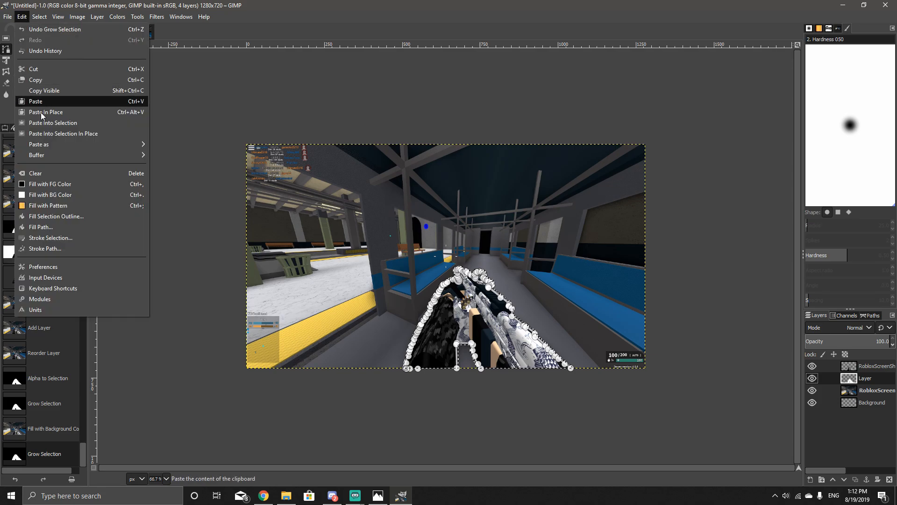
click(47, 194)
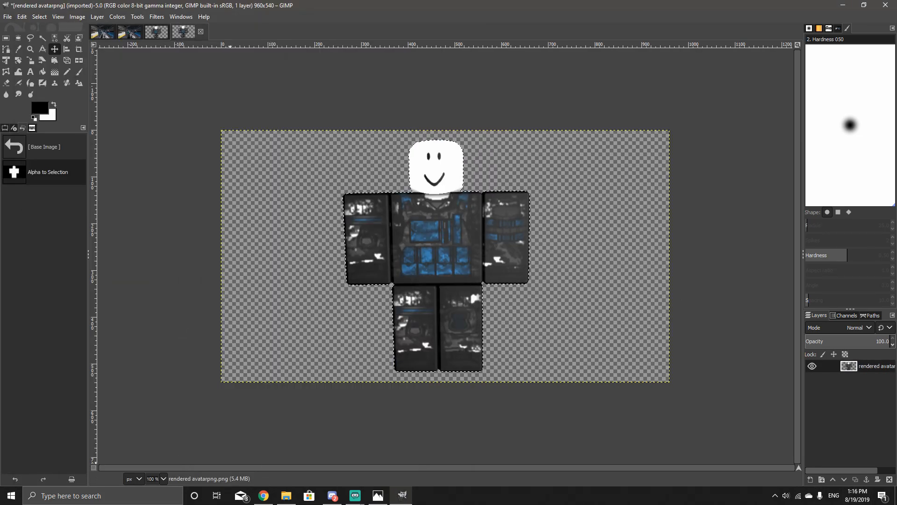
Step: Switch to Photos to view the finished layout in img thumbnail.png, and return to the rendered avatar image in GIMP
click(378, 495)
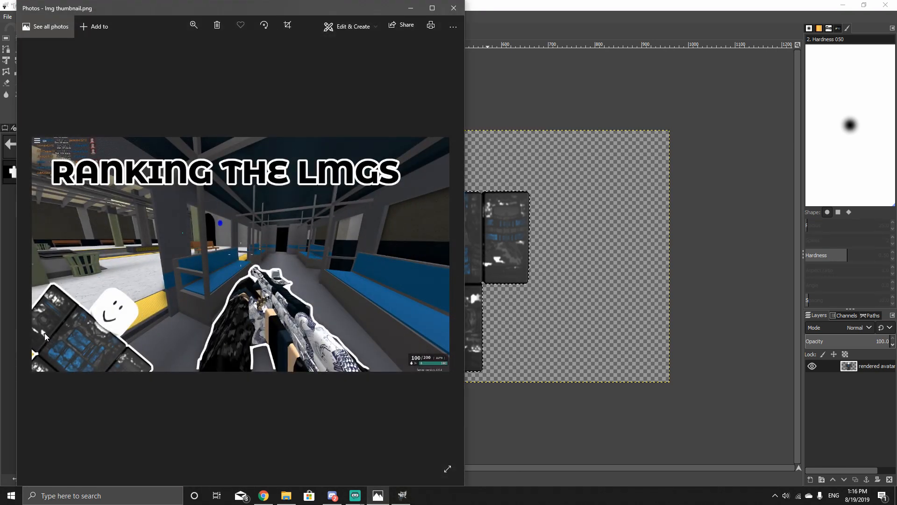
right_click(512, 423)
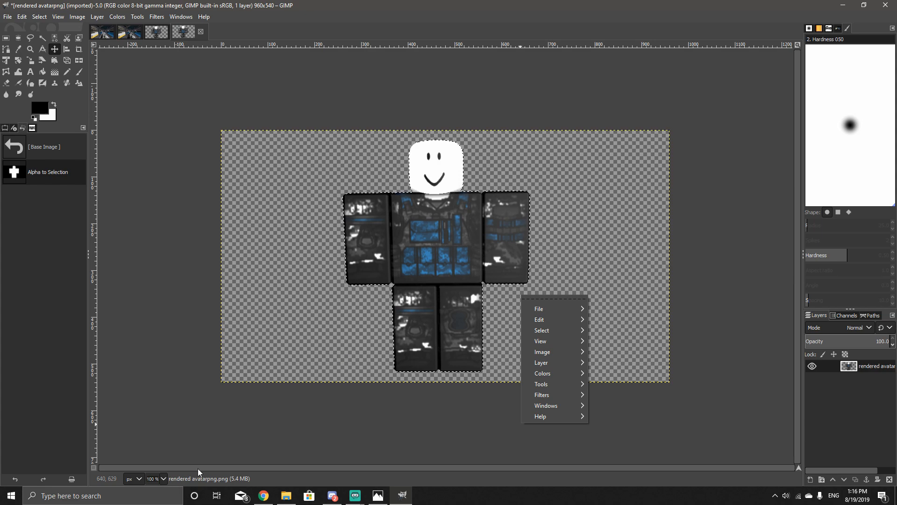
click(8, 17)
click(7, 17)
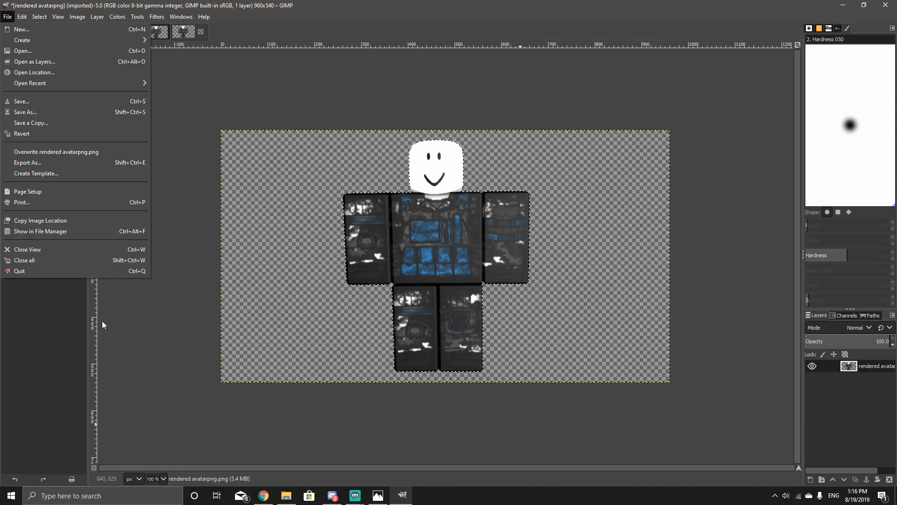
Step: Load the rendered avatar layer's alpha as a selection and copy the avatar
click(851, 372)
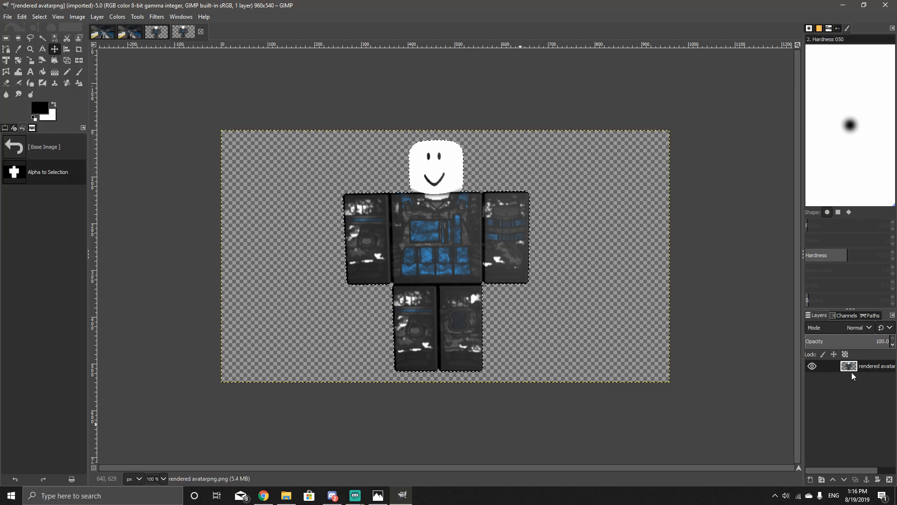
right_click(852, 372)
click(803, 324)
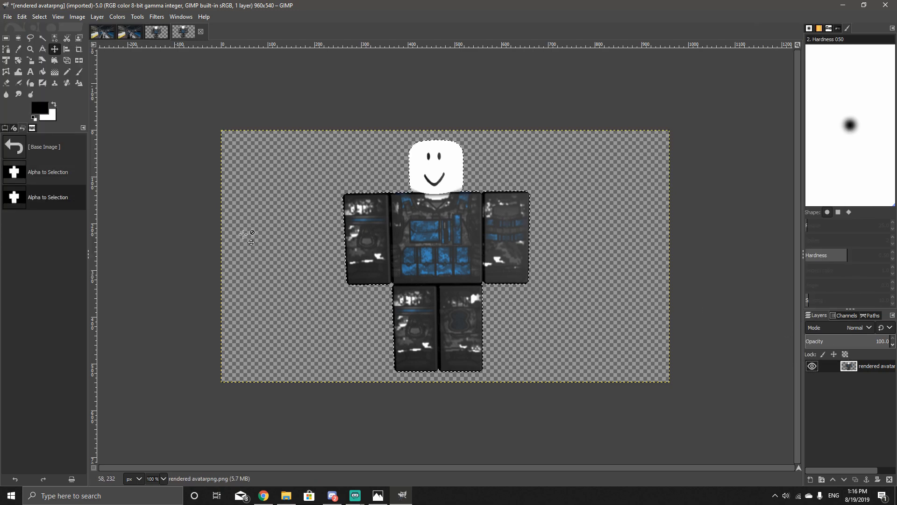
click(22, 17)
click(43, 87)
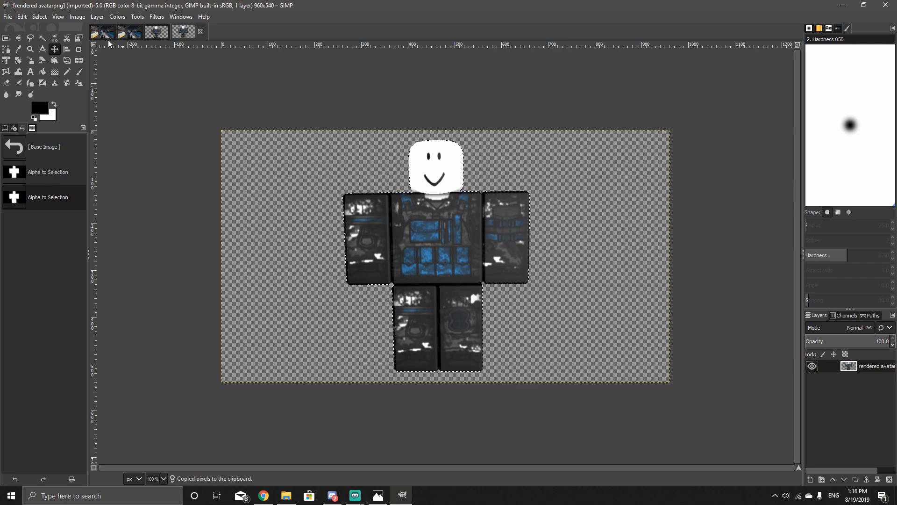
Step: Paste the avatar as a new layer into the 1280 × 720 thumbnail image and move it to the lower-left corner
click(107, 32)
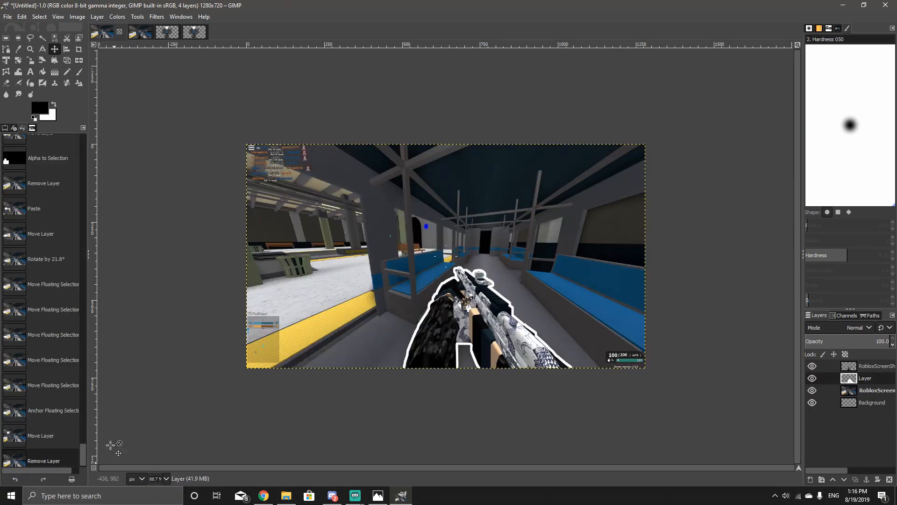
click(22, 17)
mouse_move(61, 142)
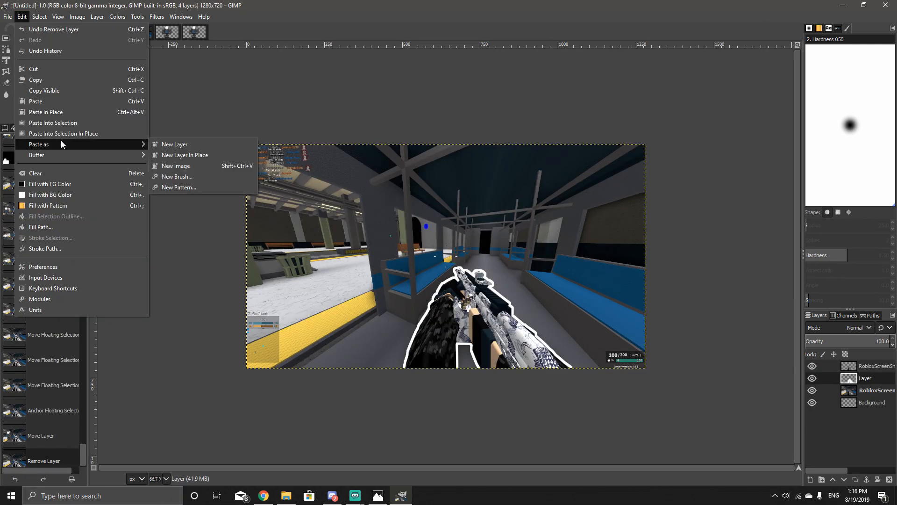
click(208, 146)
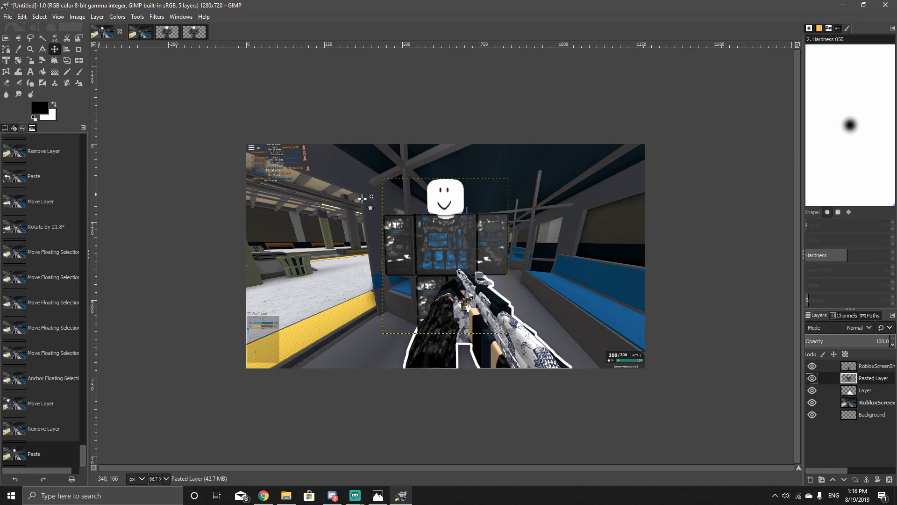
drag(443, 237, 276, 303)
Step: Rotate the pasted avatar layer clockwise by about 48.5°
click(137, 17)
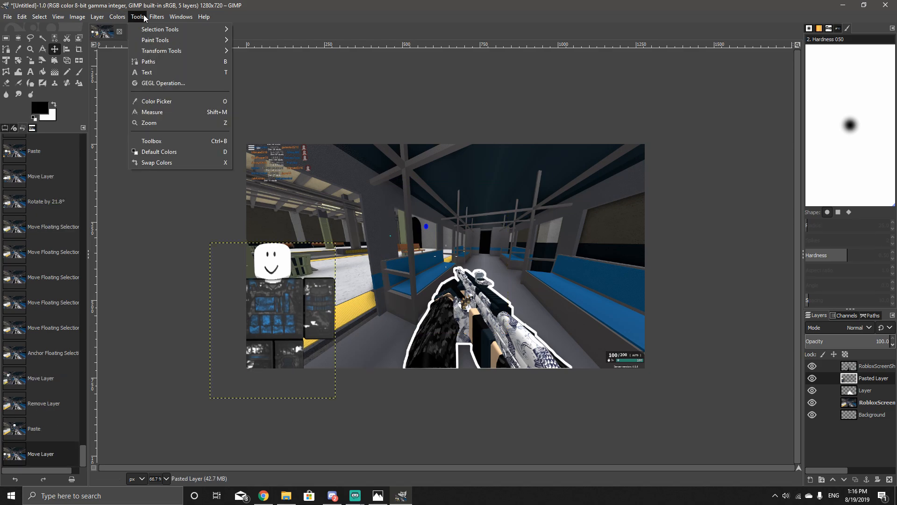
mouse_move(117, 16)
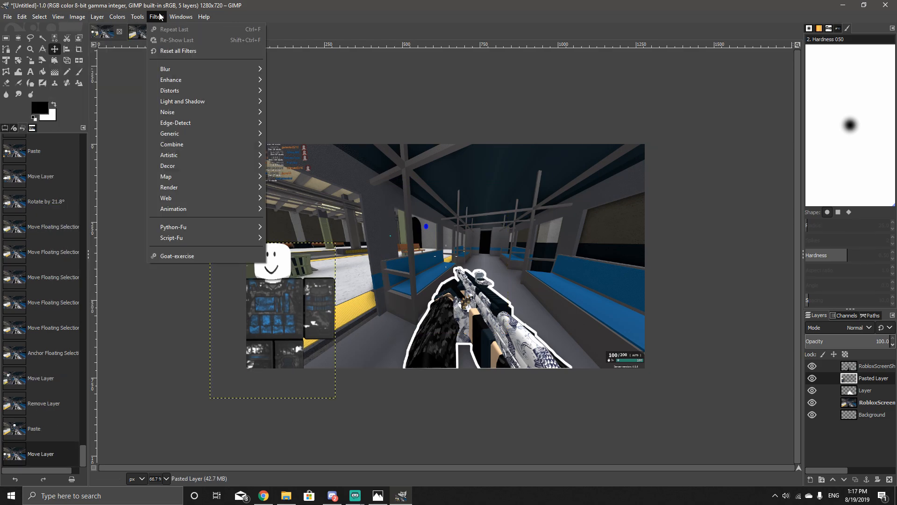
click(157, 17)
click(137, 17)
mouse_move(174, 50)
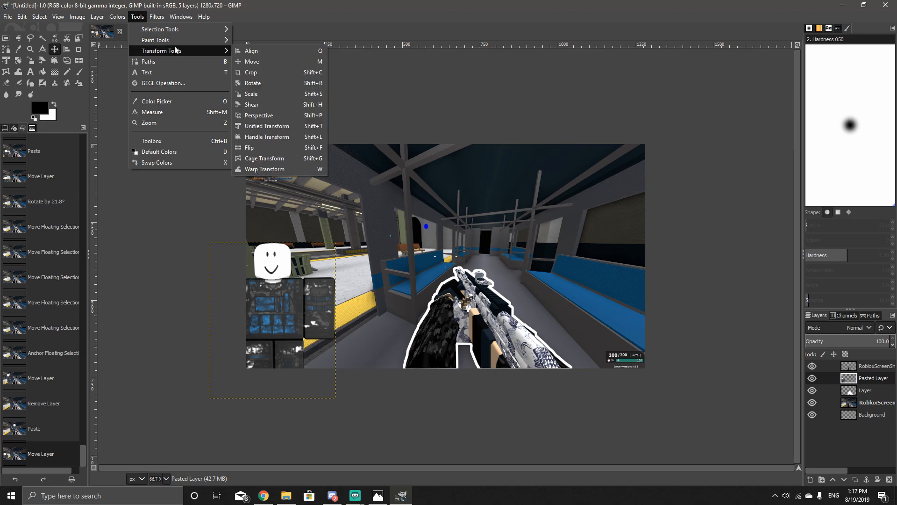
click(272, 83)
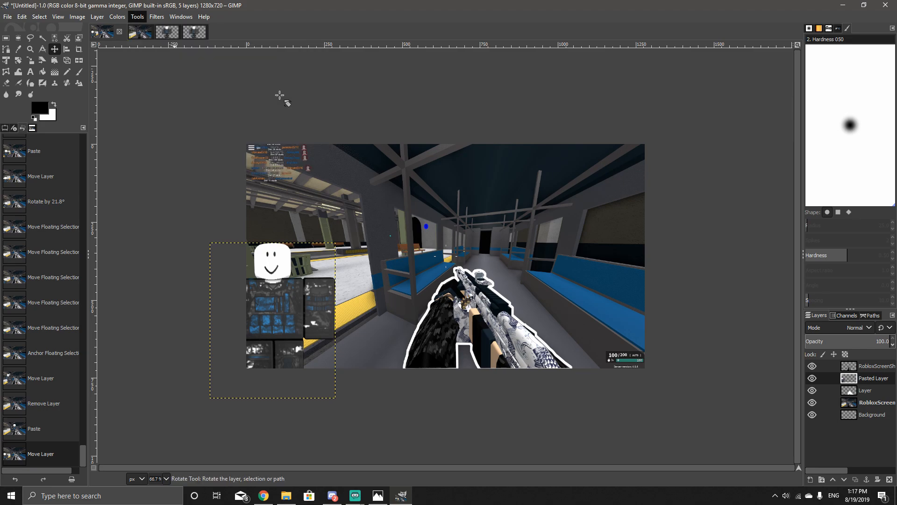
drag(280, 359, 247, 354)
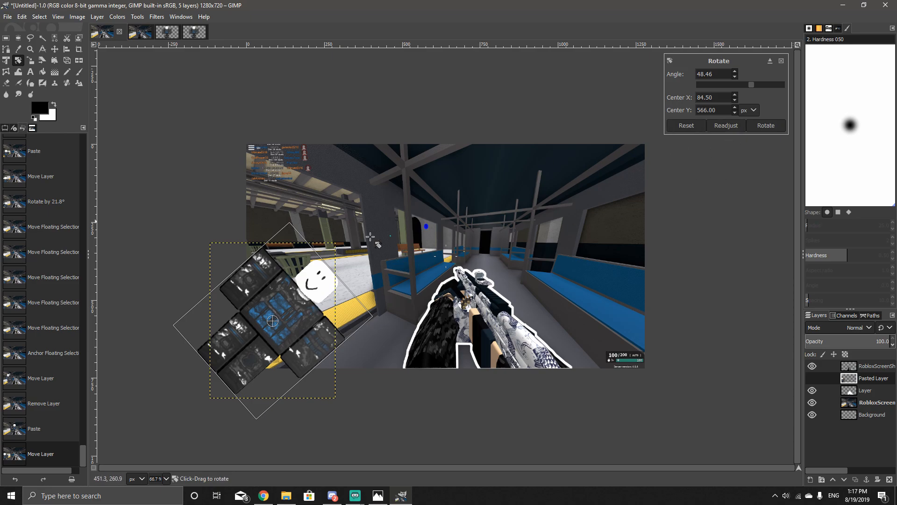
Step: Apply the rotation and move the avatar about 42 px left and 81 px down into the image's lower-left corner
click(137, 17)
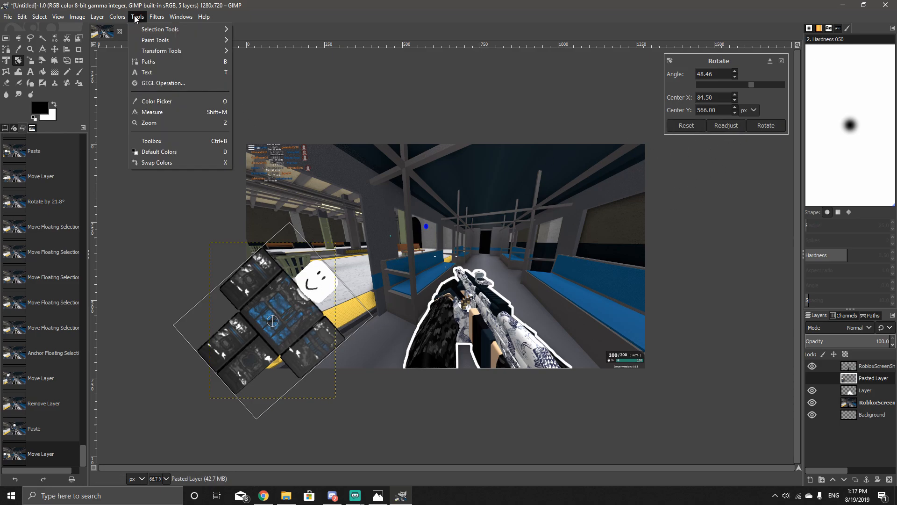
mouse_move(120, 20)
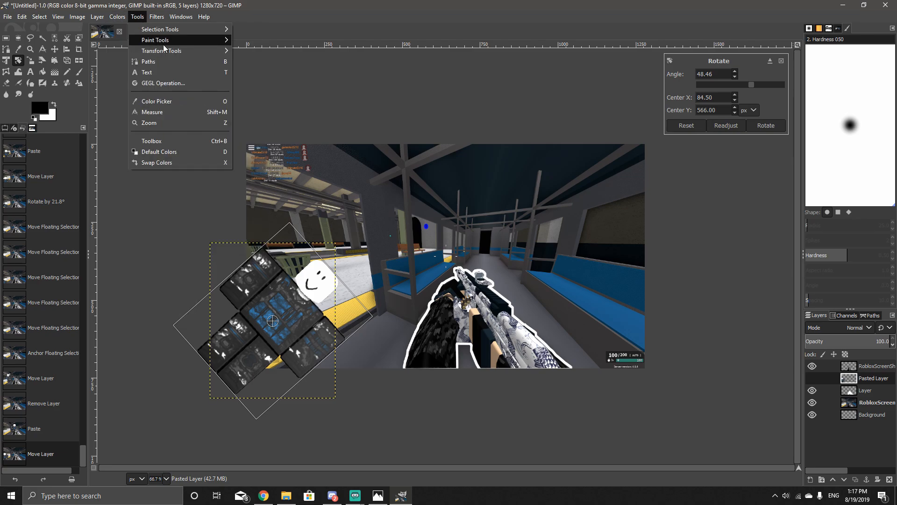
mouse_move(167, 50)
click(262, 61)
drag(280, 314, 268, 340)
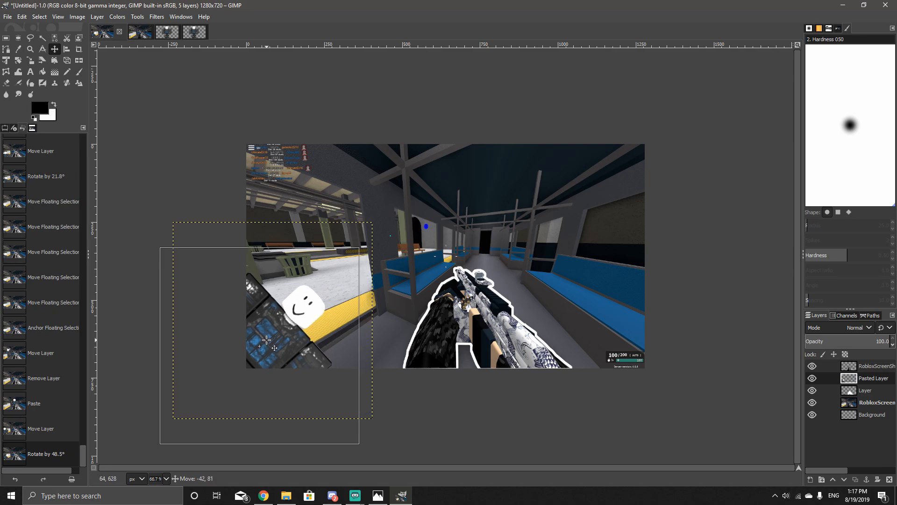
Step: Add a transparent 1280 × 720 layer and place it directly beneath the pasted avatar layer
right_click(849, 379)
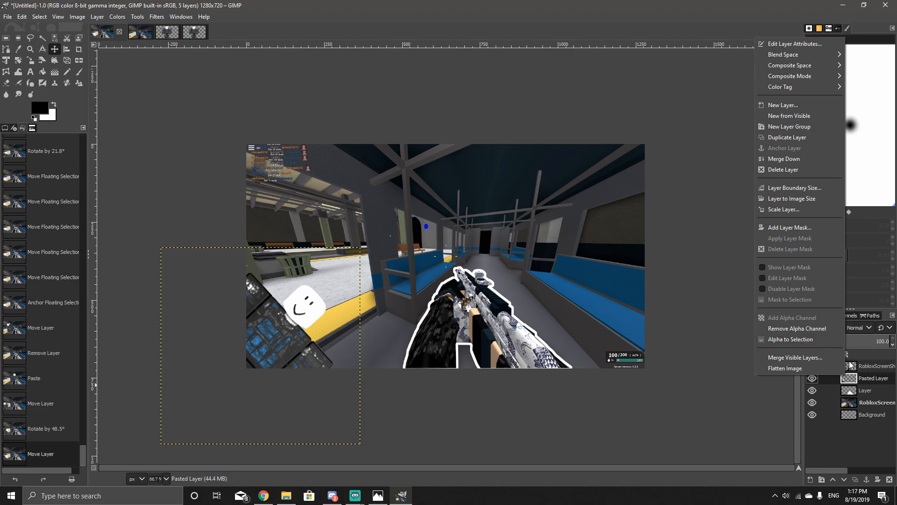
right_click(858, 387)
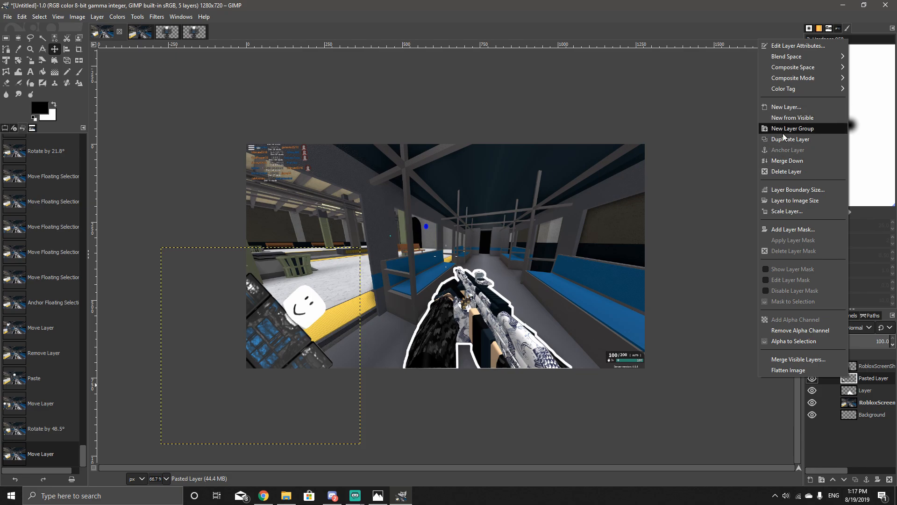
click(790, 107)
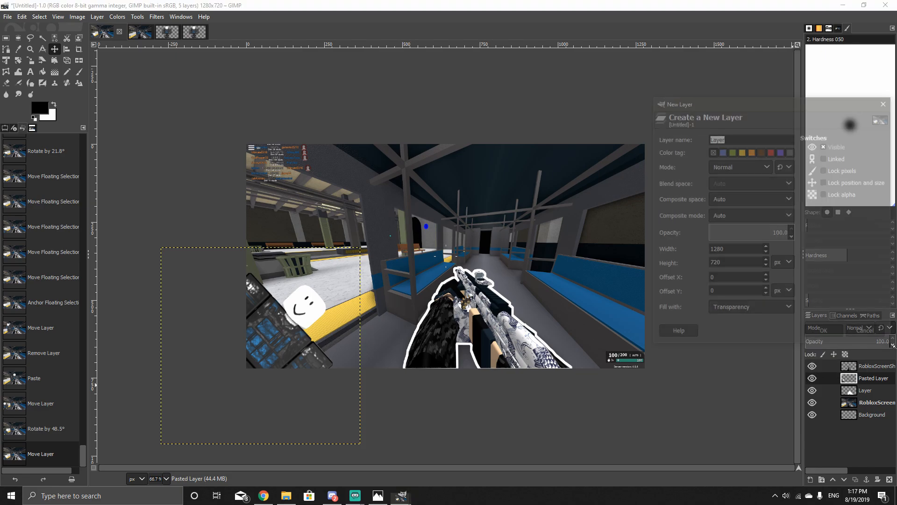
click(827, 332)
drag(858, 381, 851, 403)
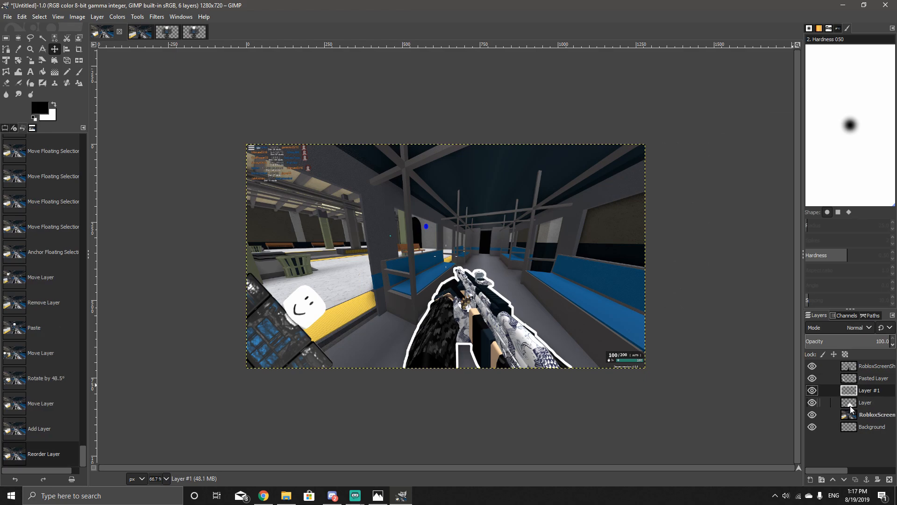
Step: Load the pasted avatar layer's alpha as a selection and make the new transparent layer beneath it active
right_click(853, 377)
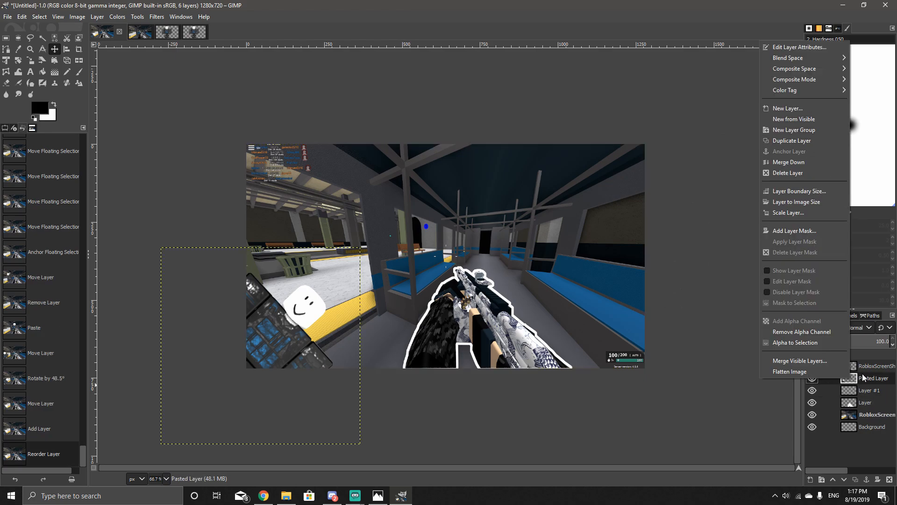
click(817, 343)
click(830, 391)
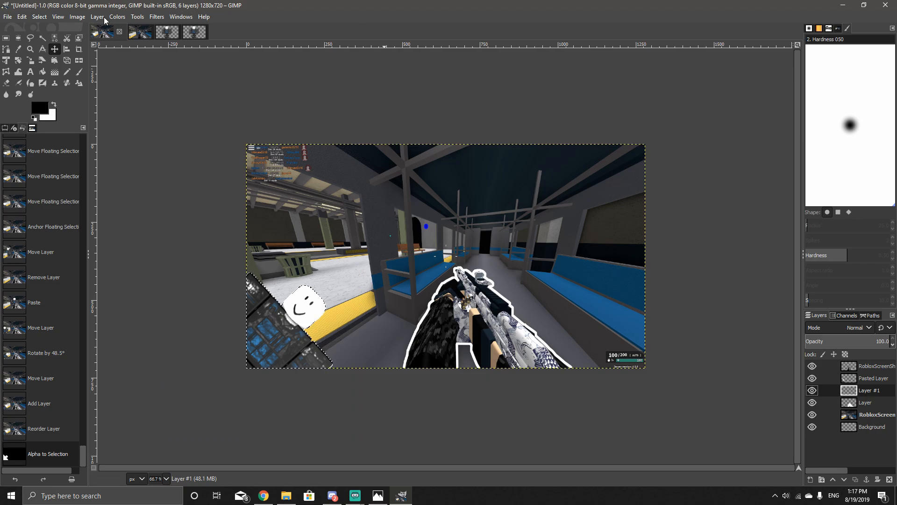
Step: Grow the avatar selection by 4 px and fill it with the white background color on the new layer
click(77, 17)
click(39, 16)
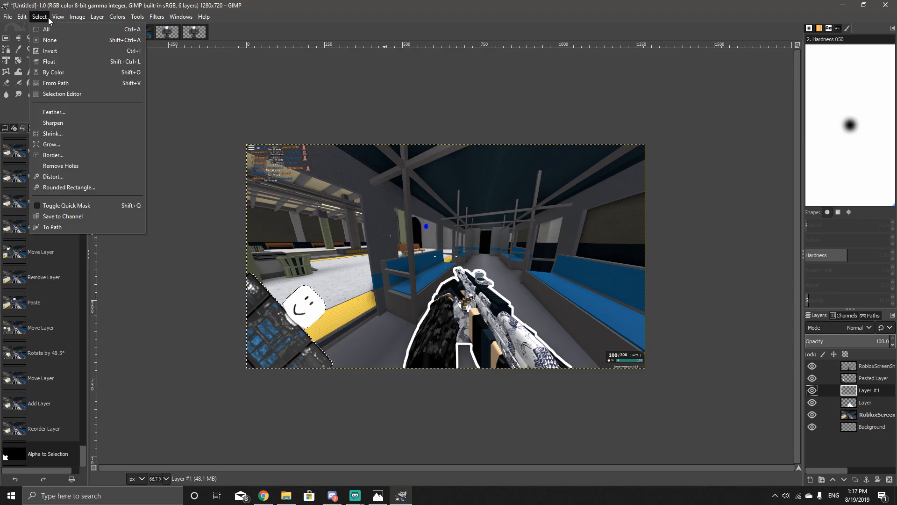
click(70, 143)
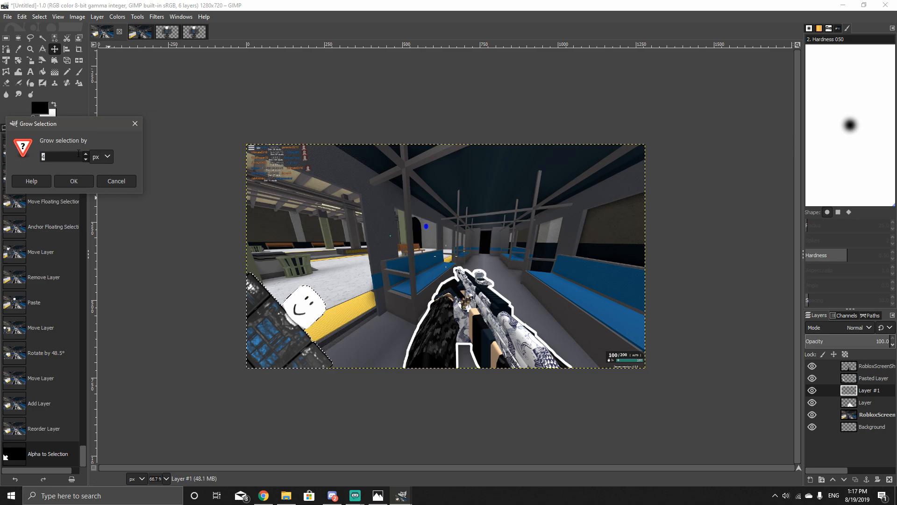
click(81, 182)
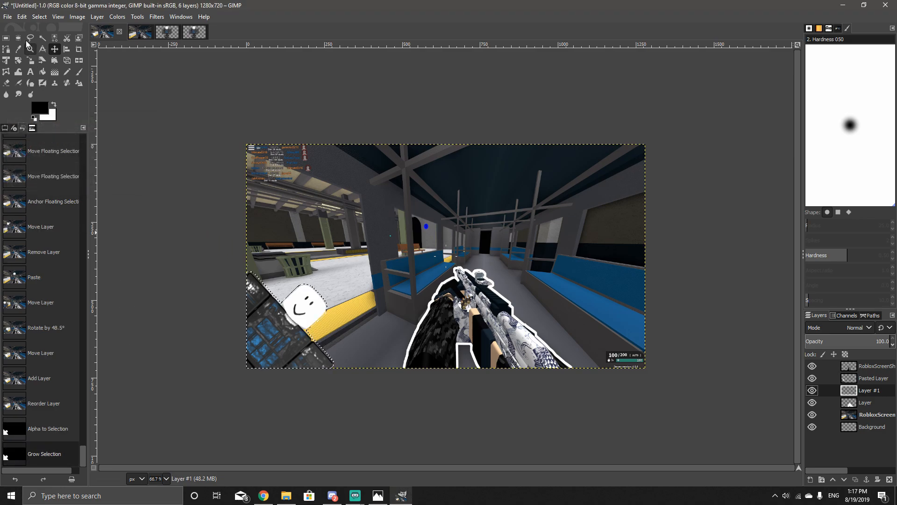
click(22, 17)
click(47, 206)
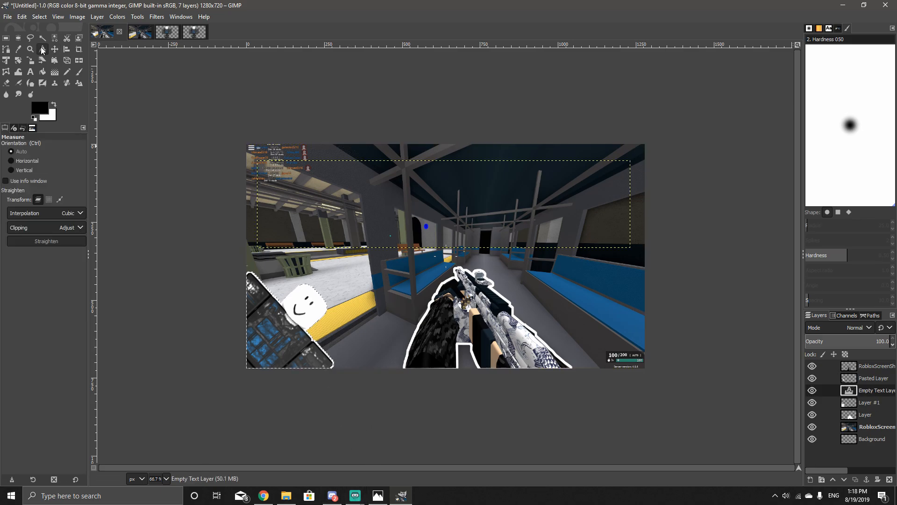
Step: Open the empty text layer for editing and check the title wording on the finished thumbnail in the Photos app
click(31, 72)
click(379, 197)
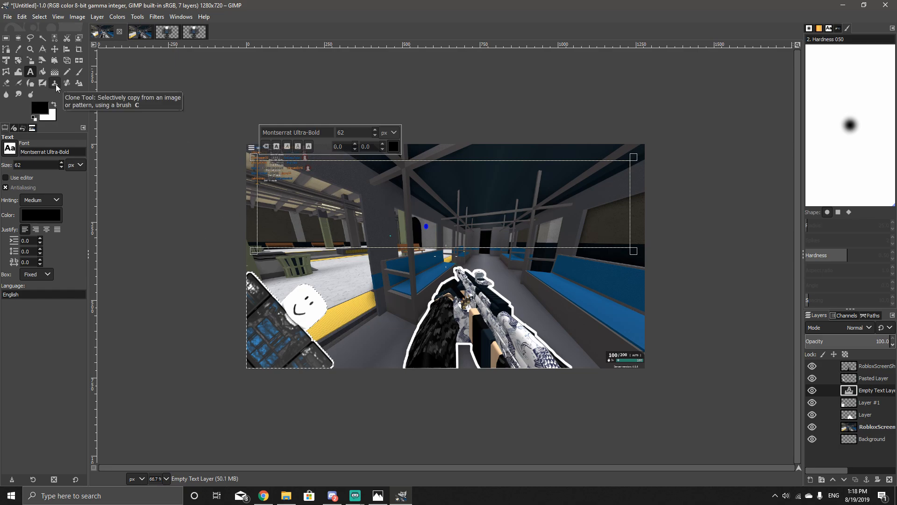
click(378, 496)
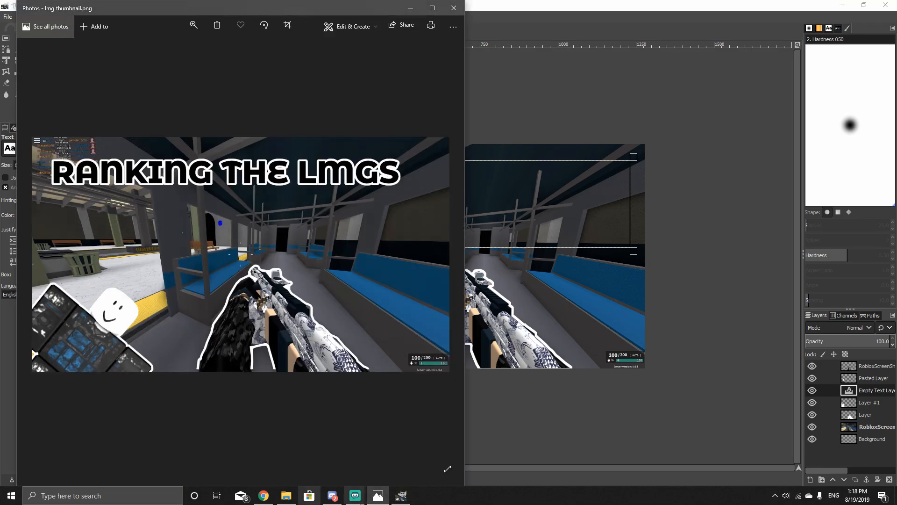
right_click(544, 412)
click(325, 212)
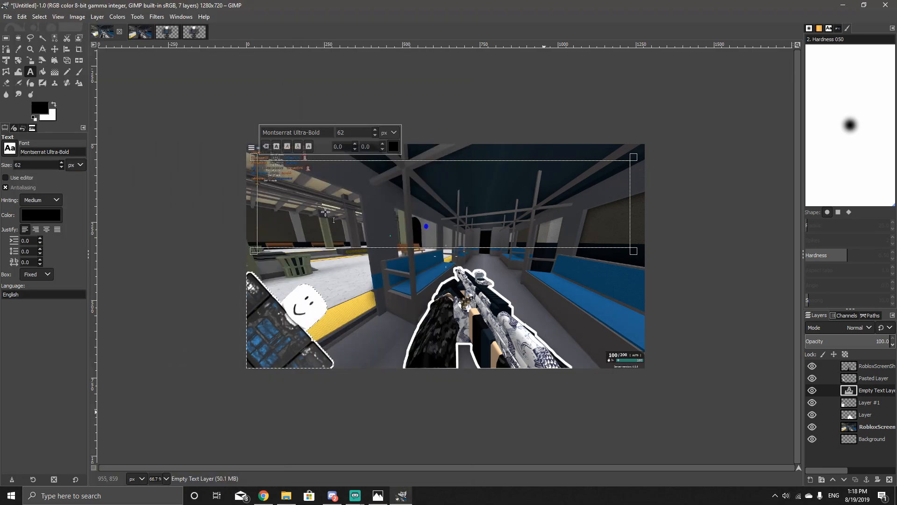
Step: Enter the title "RANKING THE LMGS" in the empty text layer in Montserrat Ultra-Bold and set its size to 107 px
click(341, 134)
right_click(349, 202)
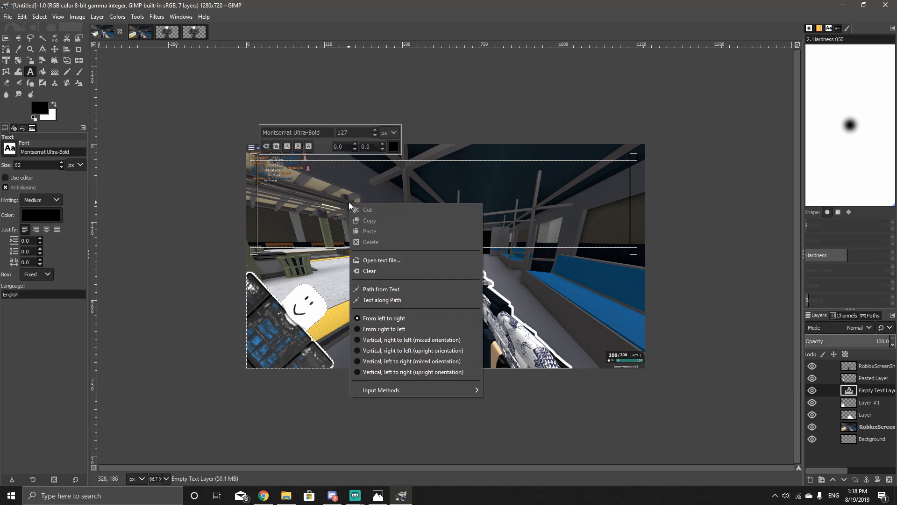
click(315, 196)
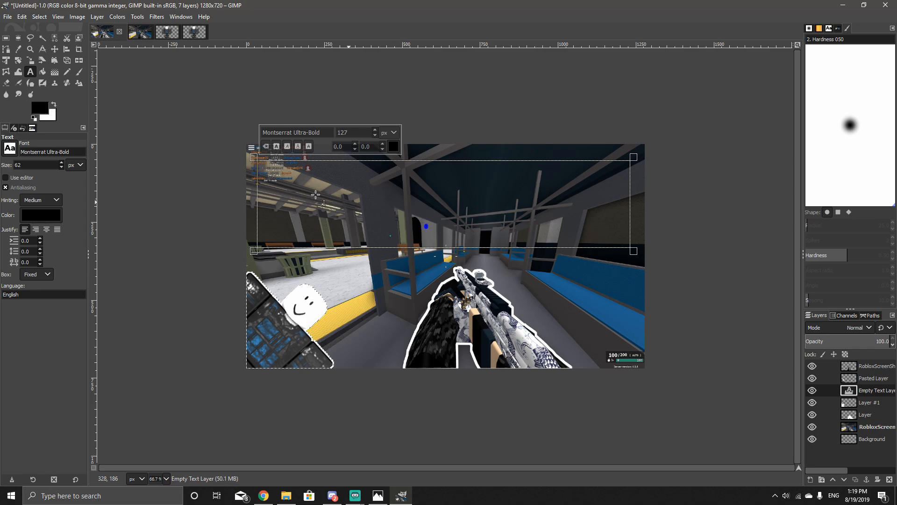
text(RANKING THE )
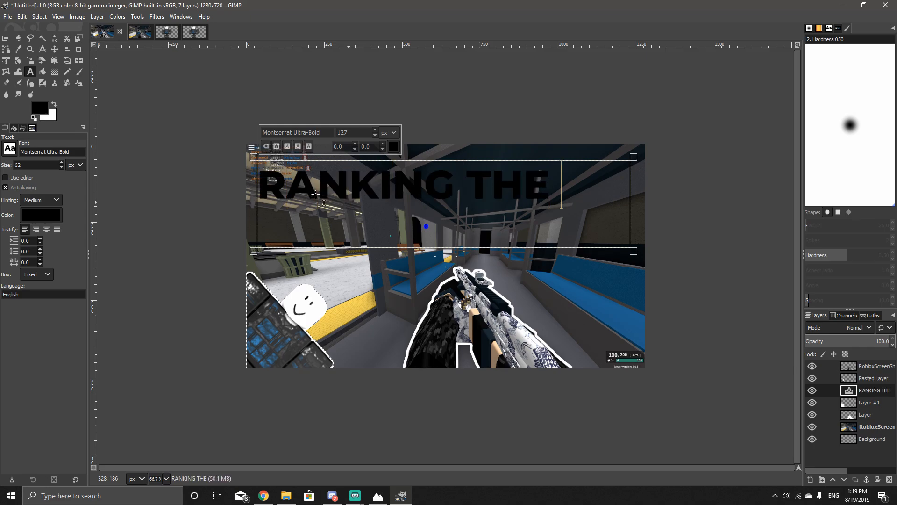
text(LMGS)
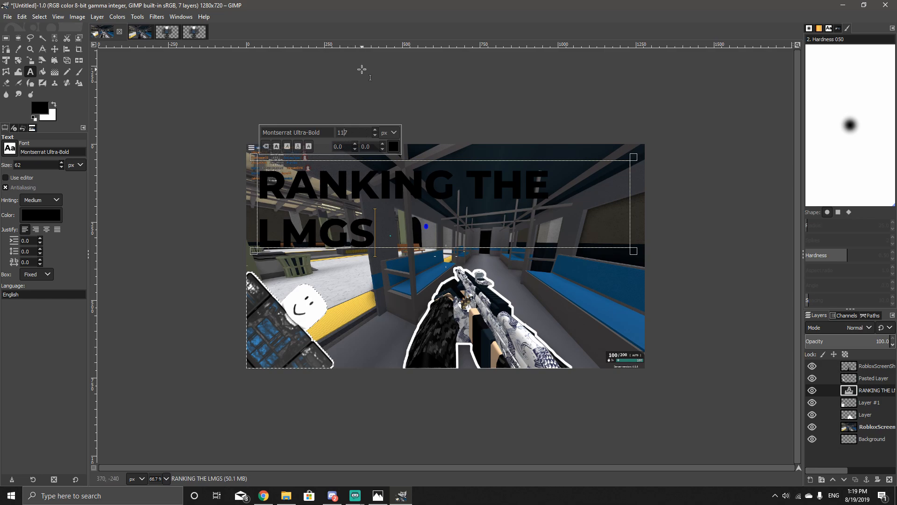
drag(390, 232, 249, 135)
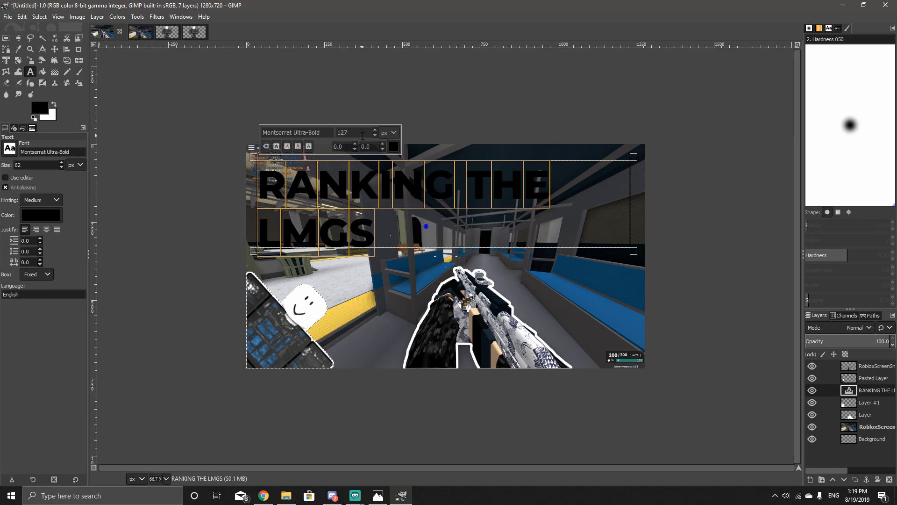
scroll(373, 133, down, 2)
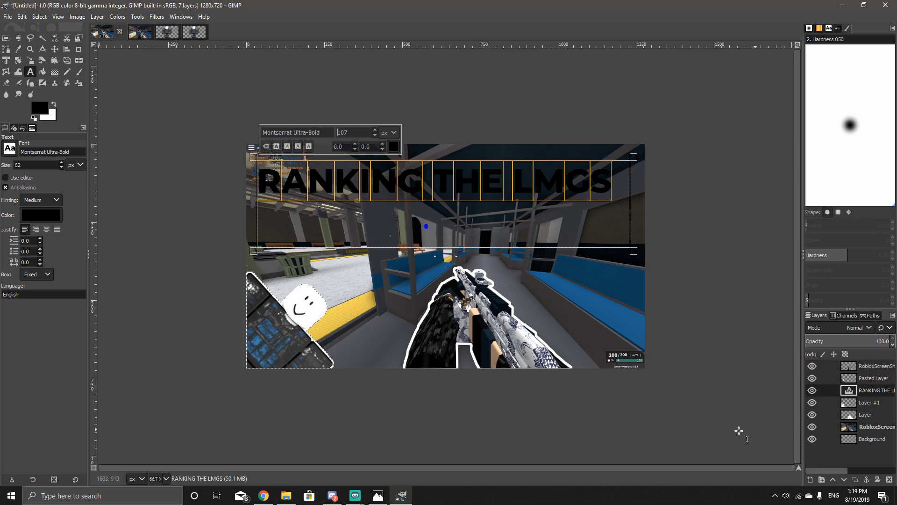
Step: Add a transparent 1280 × 720 layer beneath the title text layer and move the avatar's outline layer above the title
right_click(850, 398)
click(790, 83)
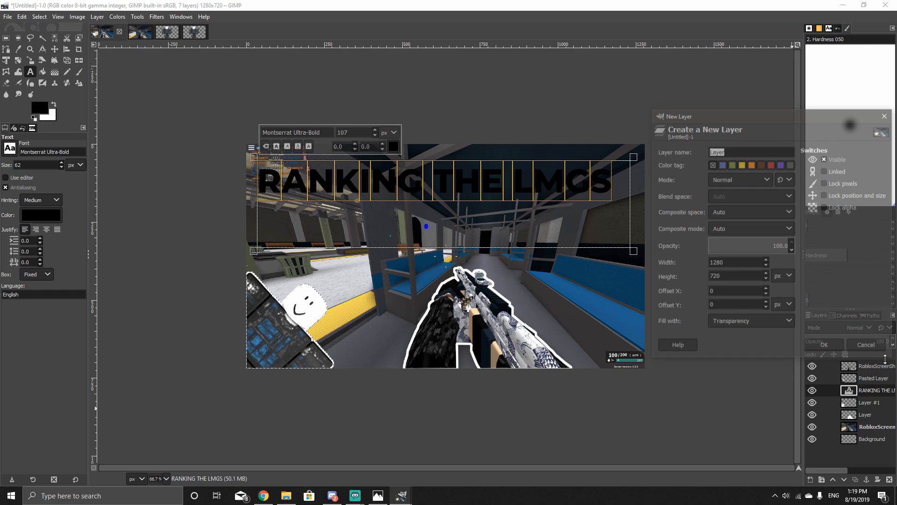
click(833, 348)
drag(818, 389, 855, 408)
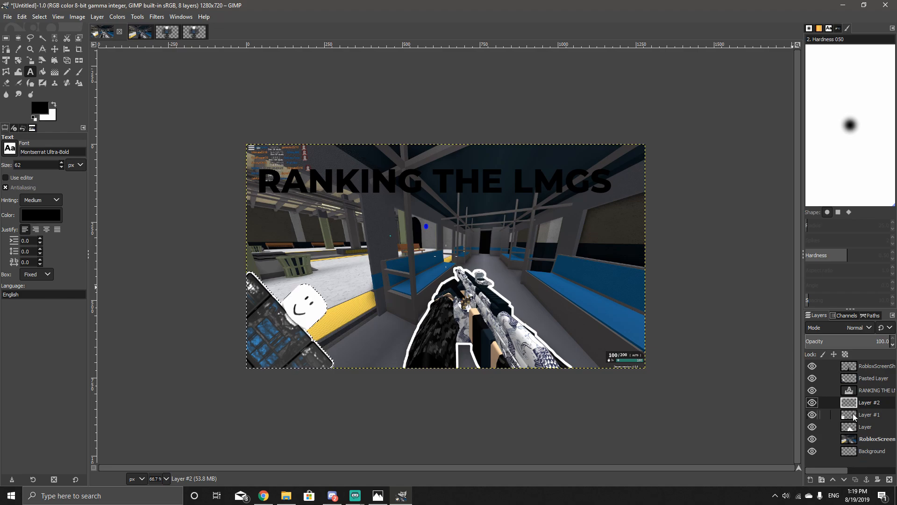
drag(854, 417, 855, 386)
Step: Load the title text layer's alpha as a selection and make the new transparent layer beneath it active
click(873, 403)
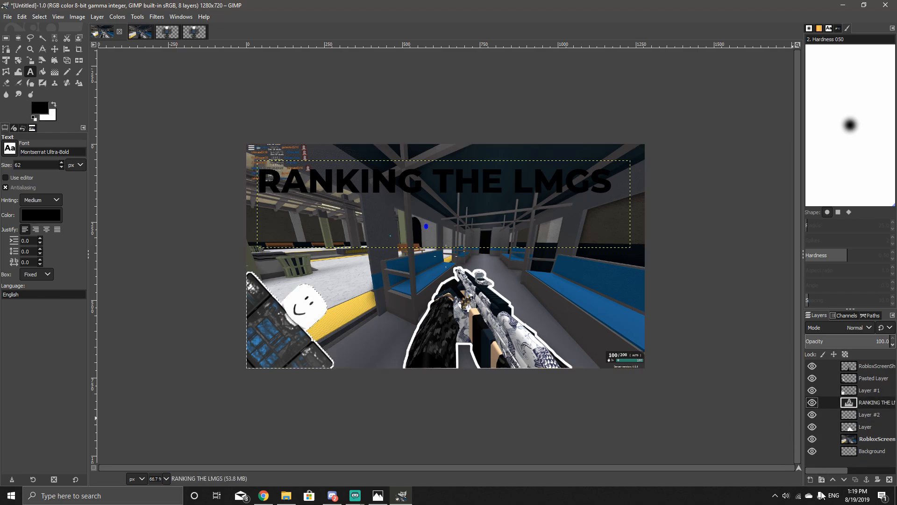
right_click(849, 412)
click(794, 375)
click(852, 419)
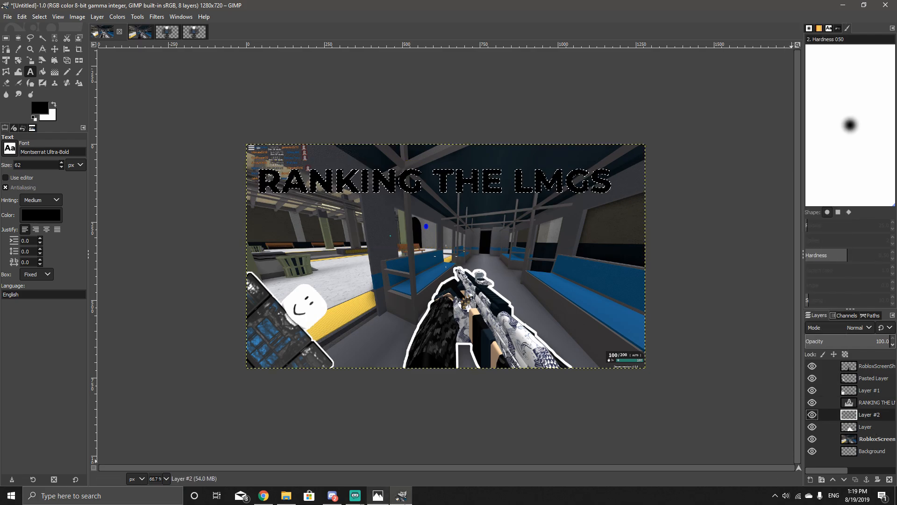
Step: Grow the title selection by 5 px and fill it with the white background color on the new layer
click(39, 16)
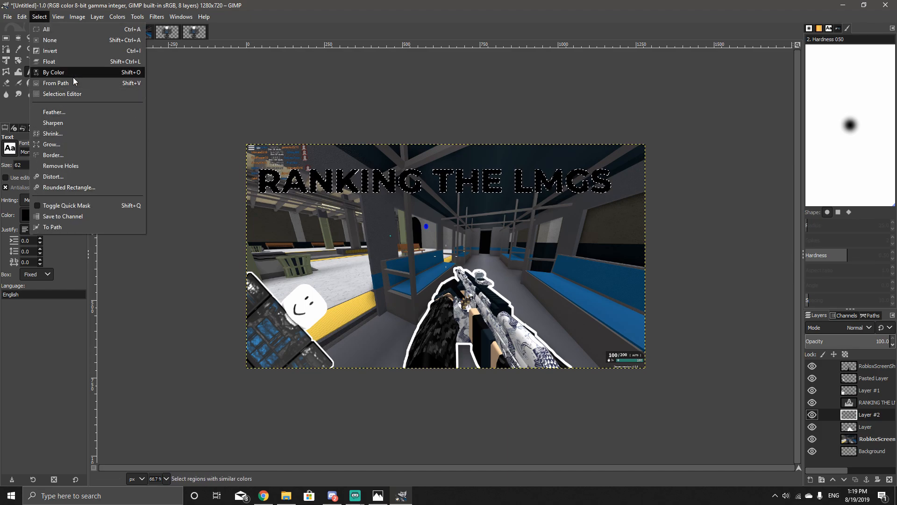
click(36, 18)
click(35, 19)
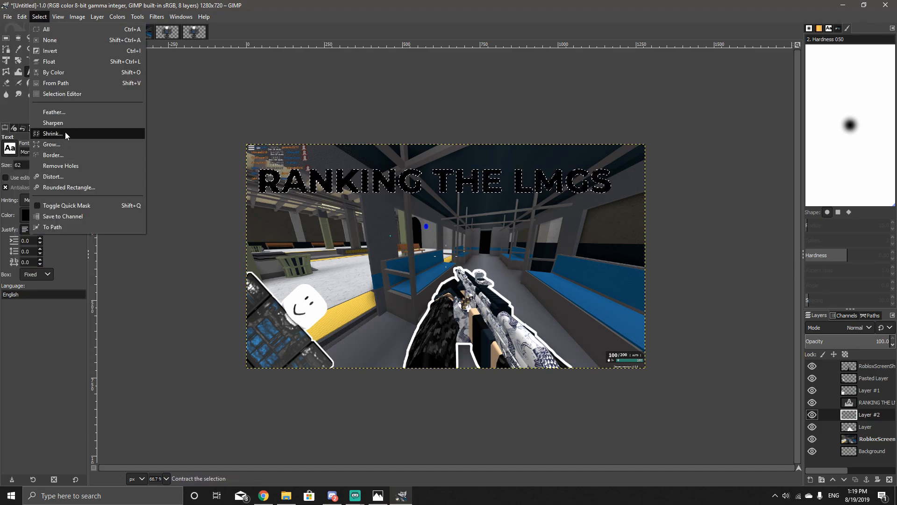
click(61, 144)
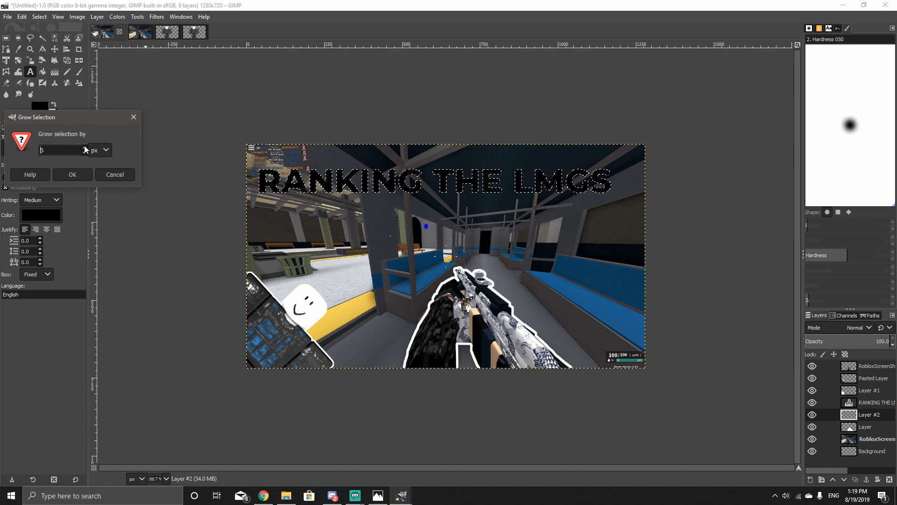
click(72, 175)
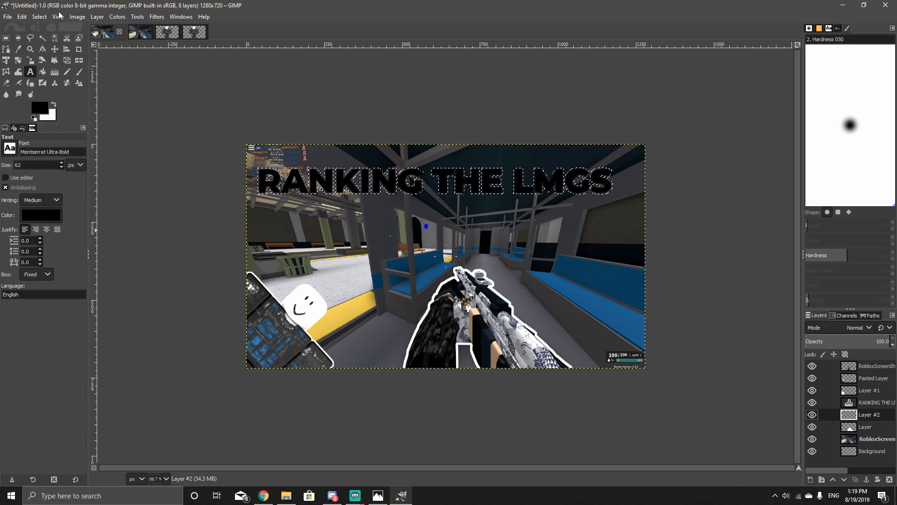
click(22, 16)
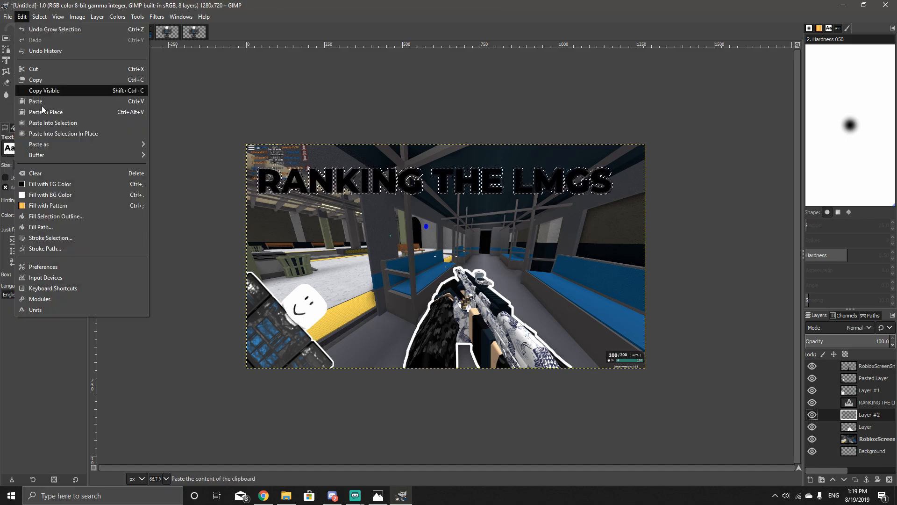
click(50, 183)
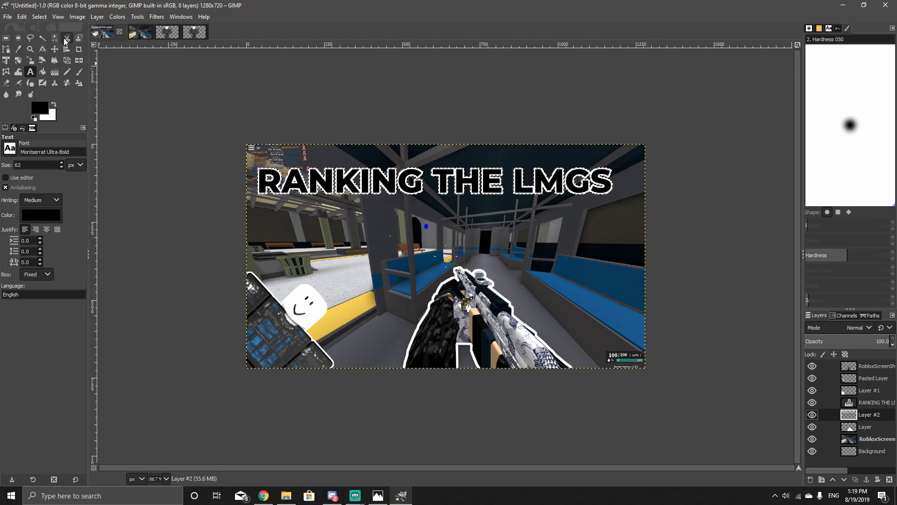
Step: Thicken the title outline by growing the selection another 6 px and filling it with the white background color
click(40, 17)
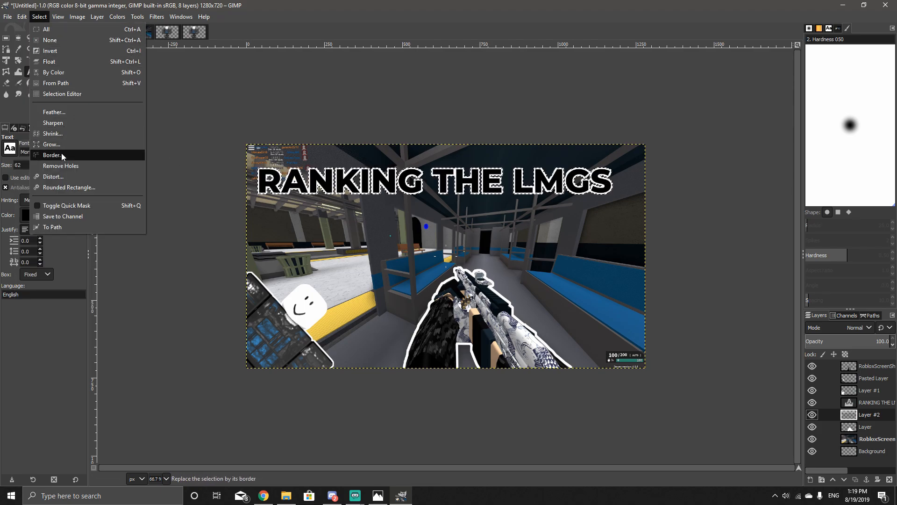
click(61, 155)
click(157, 114)
click(41, 16)
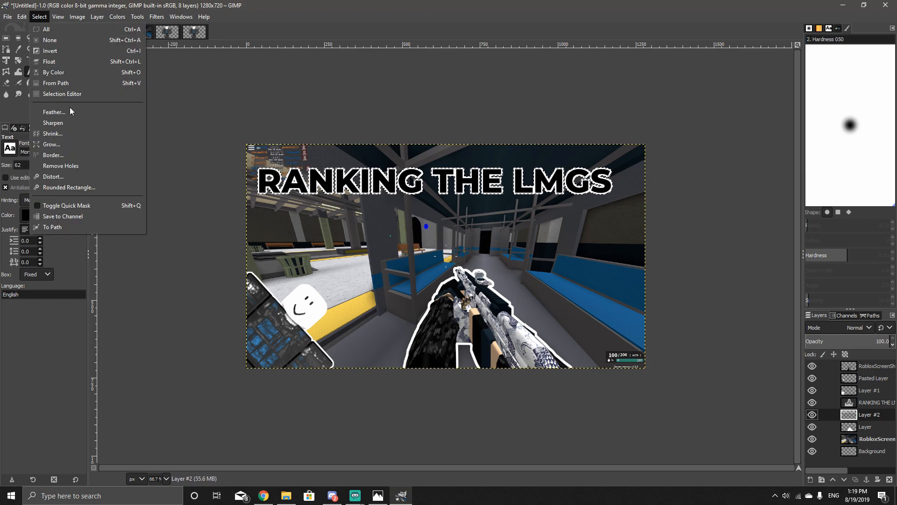
click(61, 143)
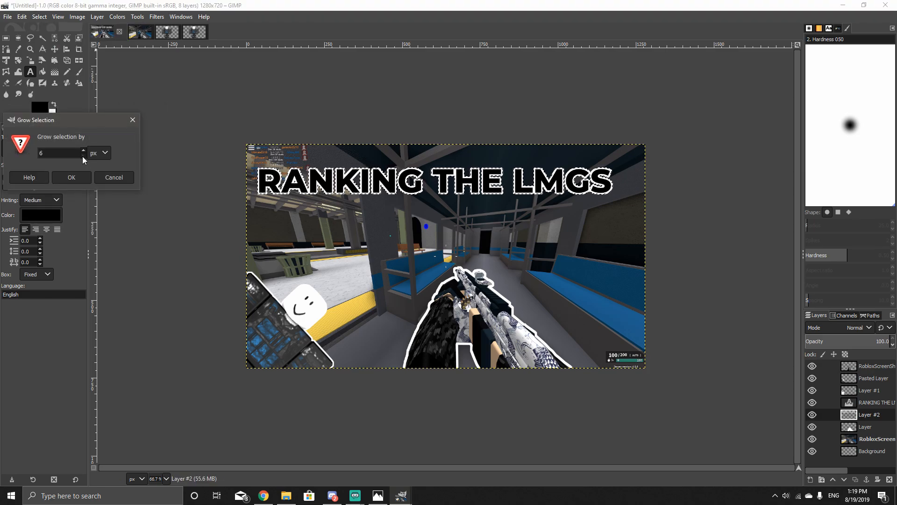
click(58, 181)
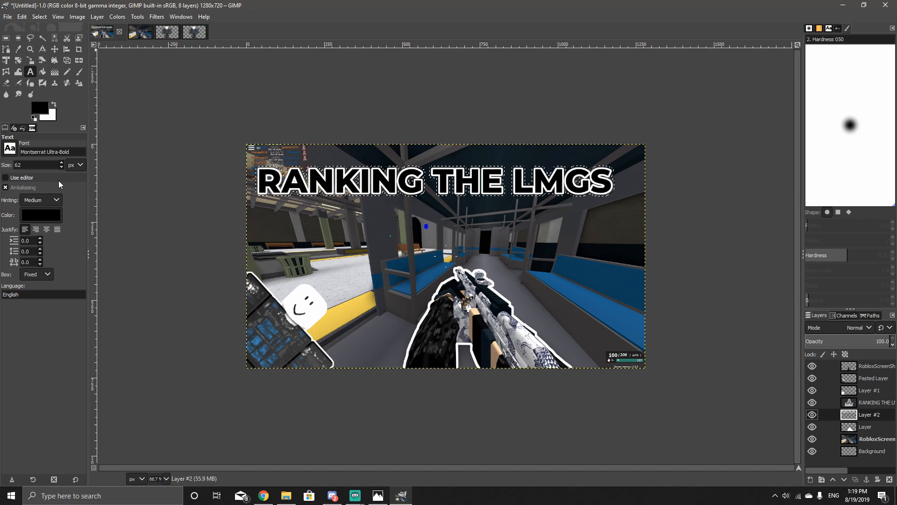
click(23, 17)
click(47, 201)
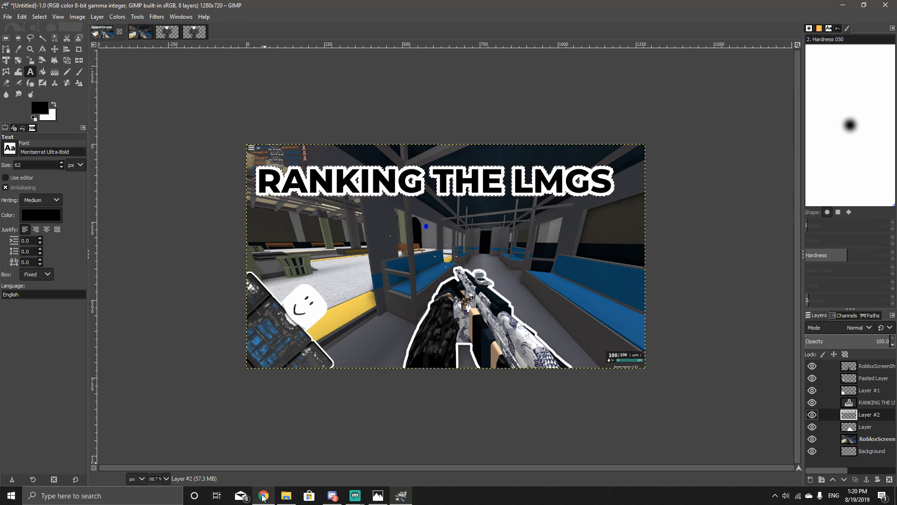
key(alt+Tab)
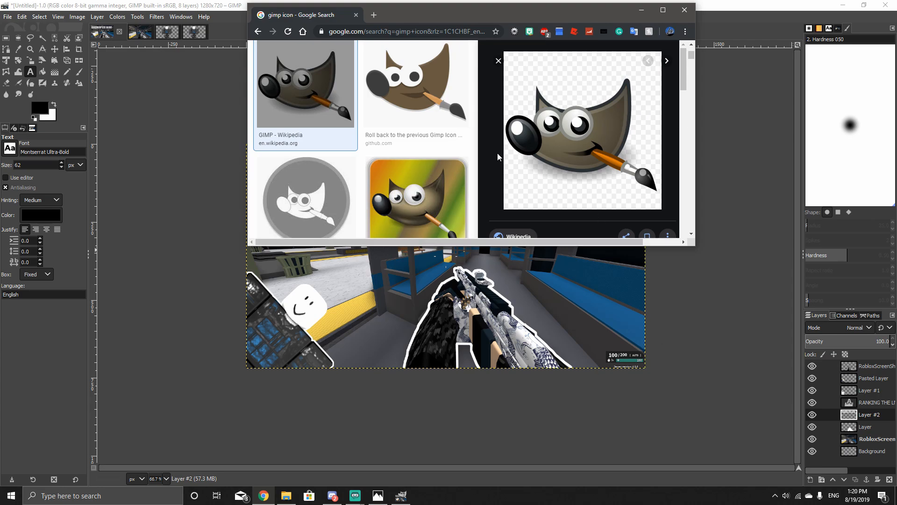
click(662, 10)
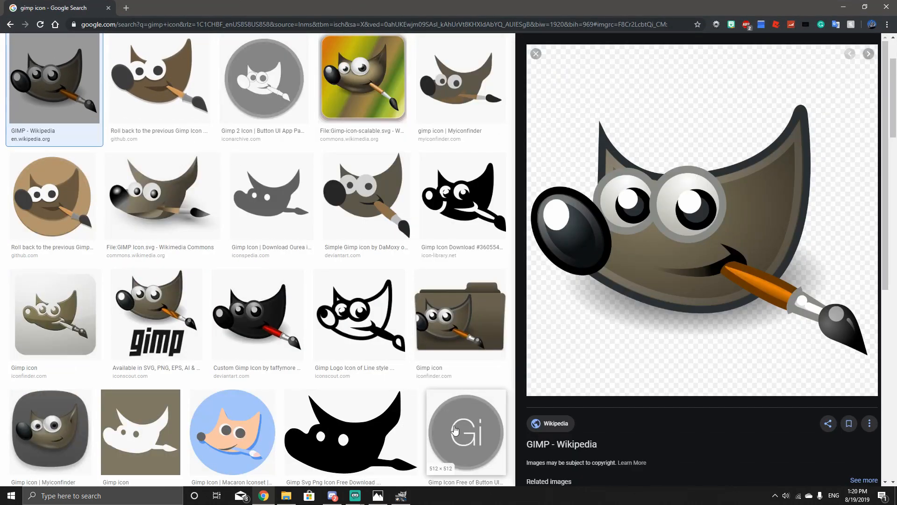
right_click(658, 259)
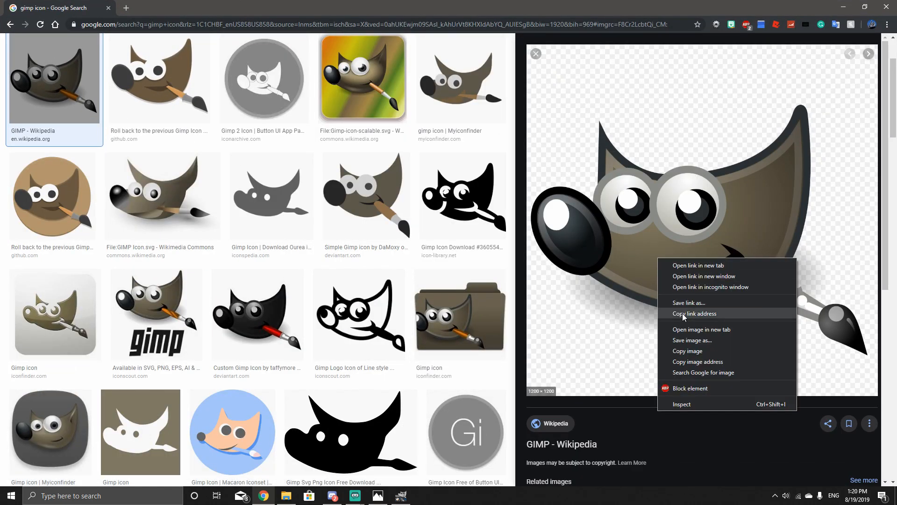
click(699, 341)
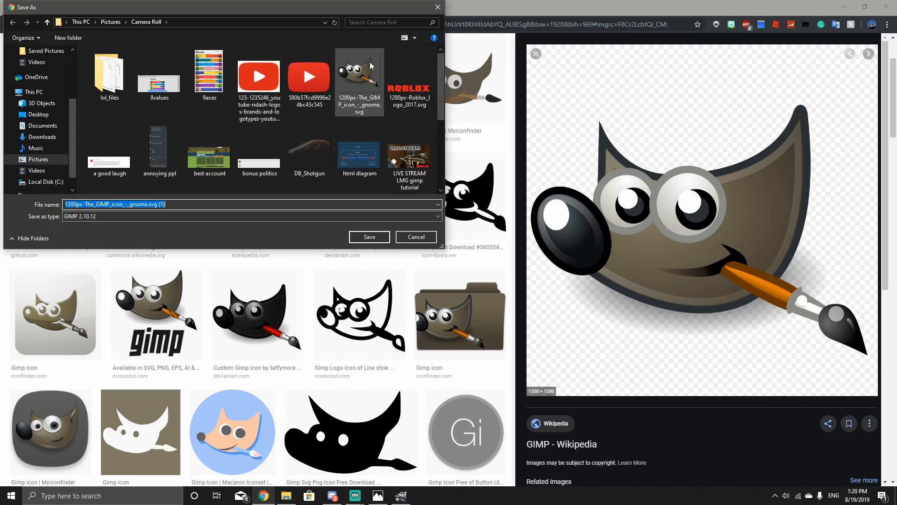
click(436, 7)
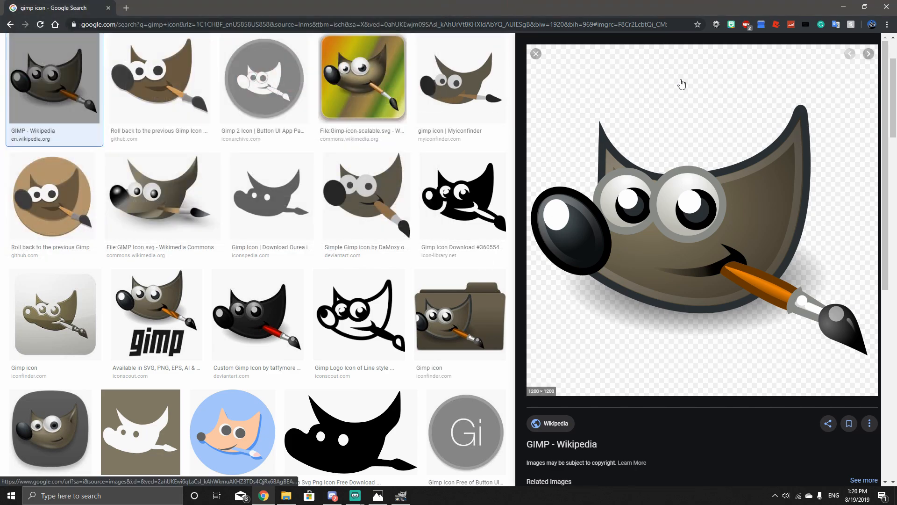
click(401, 495)
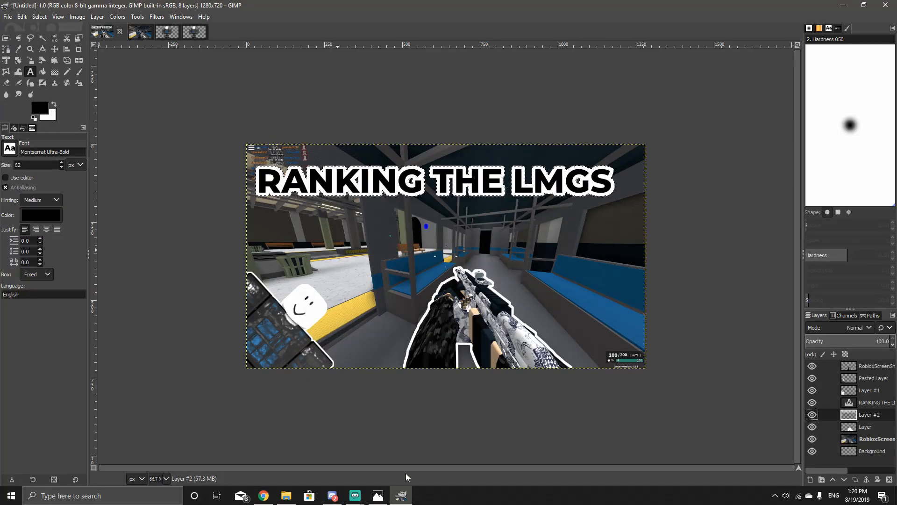
Step: Start opening another image and browse to the Camera Roll folder inside Pictures
click(159, 35)
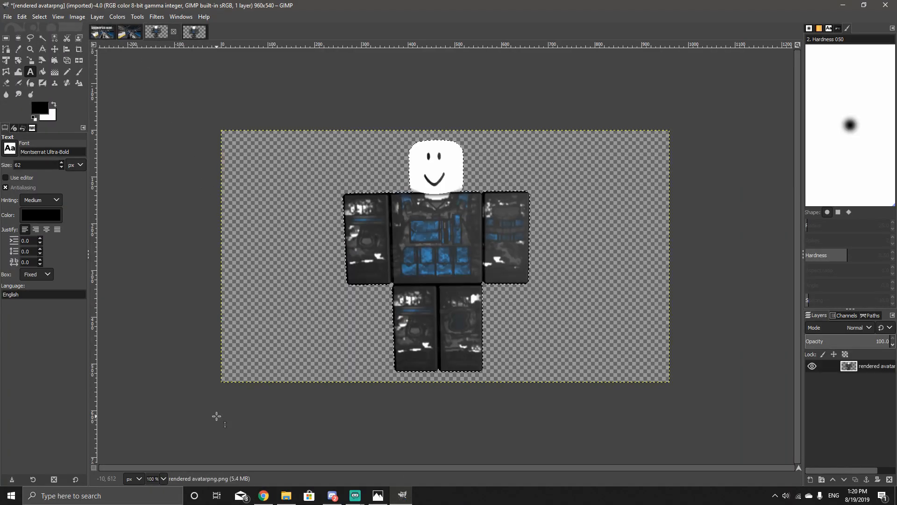
click(8, 17)
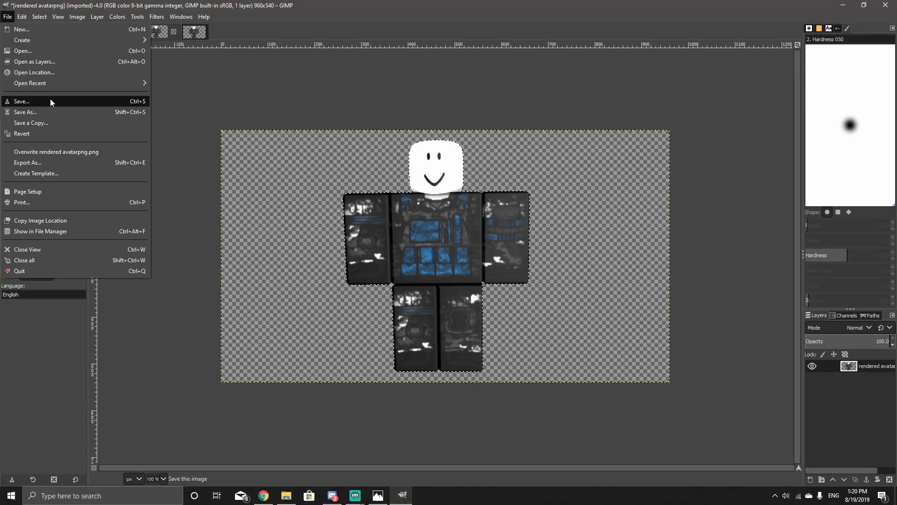
click(40, 50)
click(91, 134)
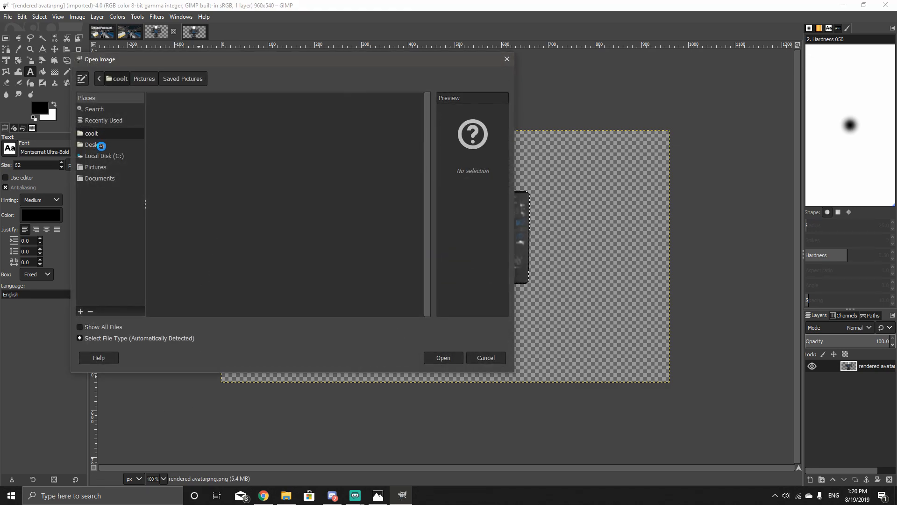
click(102, 166)
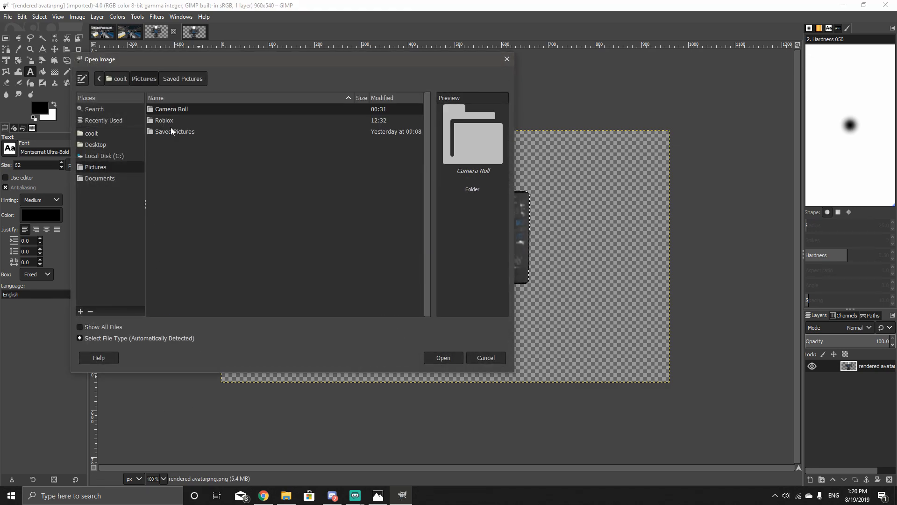
double_click(170, 128)
click(93, 166)
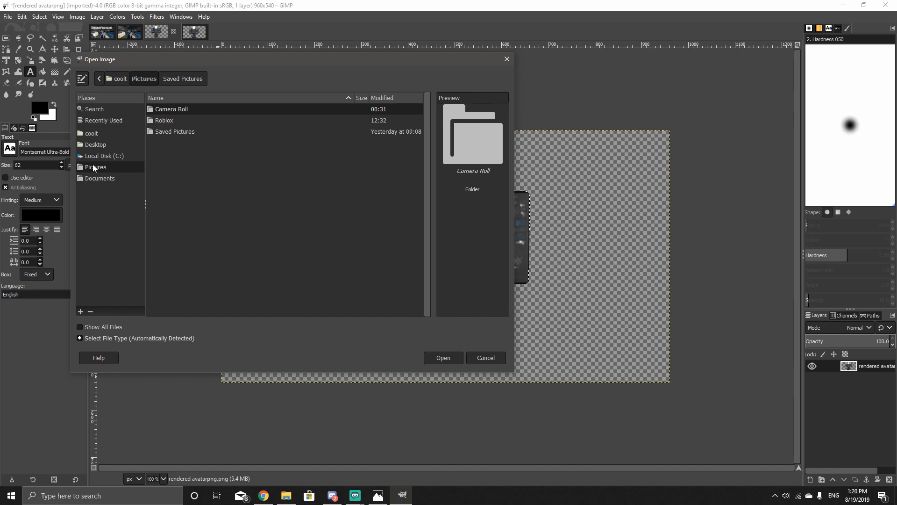
double_click(196, 109)
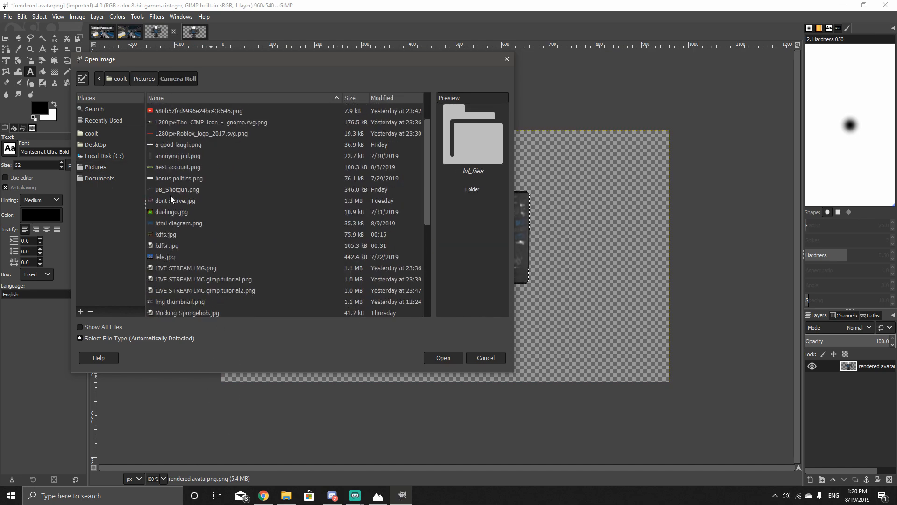
Step: Find the GIMP icon file 1200px-The_GIMP_icon_-_gnome.svg.png in the folder and open it as a separate image
click(170, 211)
click(167, 190)
scroll(173, 144, up, 2)
click(176, 166)
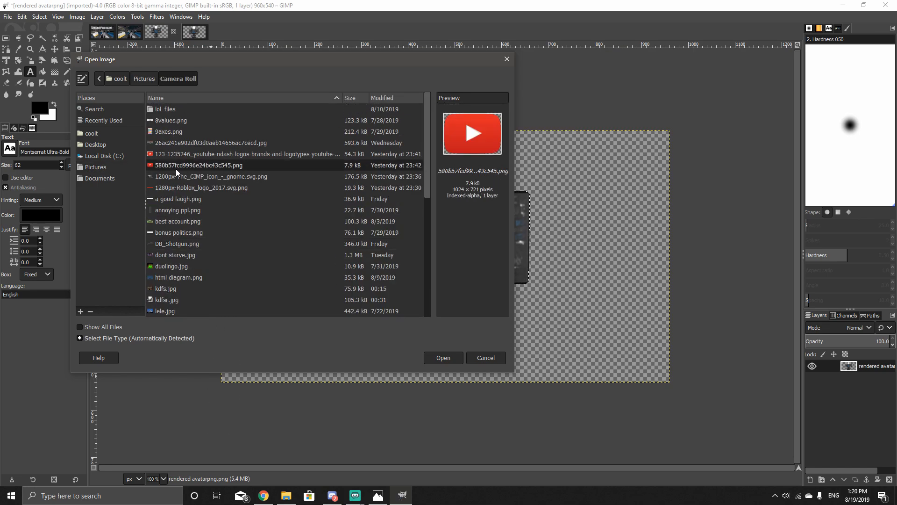
click(178, 177)
click(443, 357)
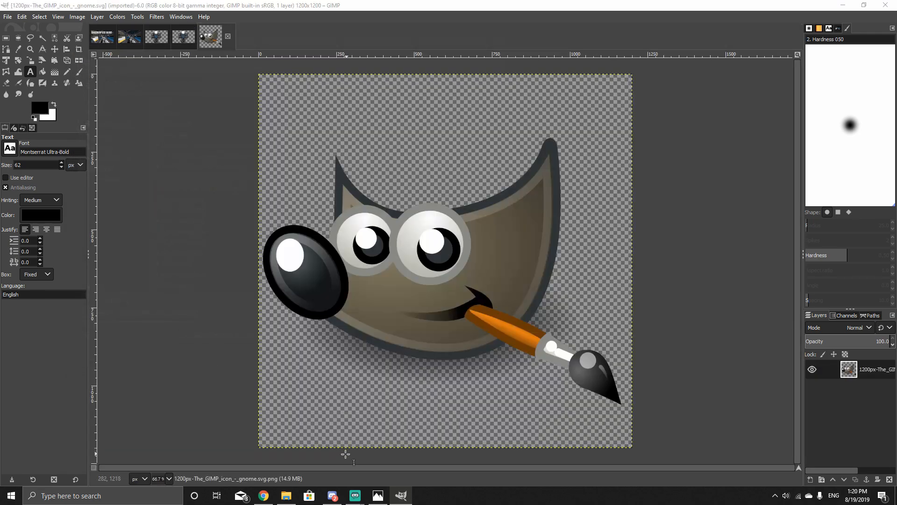
Step: Scale the GIMP icon image down to 200 × 200 px
click(77, 16)
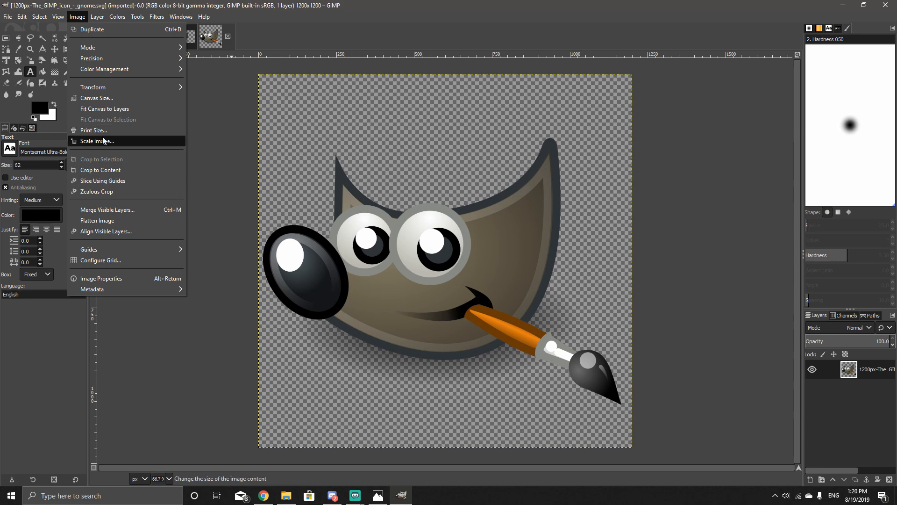
click(95, 141)
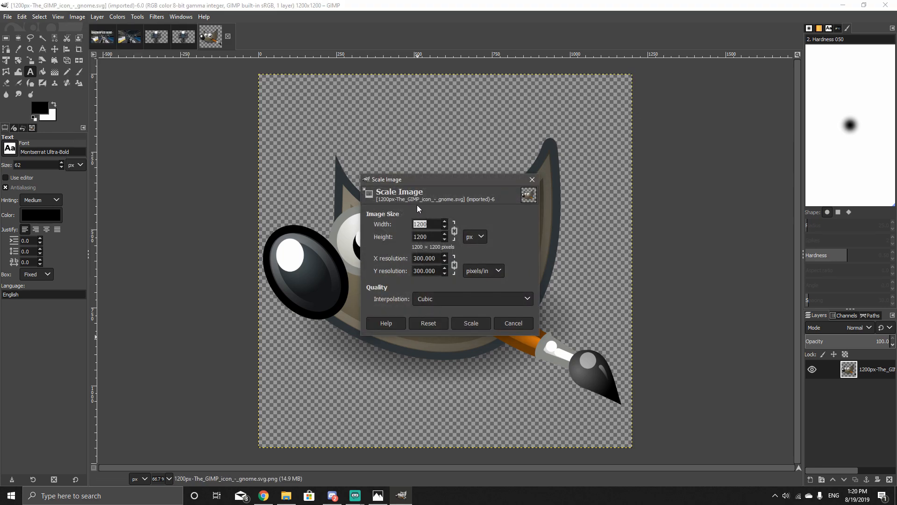
text(200)
key(Tab)
click(483, 326)
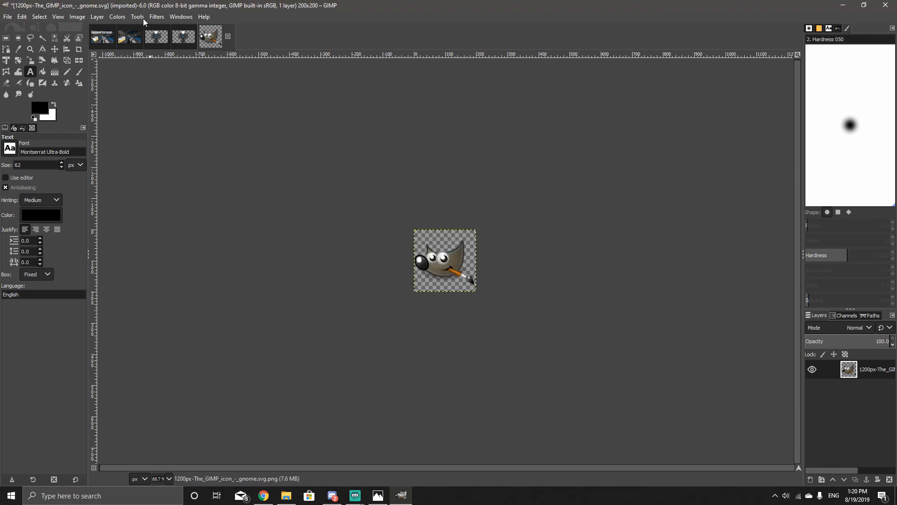
Step: Copy the scaled GIMP icon layer to the clipboard
click(138, 17)
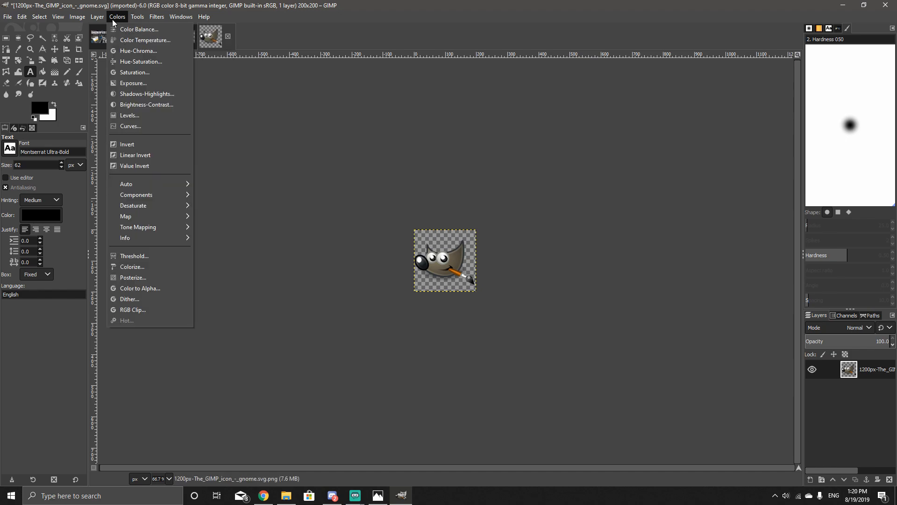
mouse_move(70, 14)
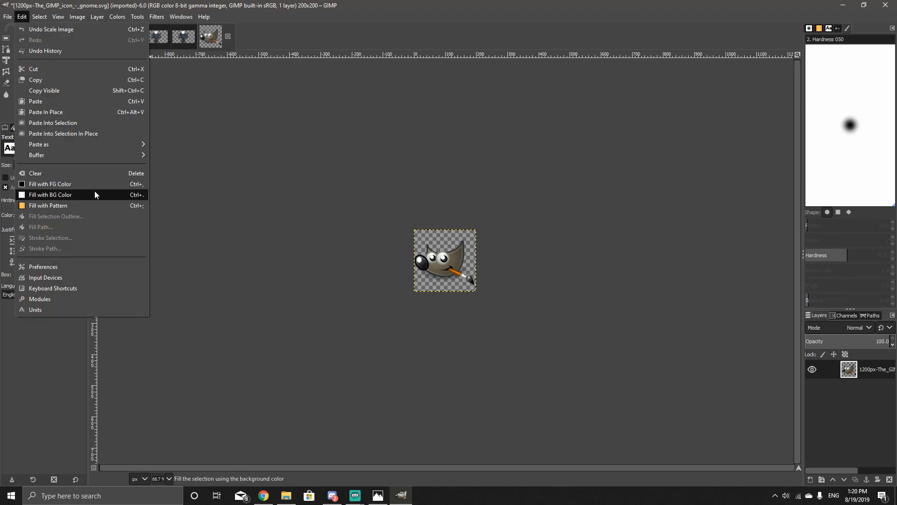
mouse_move(6, 21)
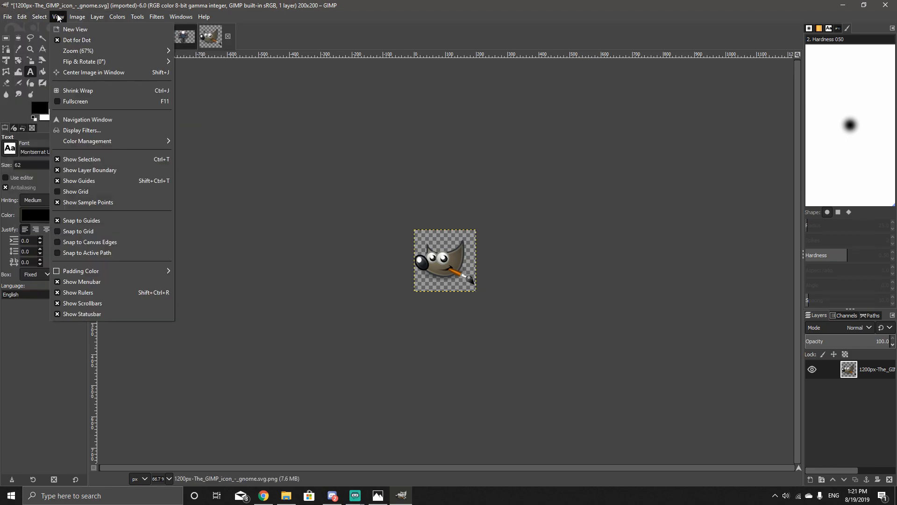
click(48, 80)
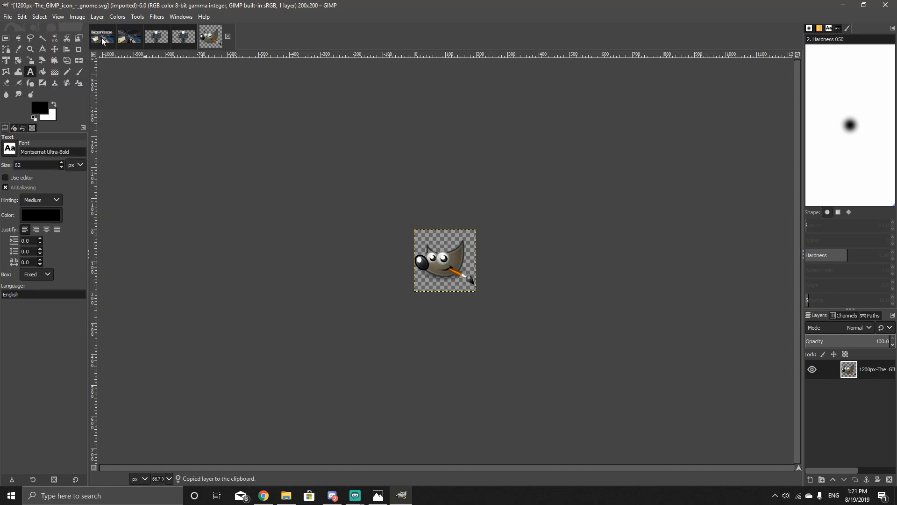
Step: Paste the copied GIMP icon as a new layer in the RANKING THE LMGS thumbnail image
click(103, 37)
click(8, 16)
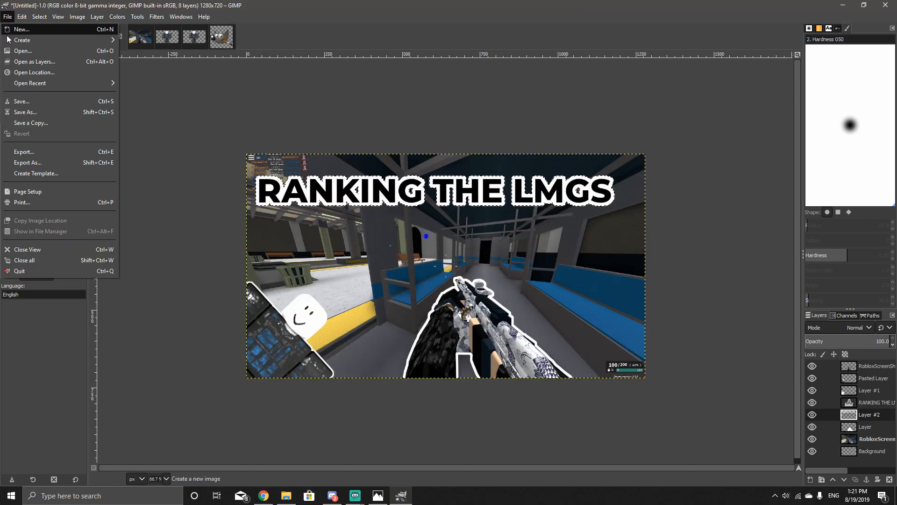
mouse_move(22, 17)
mouse_move(60, 144)
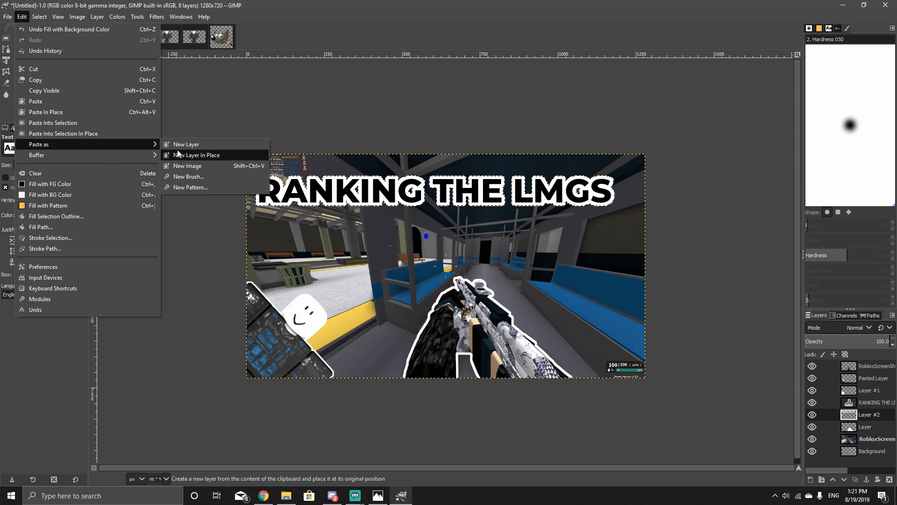
click(175, 155)
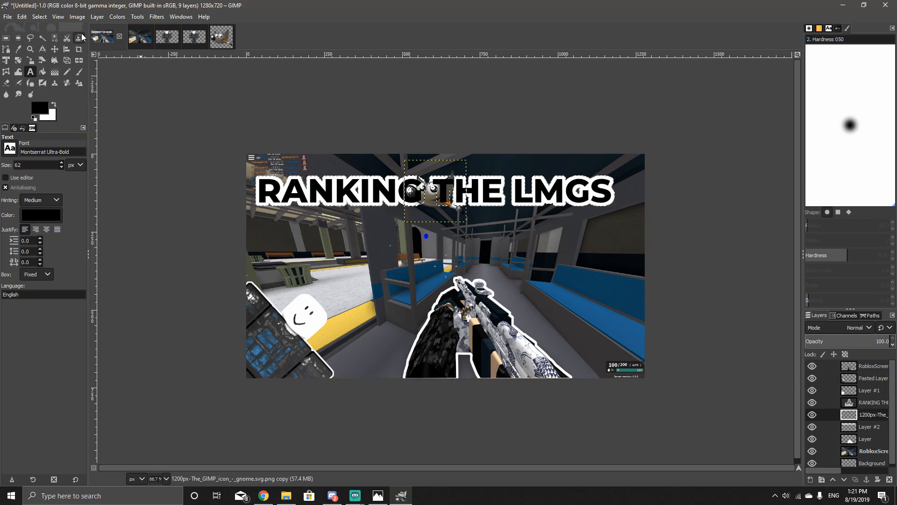
Step: Move the pasted GIMP icon from the title down to the blue bench at the thumbnail's right side
click(138, 16)
mouse_move(201, 51)
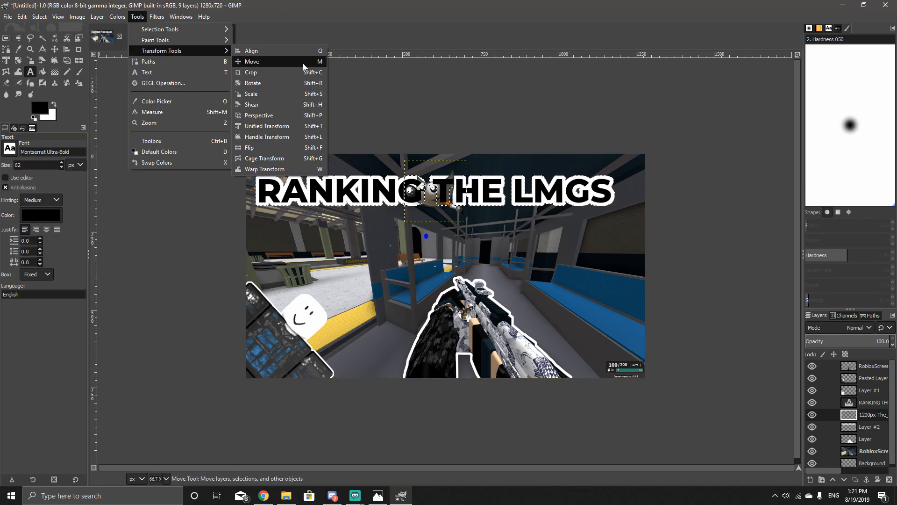
click(303, 66)
drag(438, 202, 606, 277)
Step: Switch to Chrome and get its address bar ready for a new search
click(264, 496)
scroll(264, 229, up, 3)
click(133, 27)
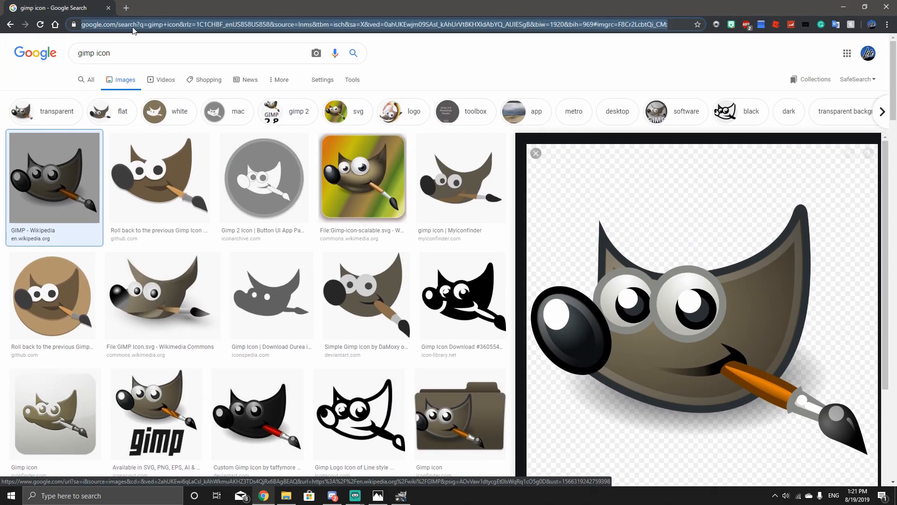
text(YOUTUB)
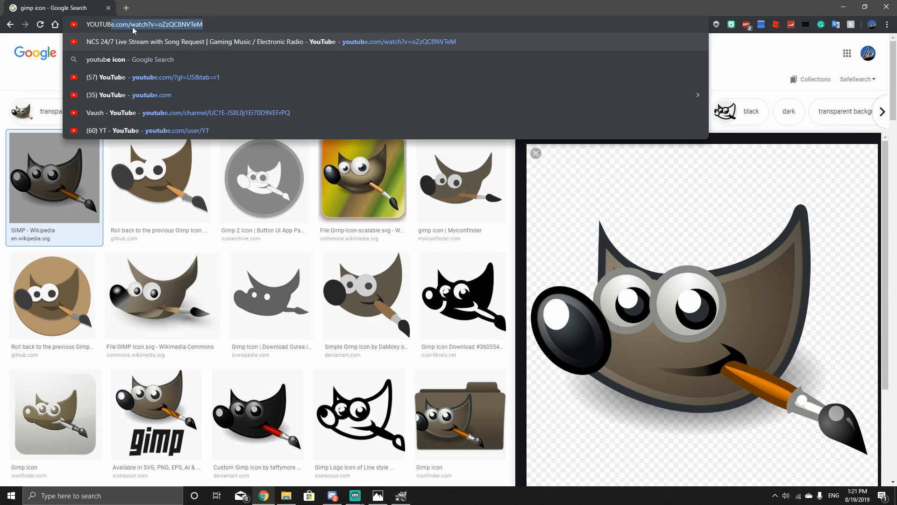
key(BackSpace)
key(BackSpace)
key(BackSpace)
key(BackSpace)
key(BackSpace)
key(BackSpace)
key(BackSpace)
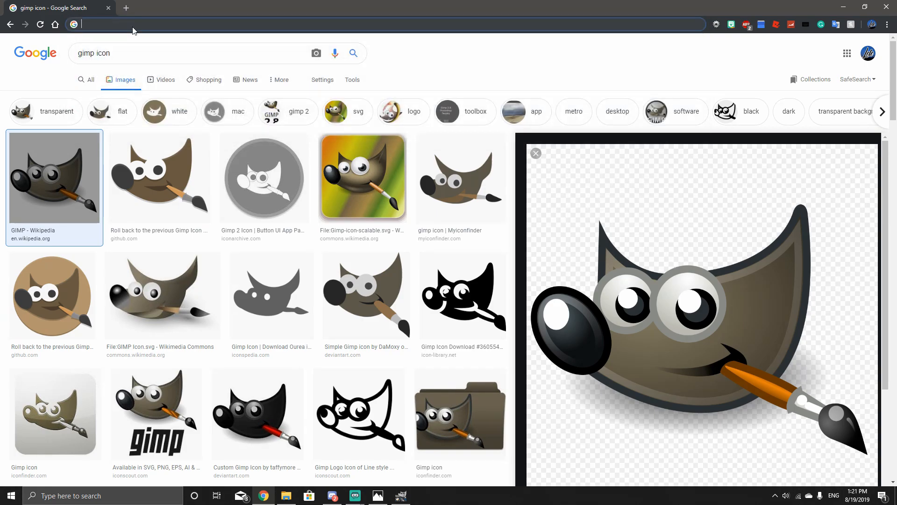
Step: Search Google for "youtube icon" and show the image results
text(youtuv)
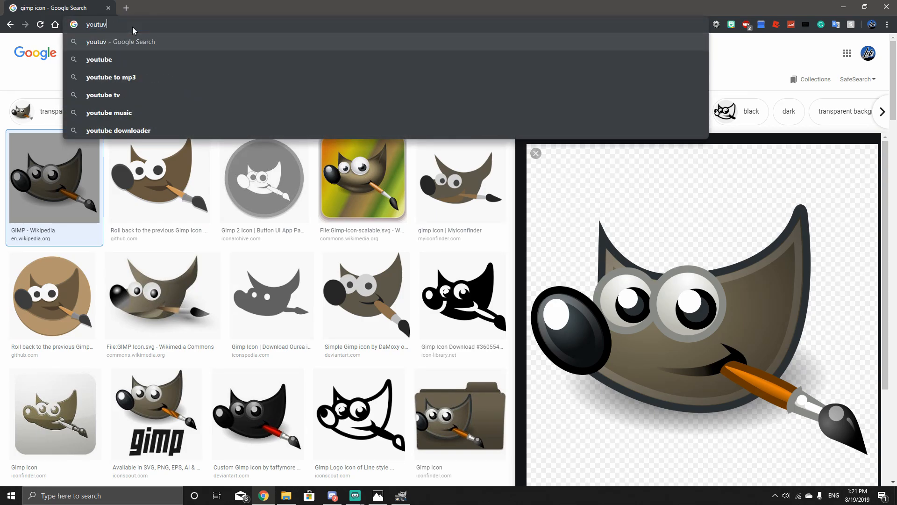
key(BackSpace)
text(be icon)
key(Return)
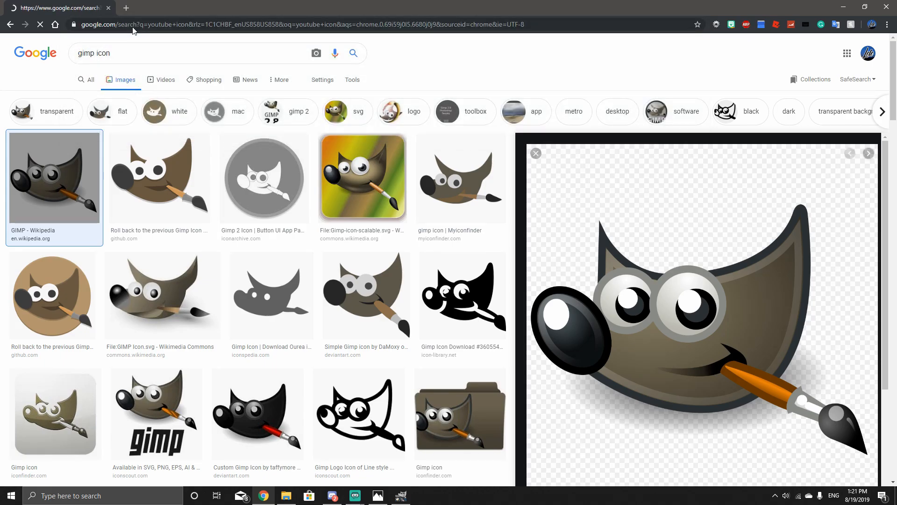
click(117, 86)
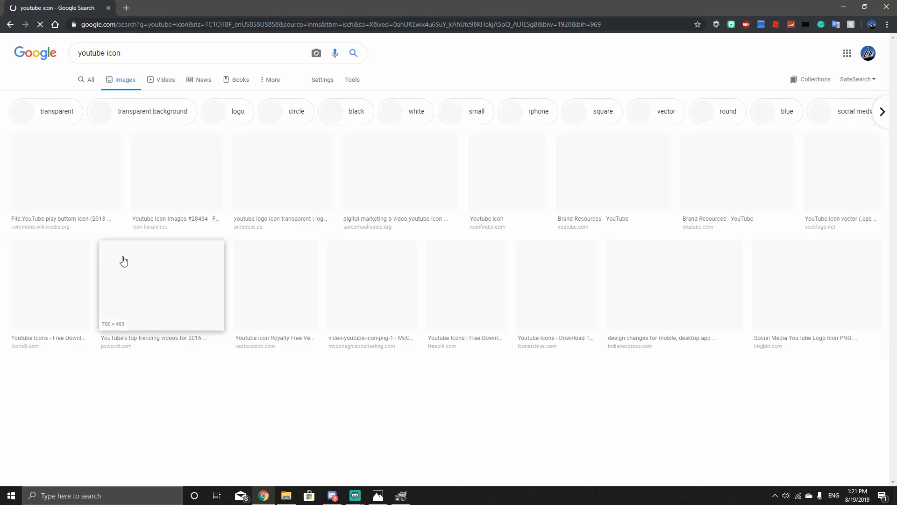
Step: Preview several YouTube icon image results, comparing their backgrounds, and end on the Sarcoma Alliance one
click(286, 181)
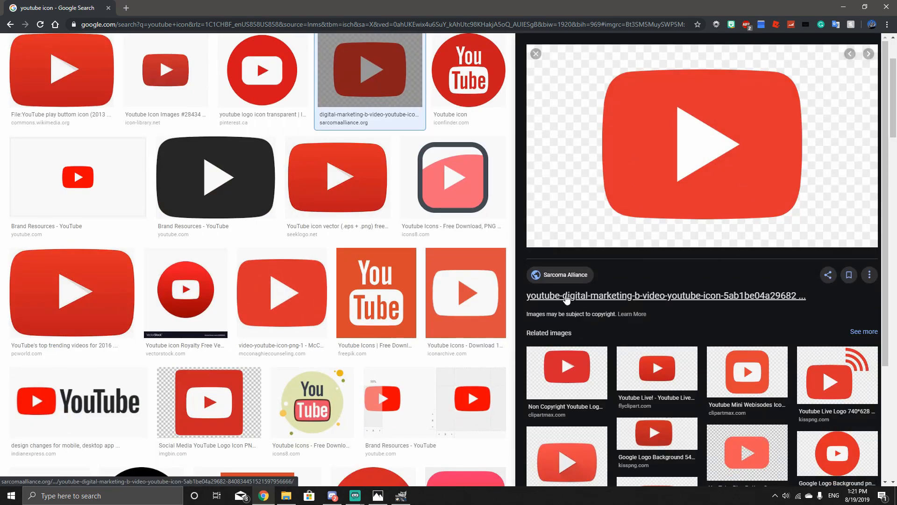
click(104, 120)
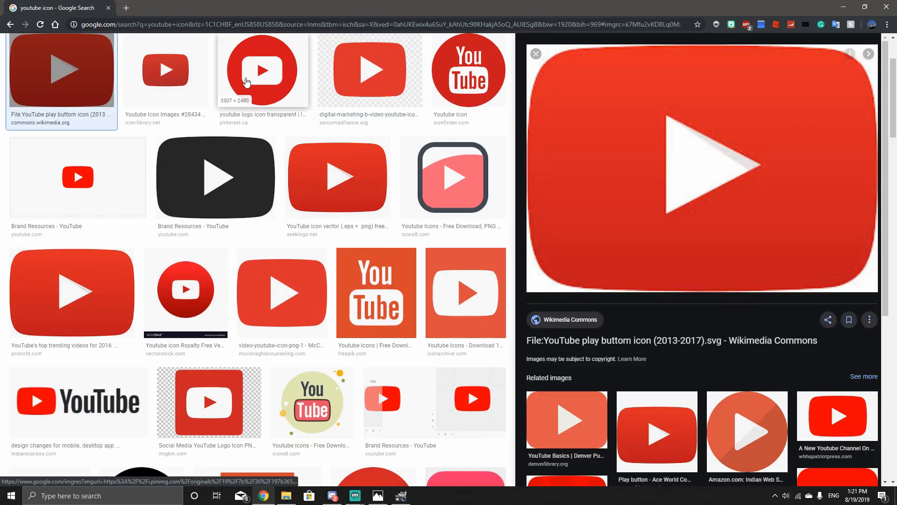
click(201, 79)
click(382, 94)
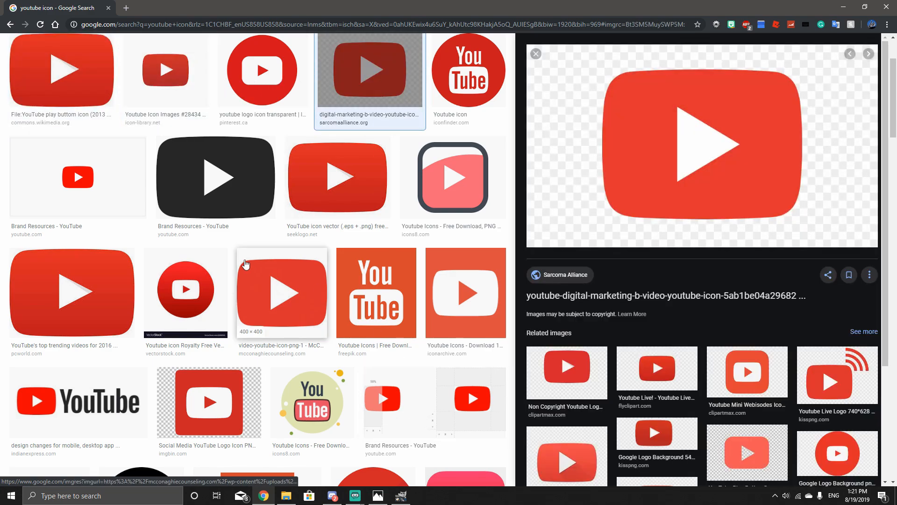
click(75, 187)
click(191, 407)
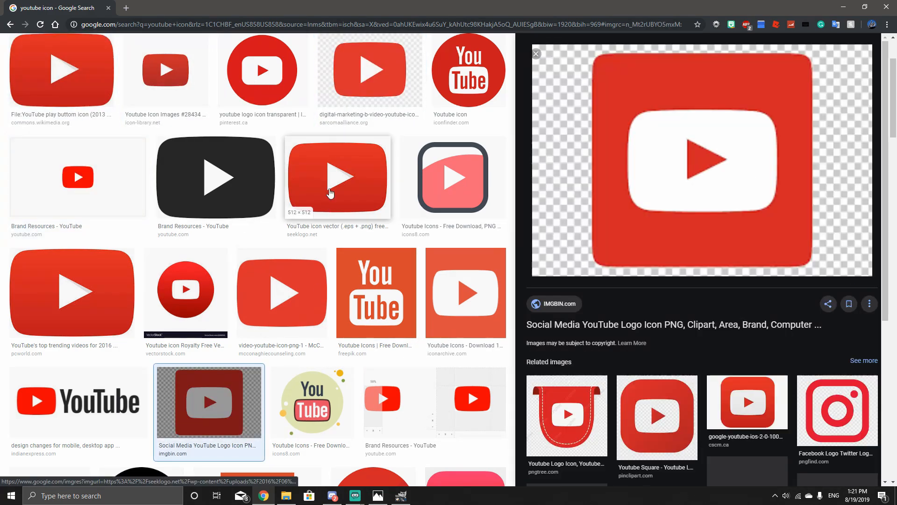
click(369, 71)
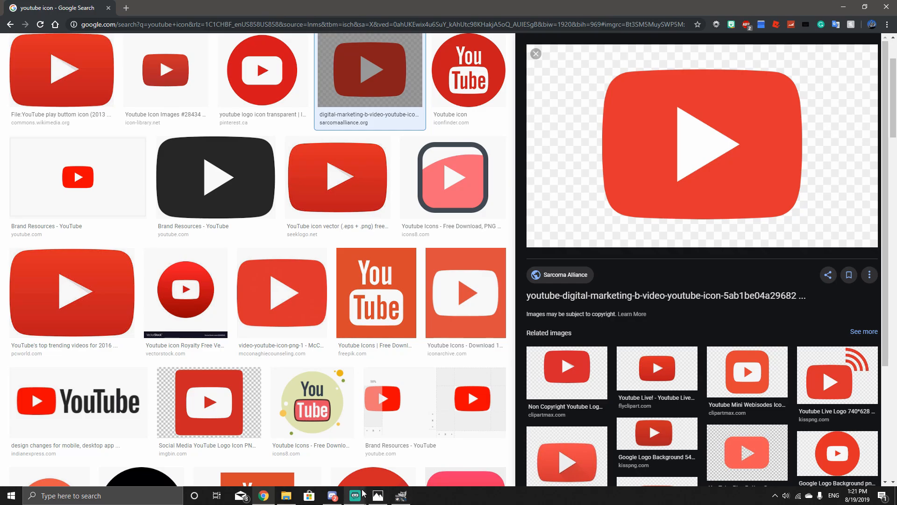
Step: Switch back to GIMP and open the YouTube icon file 580b57fcd9996e24bc43c545.png from Camera Roll
click(378, 497)
click(404, 498)
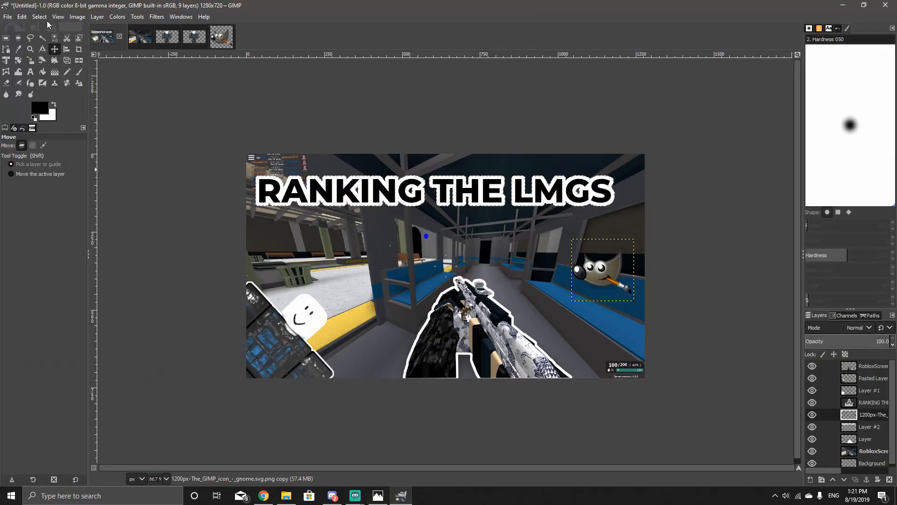
click(8, 16)
click(22, 41)
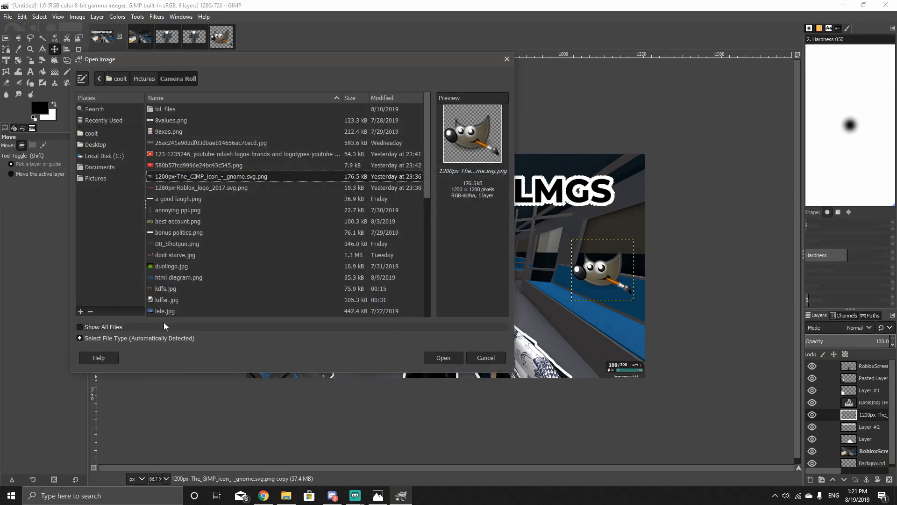
click(177, 167)
click(435, 358)
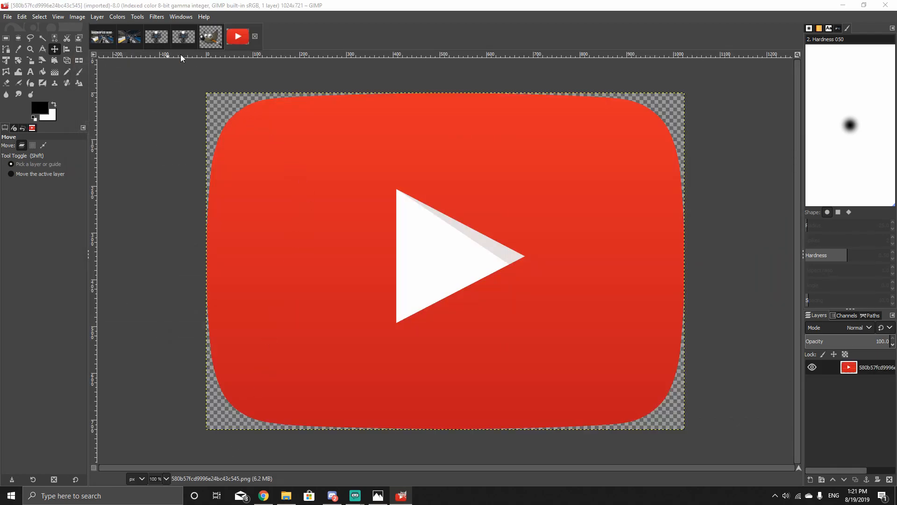
Step: Make an Alpha to Selection around the YouTube icon and copy the selected pixels
right_click(866, 366)
click(845, 333)
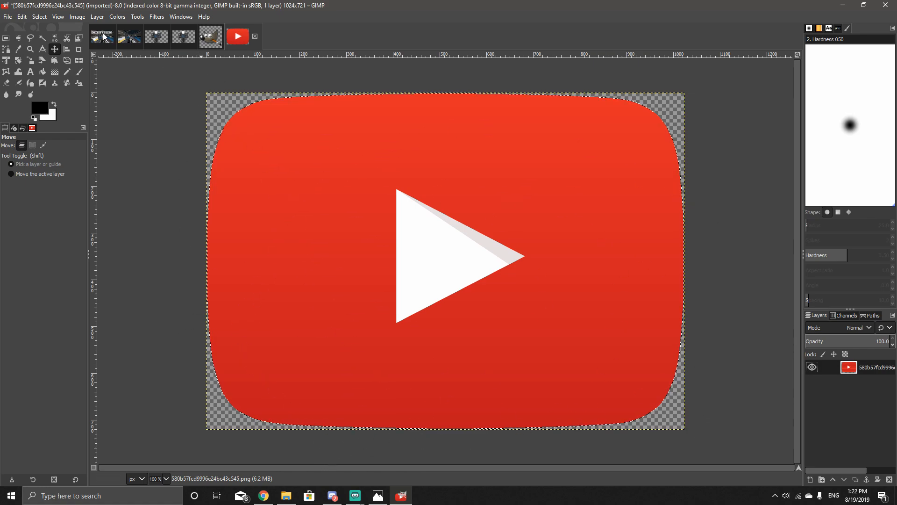
click(205, 31)
click(242, 40)
click(7, 16)
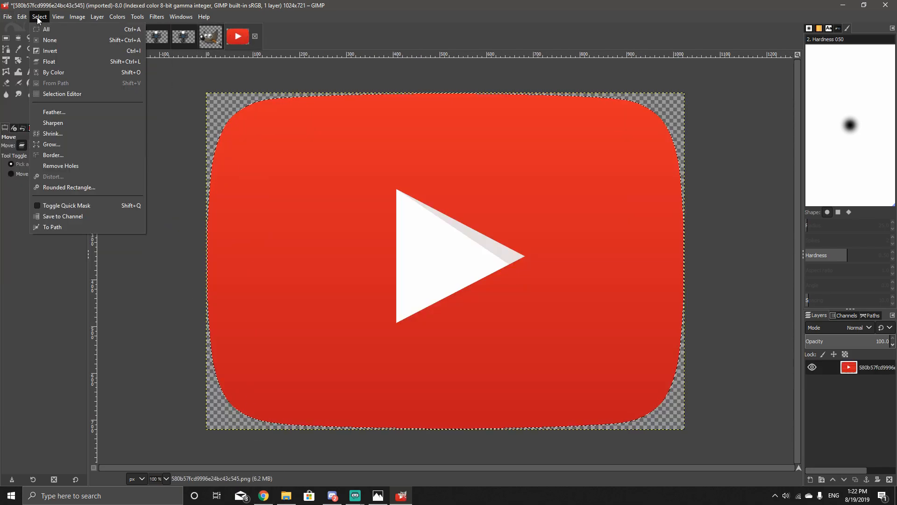
click(47, 71)
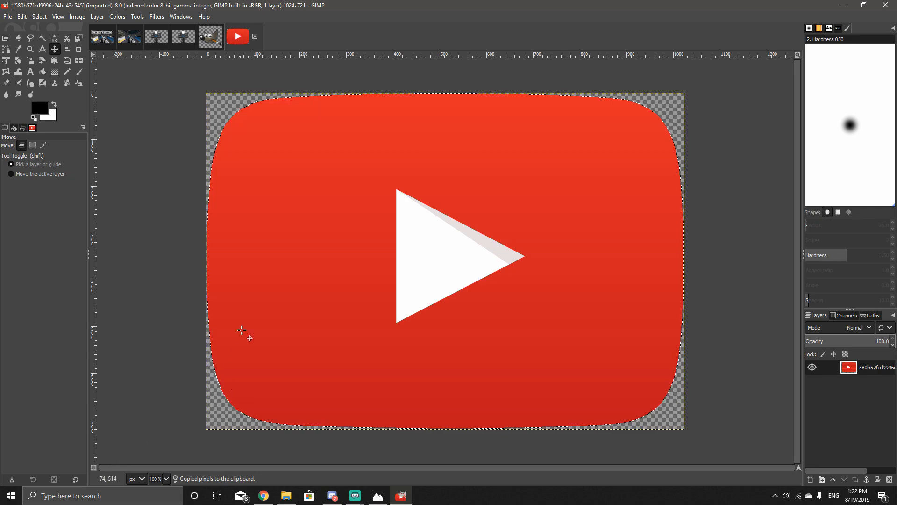
Step: Scale the YouTube icon image to a width of 200 px, keeping its proportions
click(87, 18)
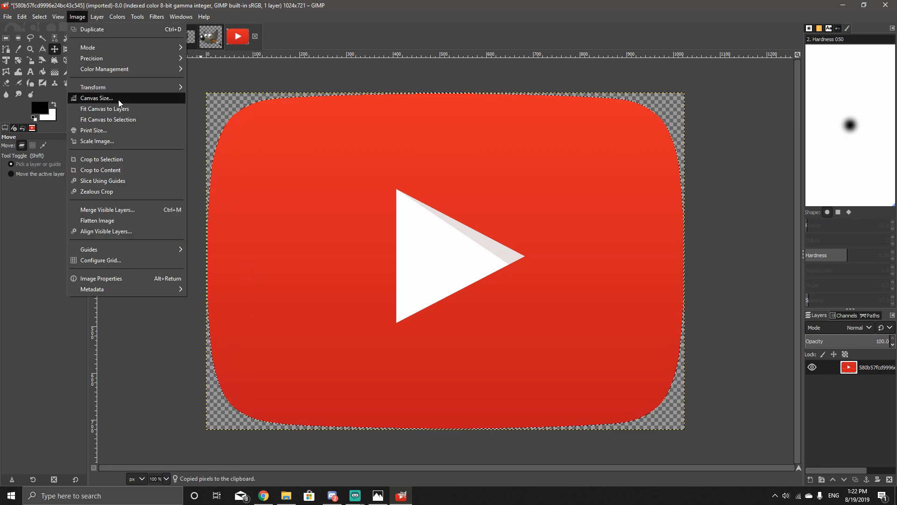
click(110, 136)
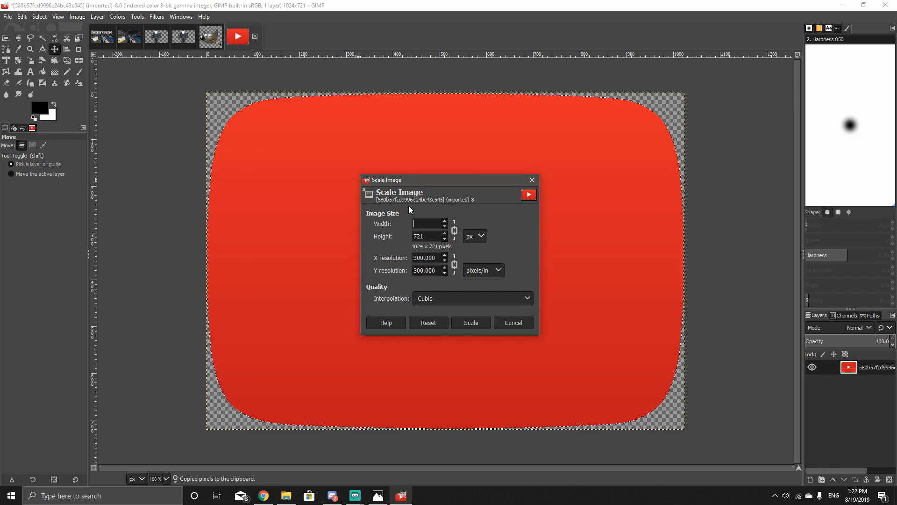
text(200)
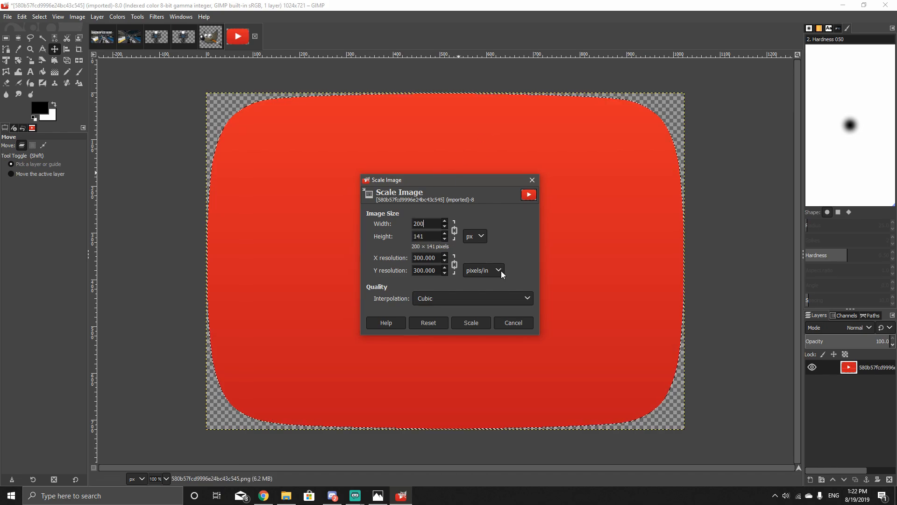
click(470, 322)
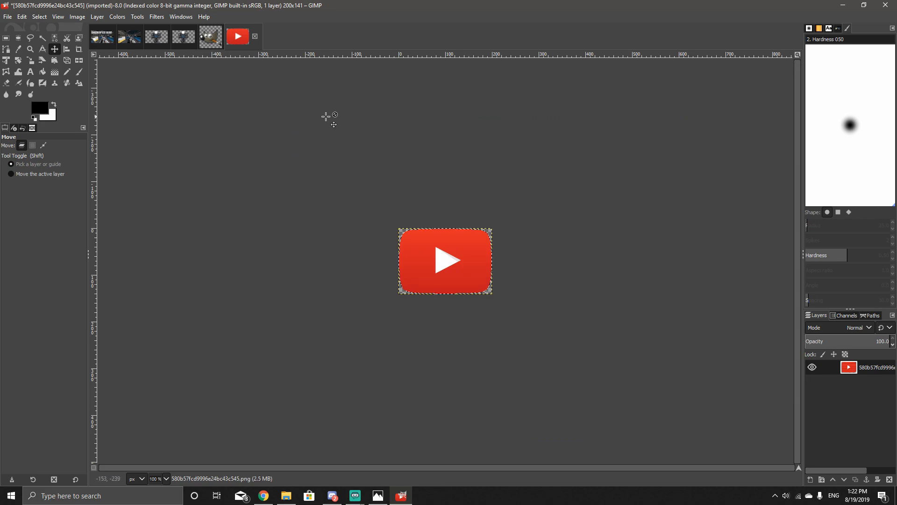
Step: Scale the YouTube icon image down to 170 × 120 px
click(77, 17)
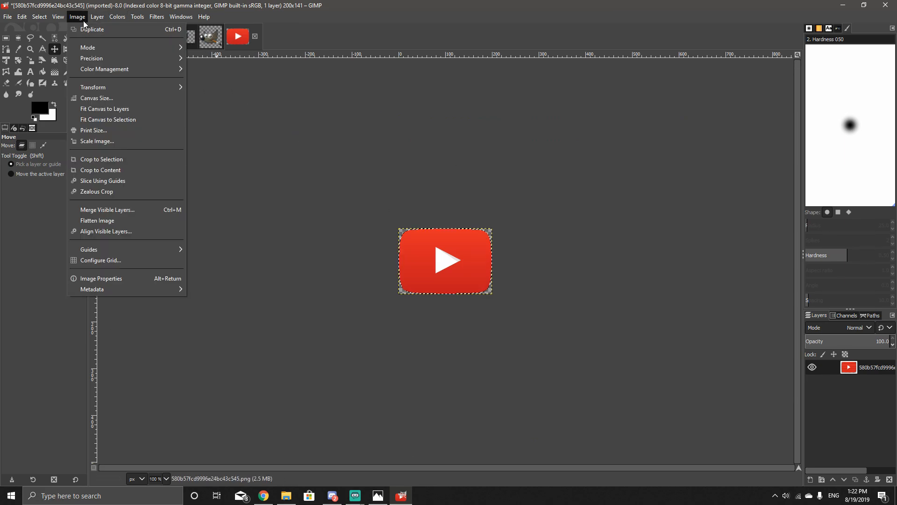
click(117, 141)
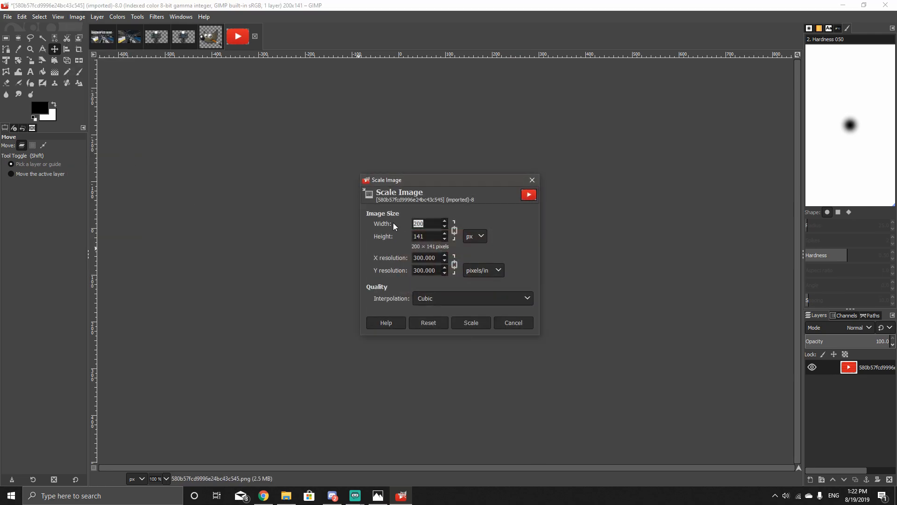
click(445, 220)
click(467, 323)
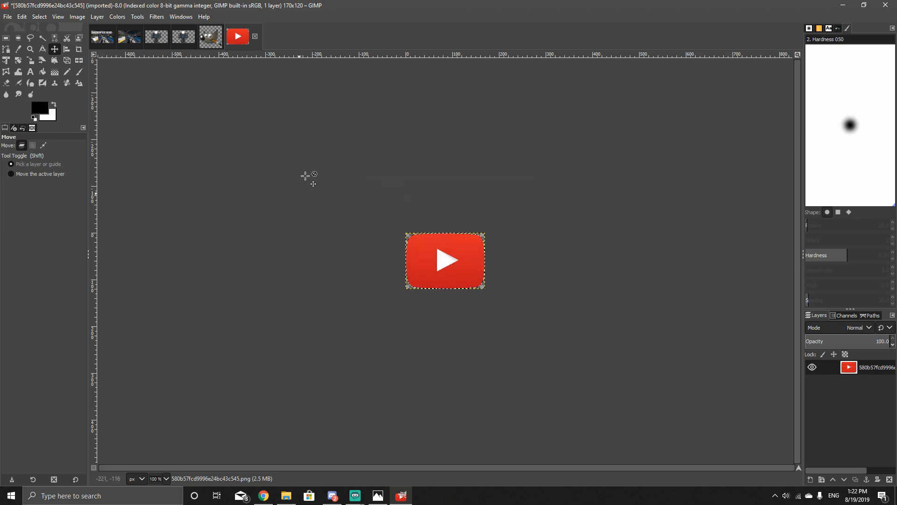
Step: Copy the scaled YouTube icon and paste it into the 1280 × 720 thumbnail as a new layer
click(8, 17)
mouse_move(22, 17)
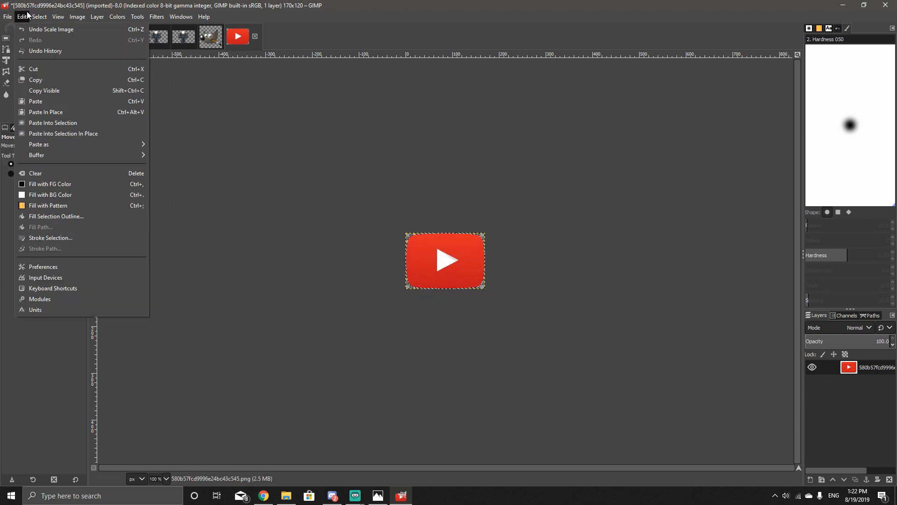
click(41, 82)
click(131, 36)
click(7, 16)
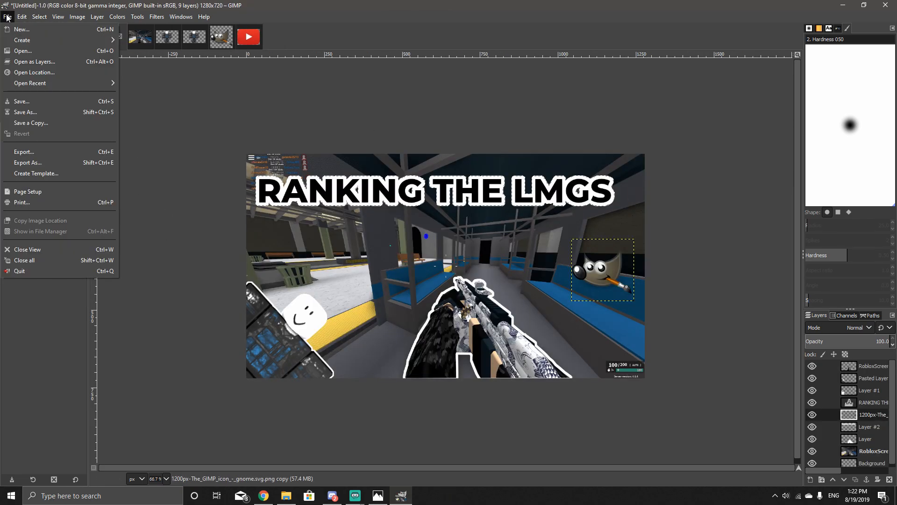
mouse_move(22, 17)
mouse_move(28, 142)
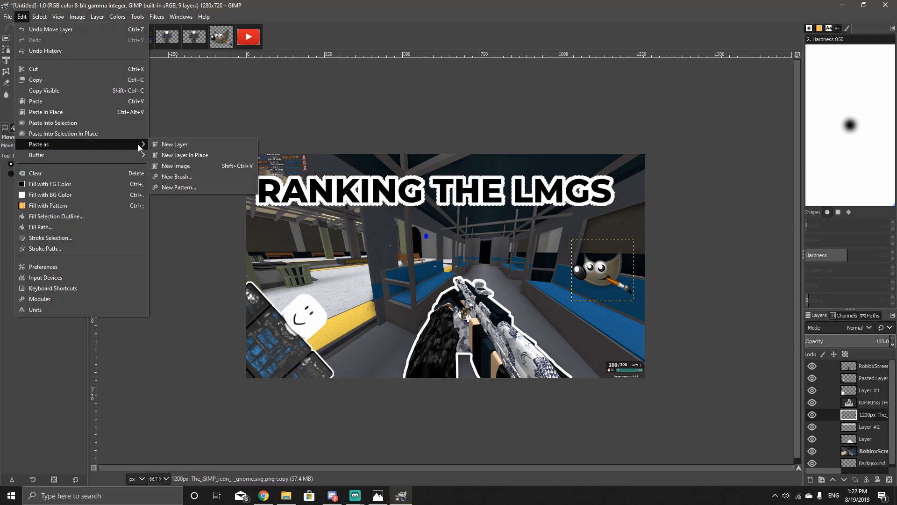
click(176, 143)
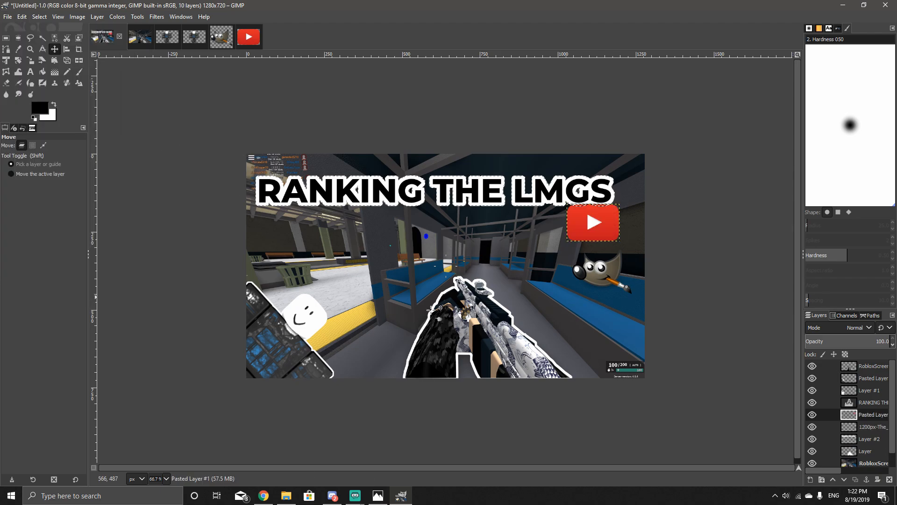
Step: Move the pasted YouTube icon beneath the word RANKING, above the avatar
click(137, 17)
click(413, 147)
drag(579, 220, 283, 241)
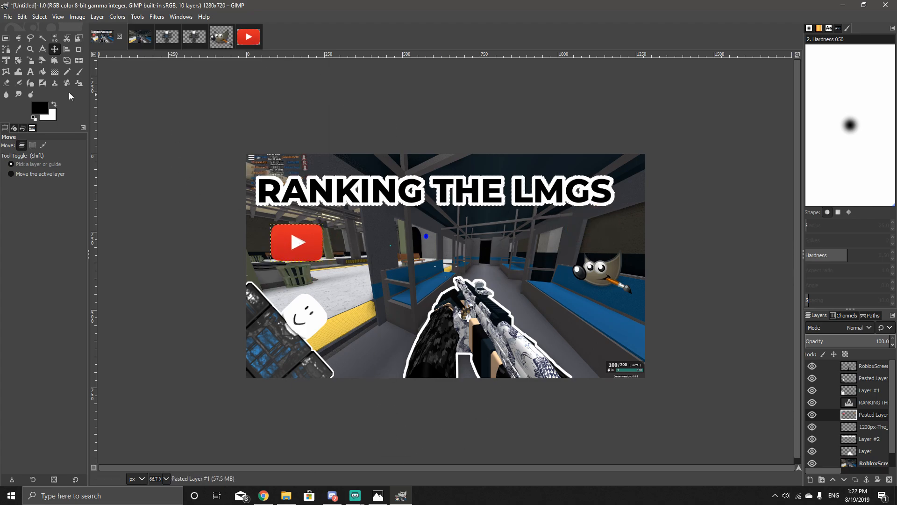
Step: Shorten the RANKING THE LMGS text box so it ends just beneath its letters, keeping the text over its white outline
click(30, 72)
click(332, 231)
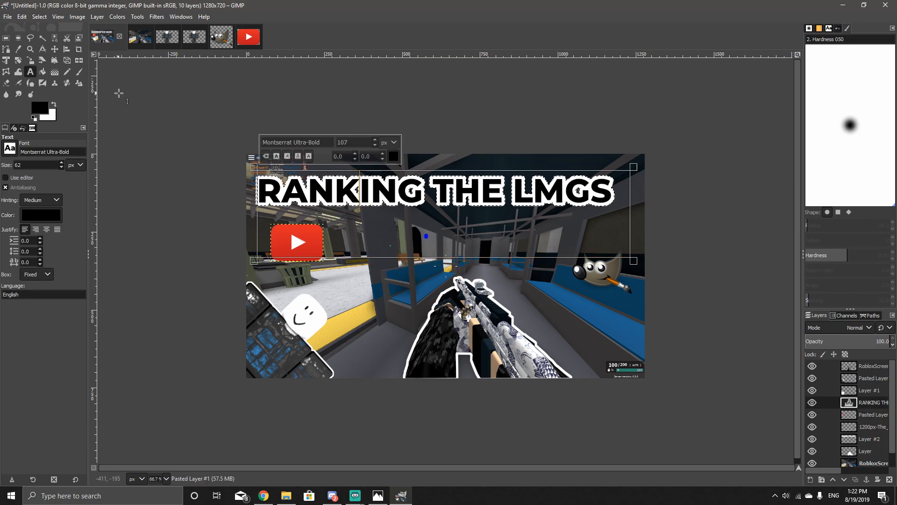
click(78, 16)
mouse_move(138, 17)
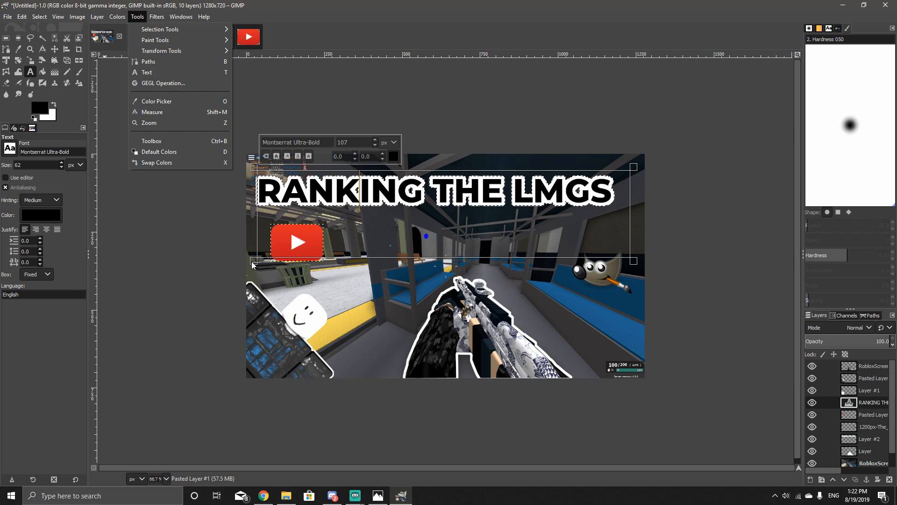
click(252, 262)
drag(252, 261, 248, 214)
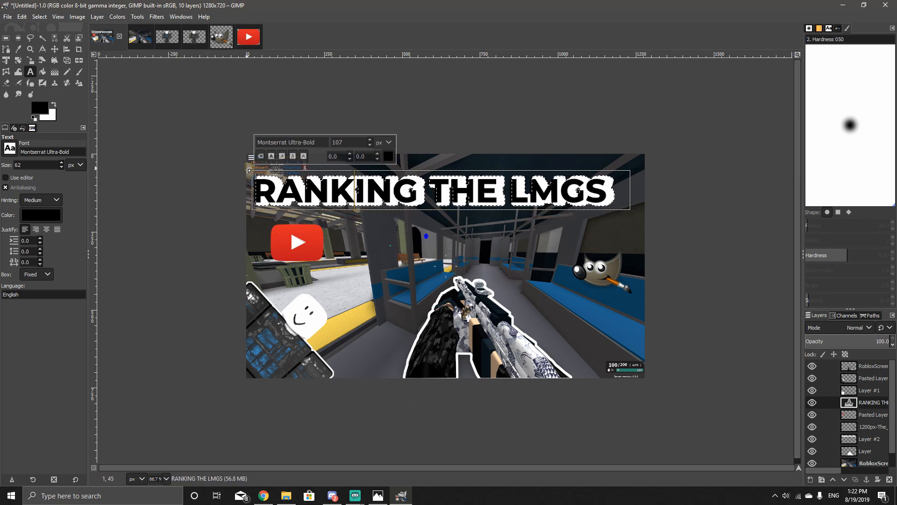
drag(248, 167, 258, 171)
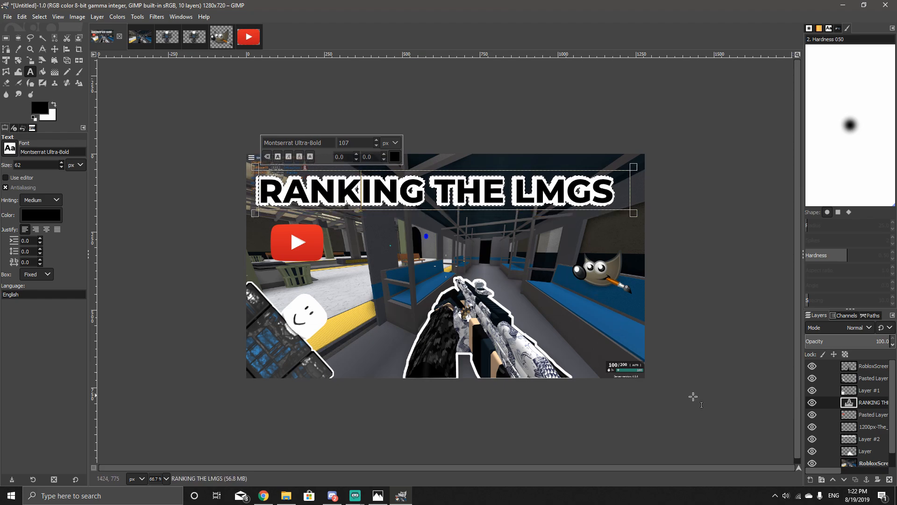
click(718, 345)
Step: Draw a new text box directly beside the YouTube icon, matching the icon's height and ending before the gun's barrel
click(326, 230)
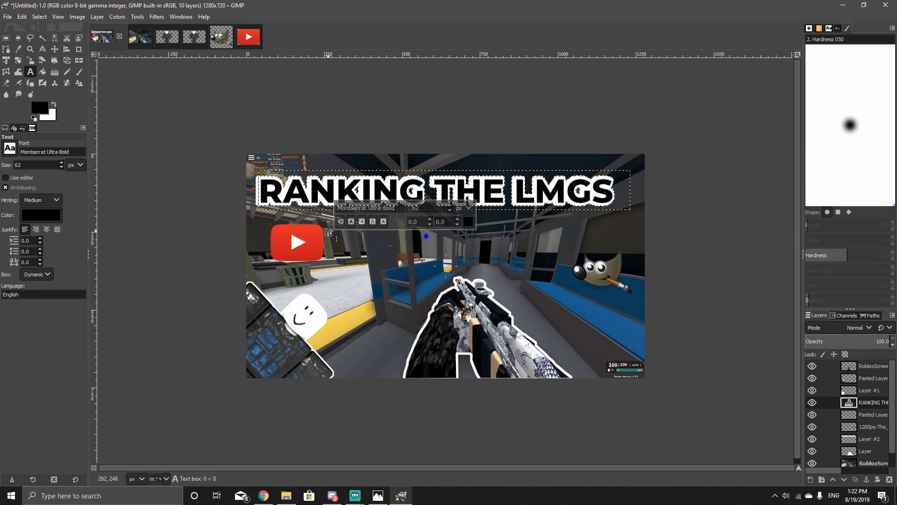
drag(332, 236, 609, 251)
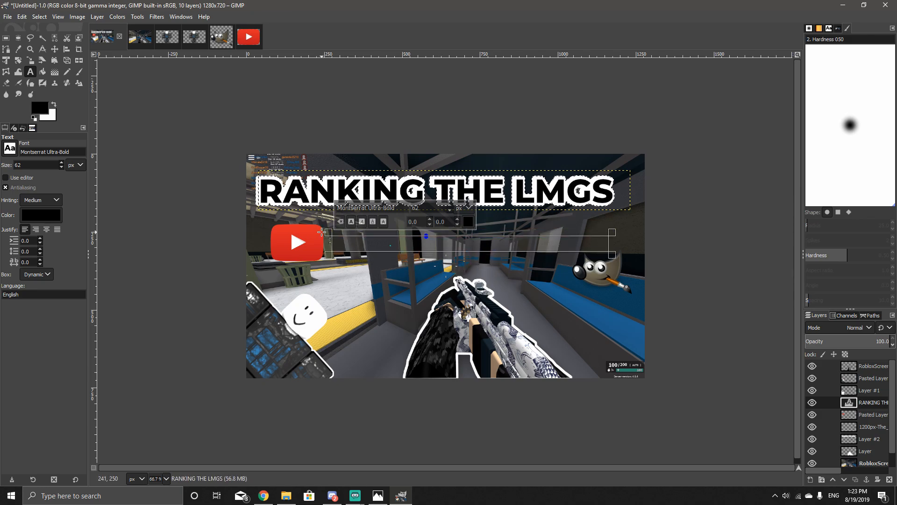
drag(332, 236, 323, 222)
drag(441, 254, 442, 258)
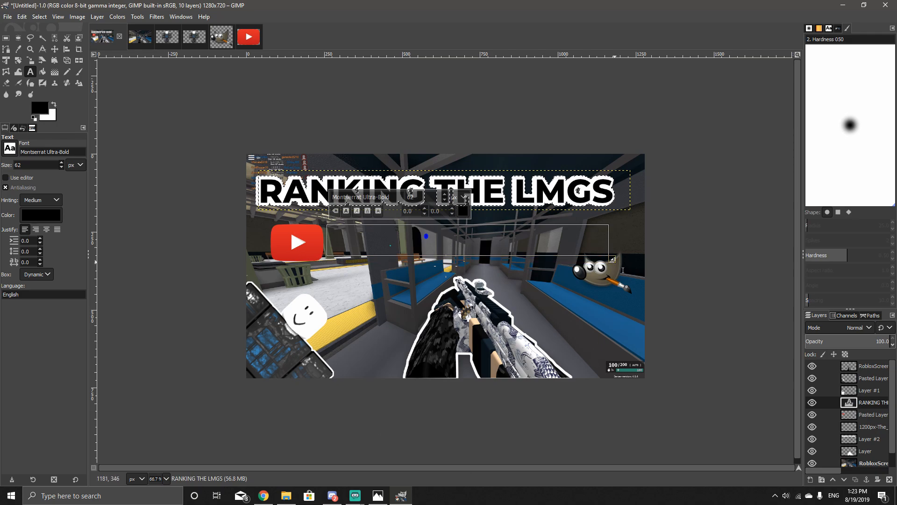
drag(611, 257, 456, 266)
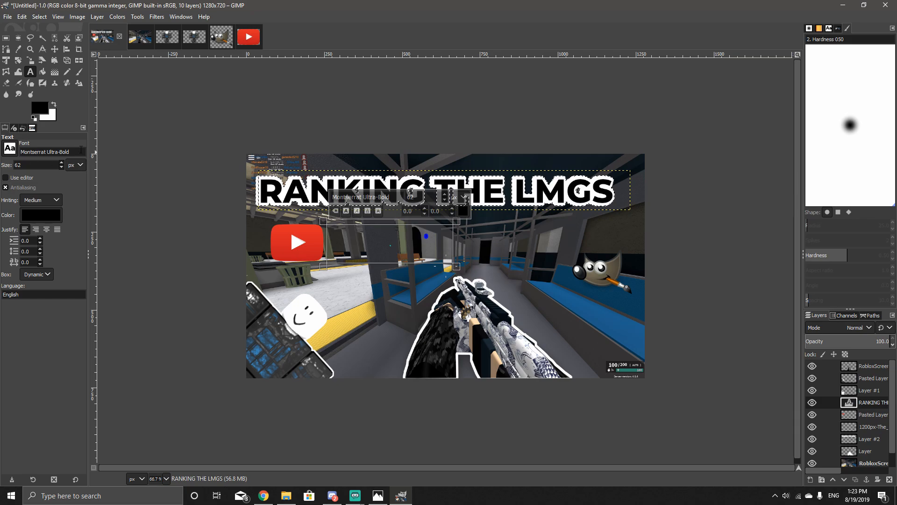
Step: Set the new text's font to Montserrat Semi-Bold and enter "Youtube"
click(9, 149)
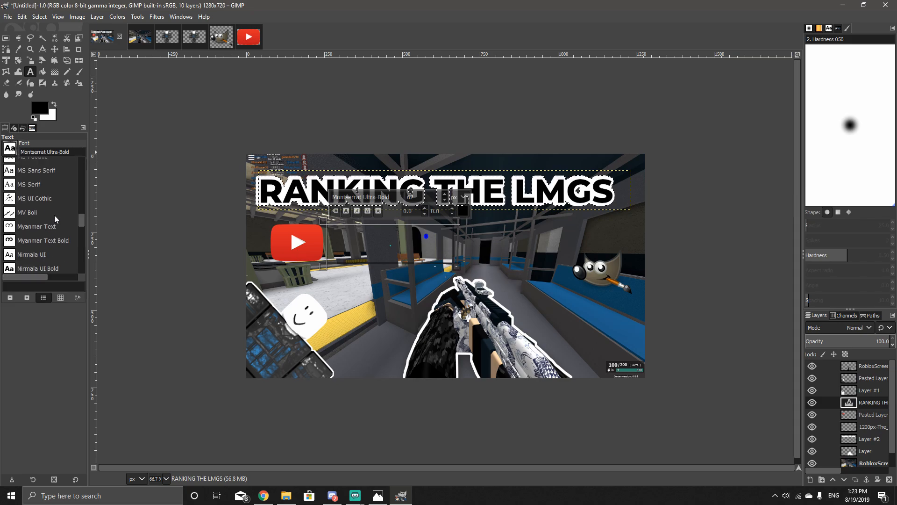
scroll(48, 194, up, 4)
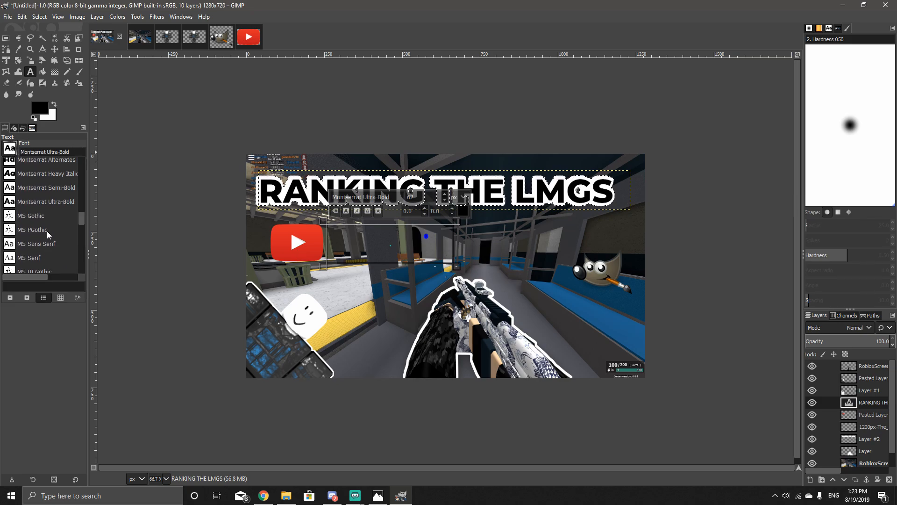
click(51, 242)
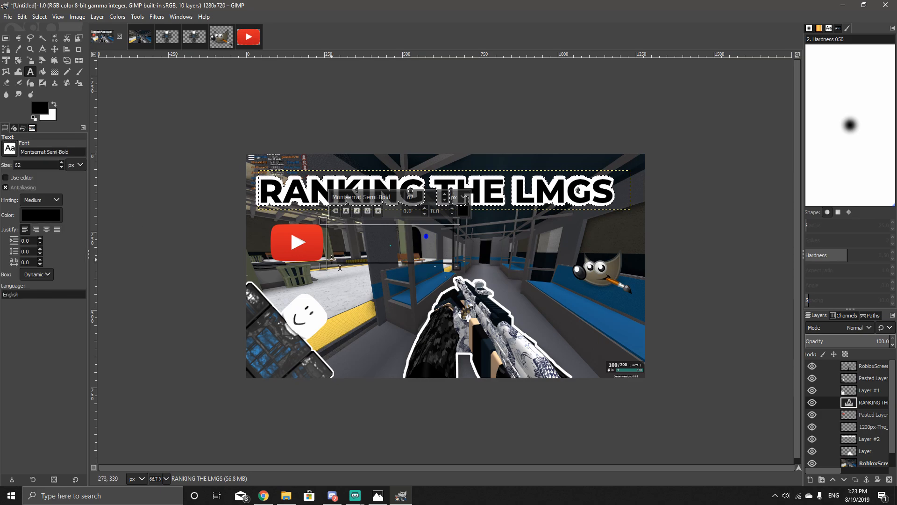
text(y)
key(BackSpace)
text(Y)
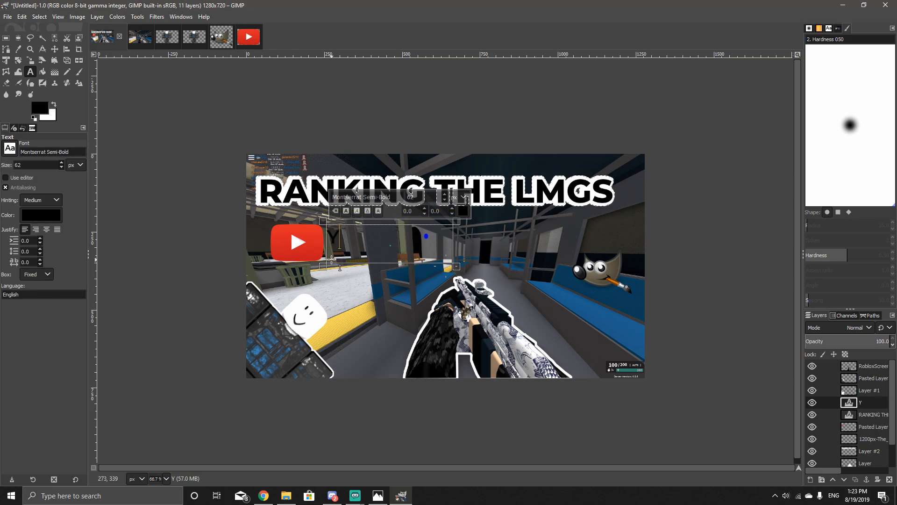
text(outu)
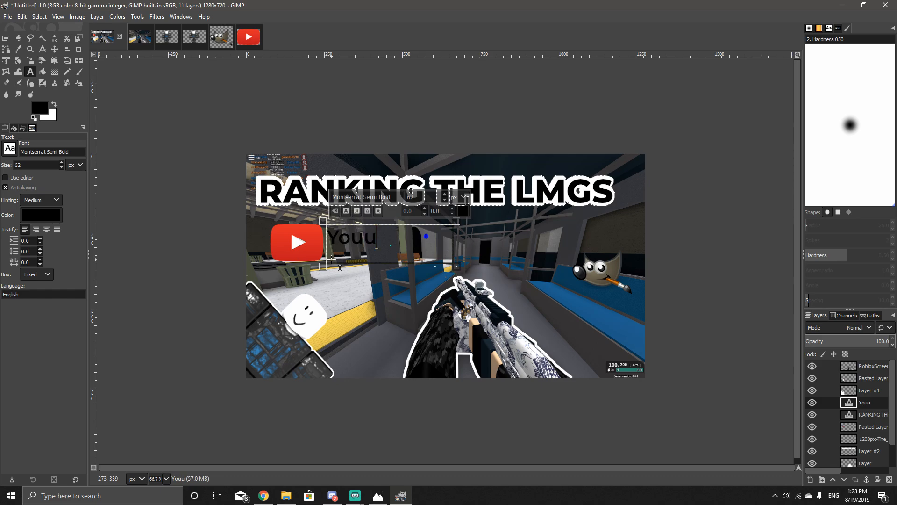
key(BackSpace)
text(tube)
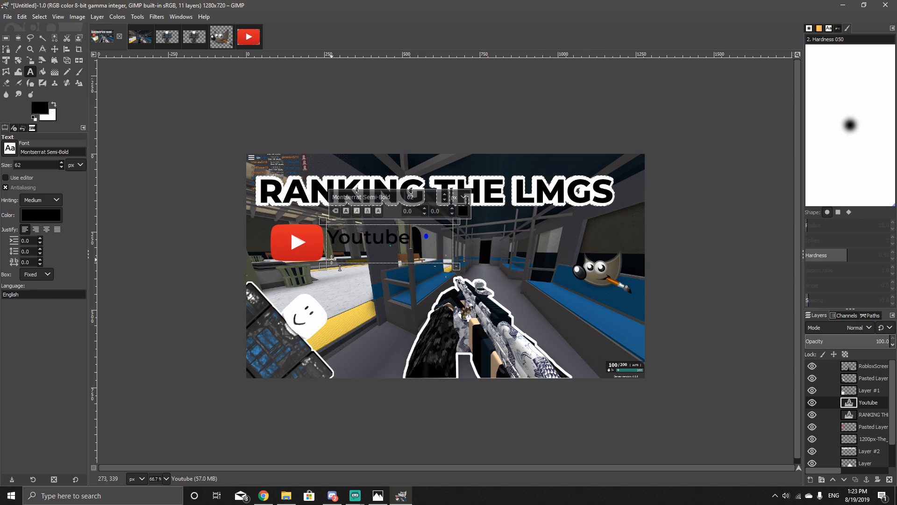
Step: Tighten the text box around "Youtube" beside the icon and set the text's line spacing to 26.0
drag(457, 268, 439, 262)
drag(327, 225, 324, 231)
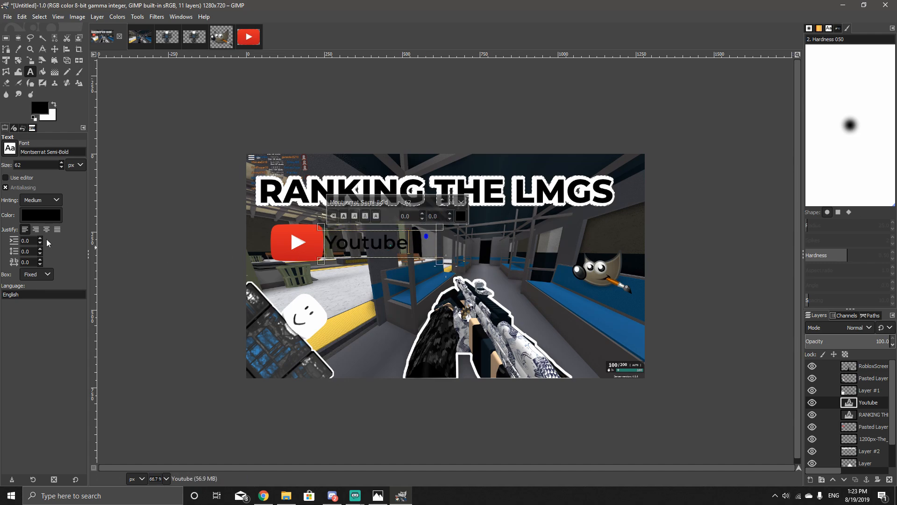
drag(418, 241, 269, 240)
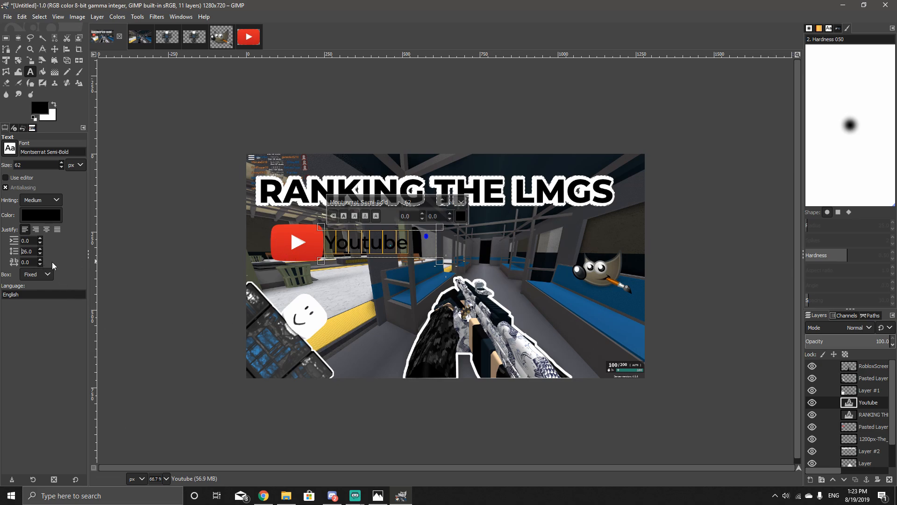
click(46, 274)
click(355, 271)
Step: Make the RobloxScreenShot background layer the active layer
scroll(850, 420, down, 2)
click(869, 448)
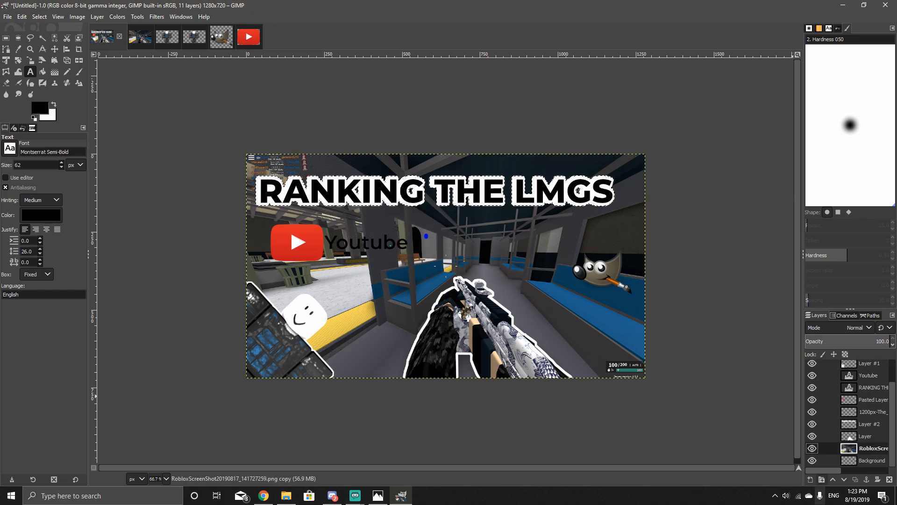
click(118, 17)
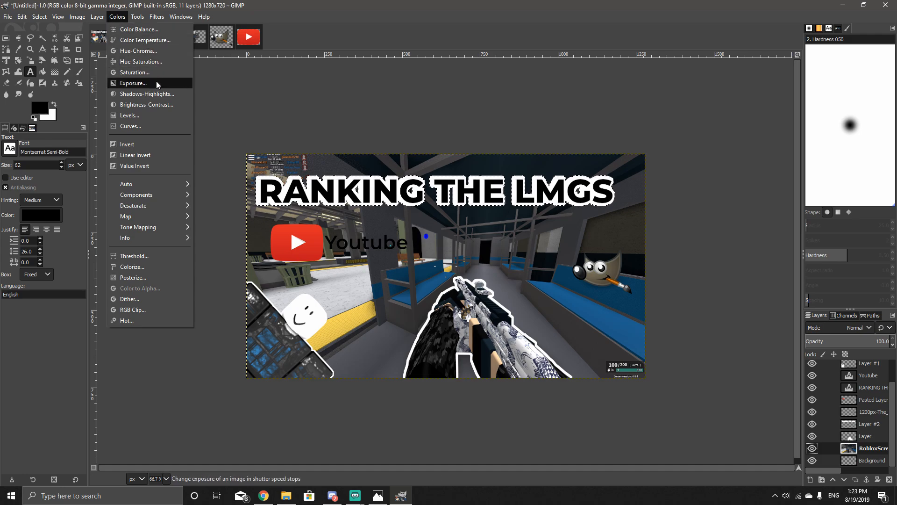
click(133, 83)
drag(87, 80, 82, 80)
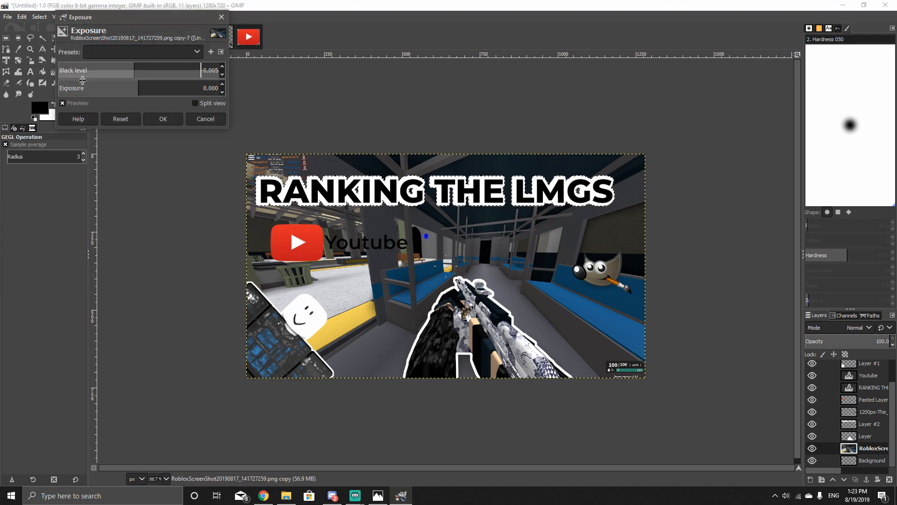
drag(15, 82, 132, 70)
drag(154, 79, 148, 80)
drag(138, 85, 147, 103)
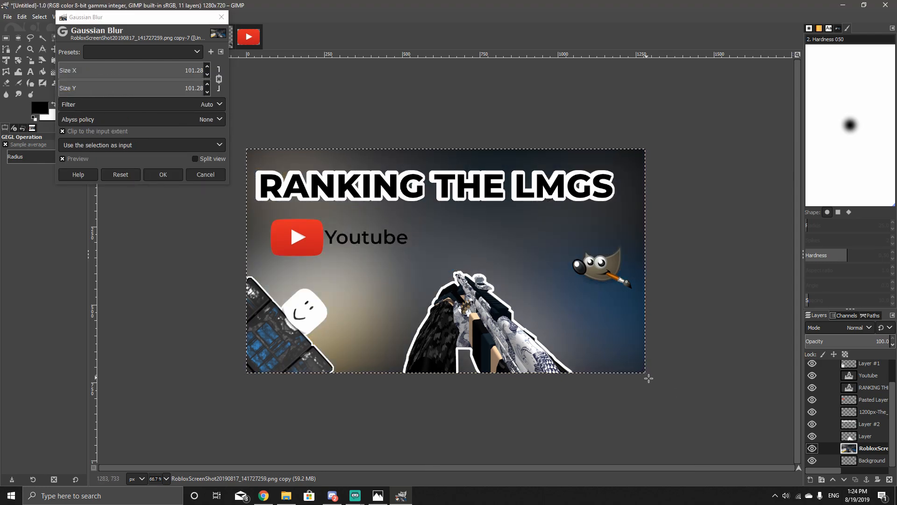
click(221, 17)
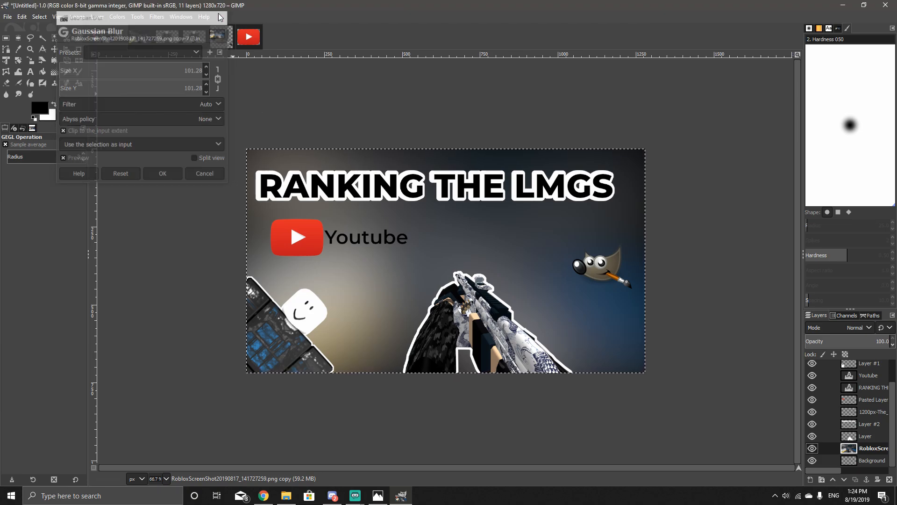
Step: Start a Gaussian Blur filter on the RobloxScreenShot background layer with its preview on
click(155, 16)
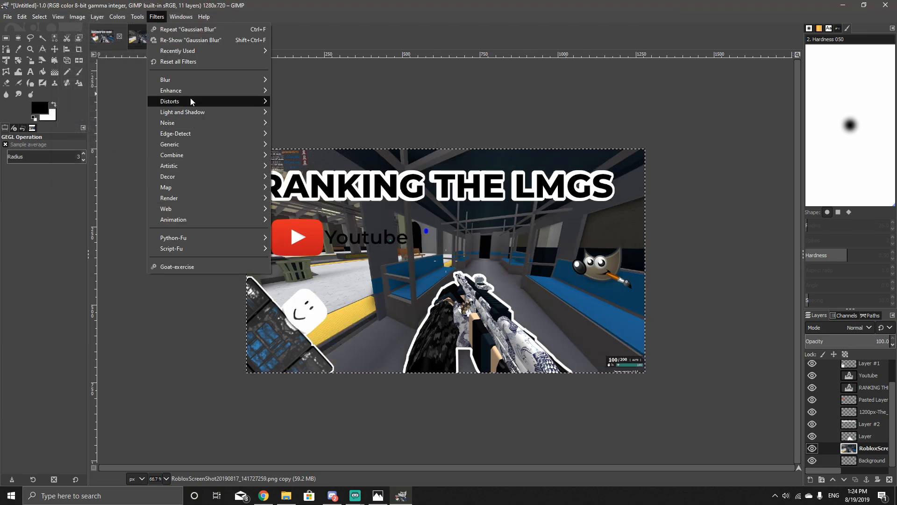
mouse_move(182, 83)
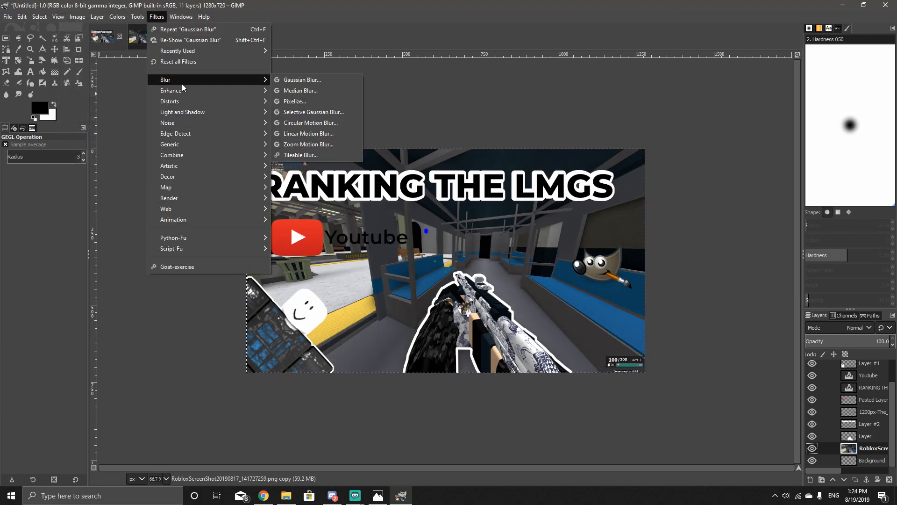
click(309, 80)
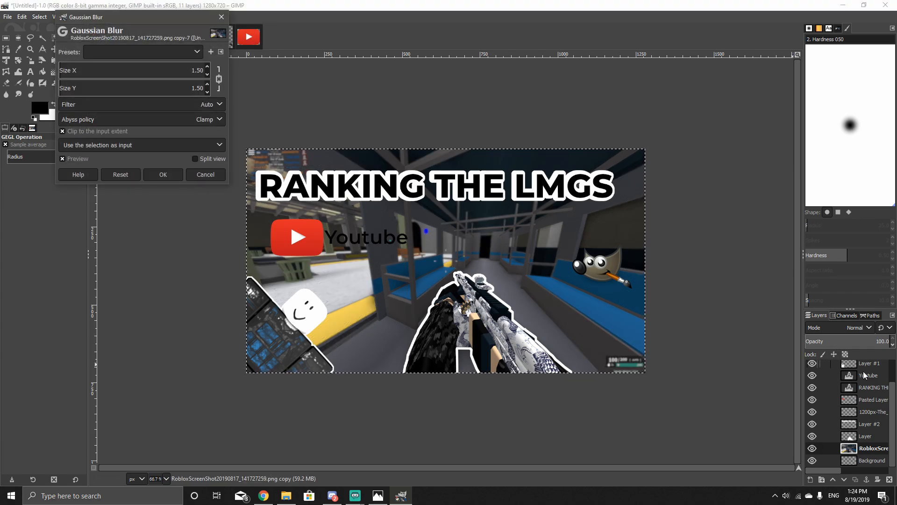
right_click(853, 449)
click(836, 412)
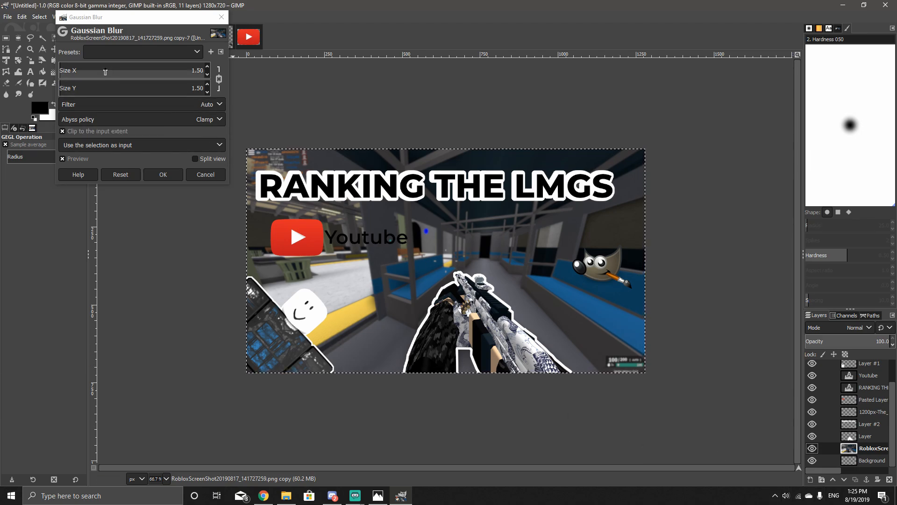
Step: Try linked horizontal and vertical Gaussian blur sizes of 31.37, reduced to 23.37, on the background
mouse_move(101, 72)
mouse_down()
mouse_move(45, 69)
mouse_move(112, 71)
mouse_up()
click(208, 75)
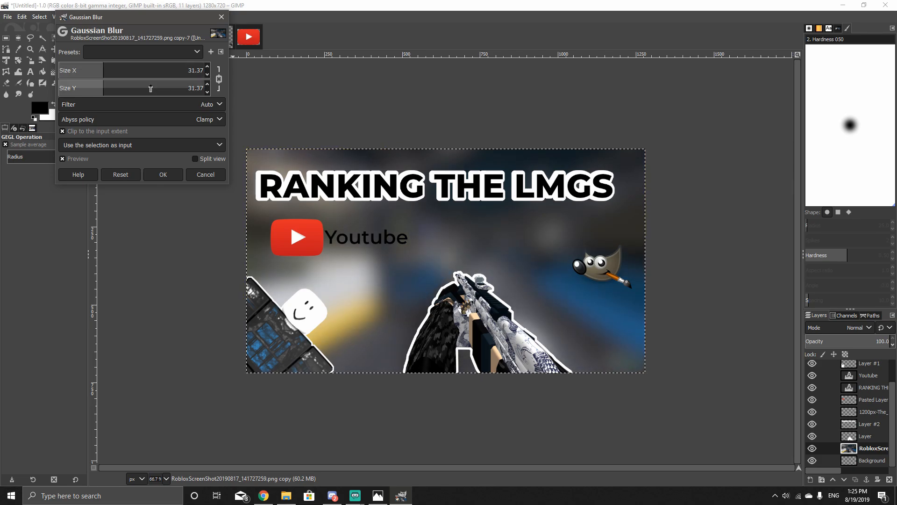
click(208, 92)
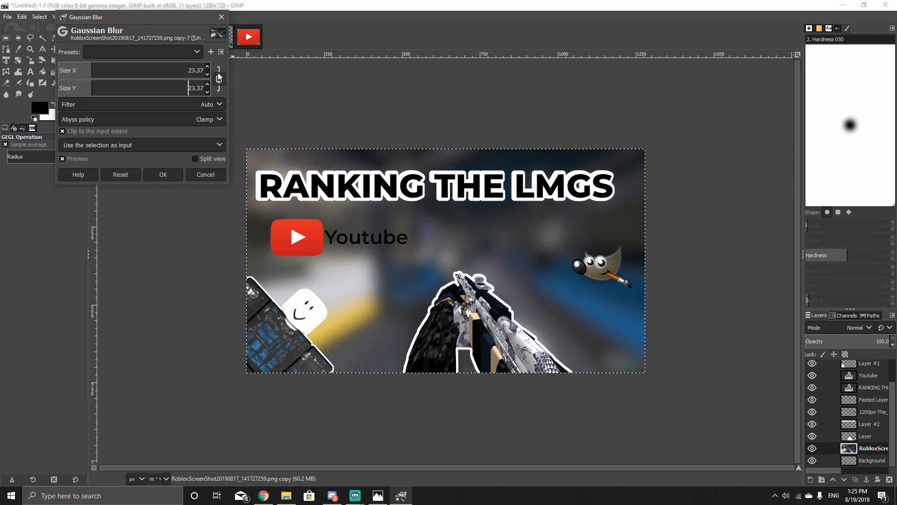
Step: Unlink the blur sizes and try a vertical-only blur with Size X at 0.00 and Size Y at 34.99
click(217, 91)
click(207, 85)
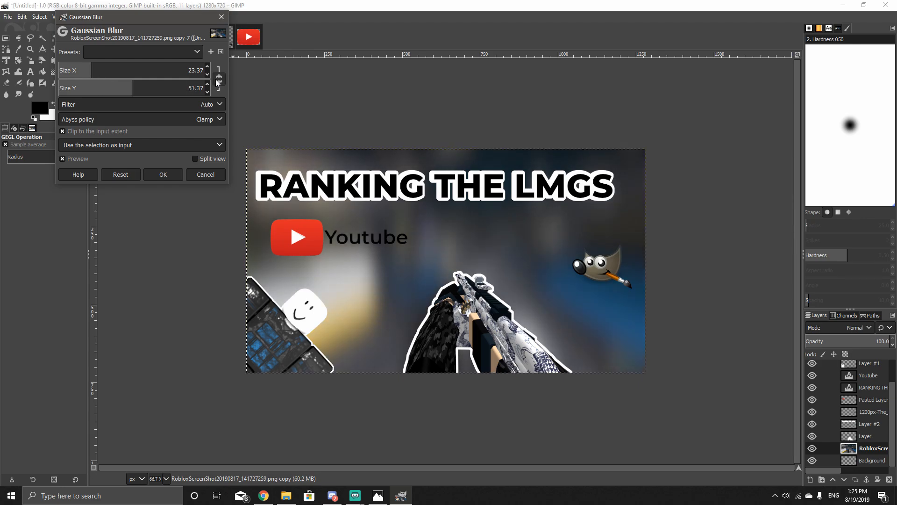
drag(149, 90, 35, 72)
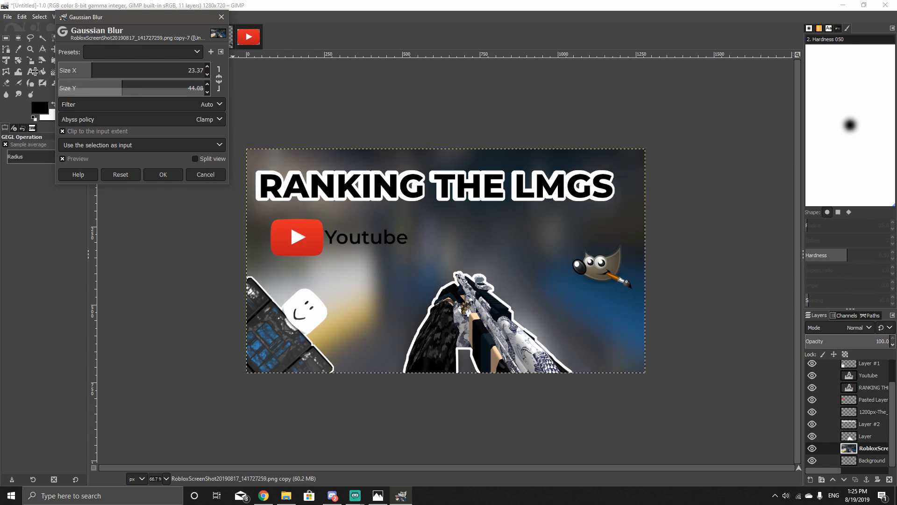
drag(101, 73, 59, 74)
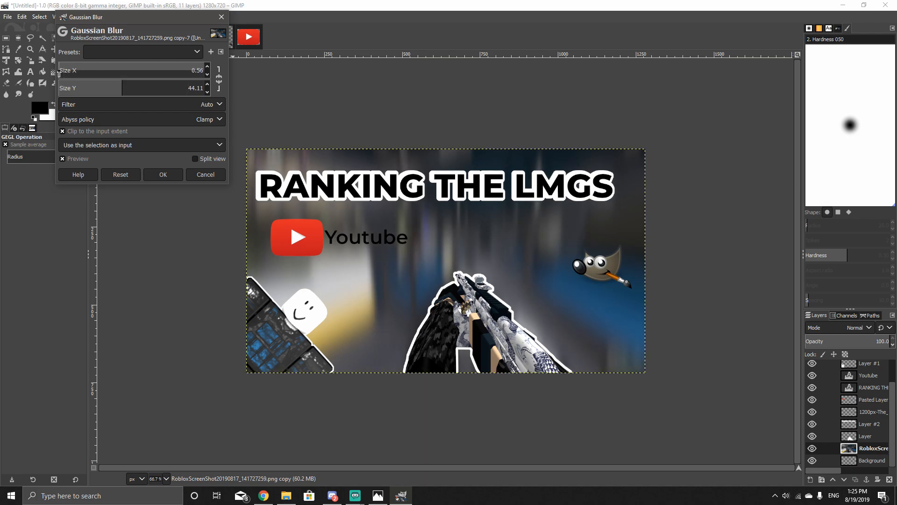
drag(108, 91, 50, 87)
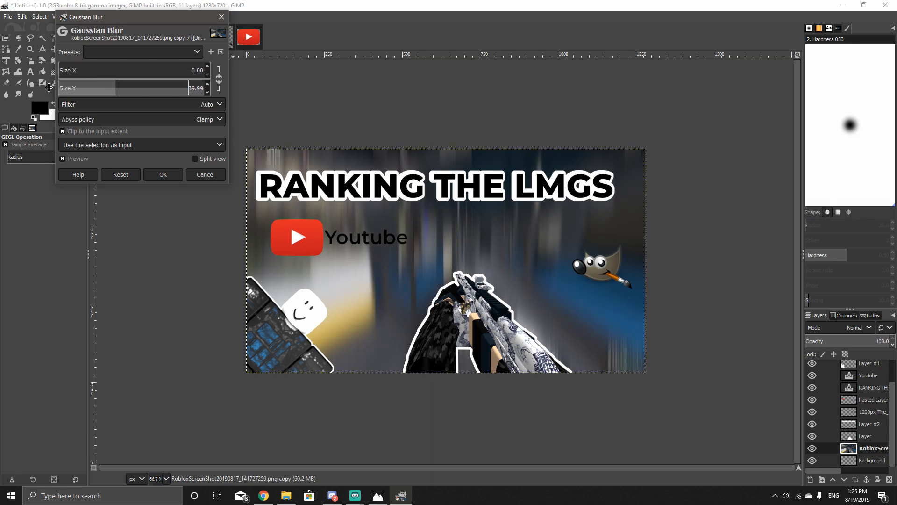
click(208, 92)
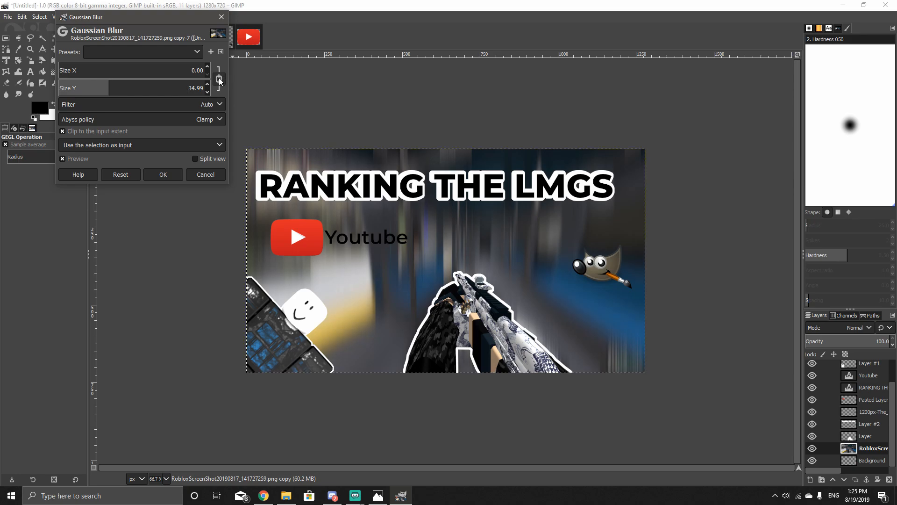
Step: Link the two blur sizes again and lower both to 0.00
click(219, 78)
click(207, 91)
scroll(207, 89, down, 20)
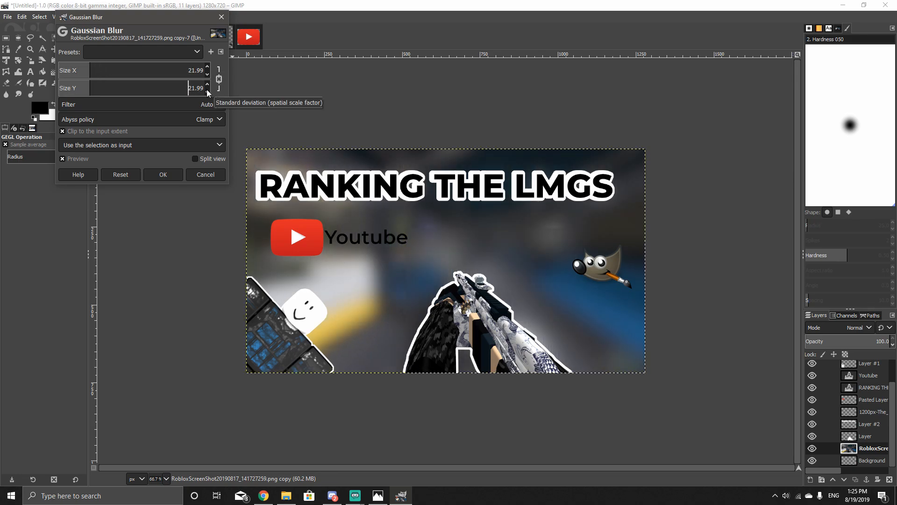
scroll(206, 88, down, 9)
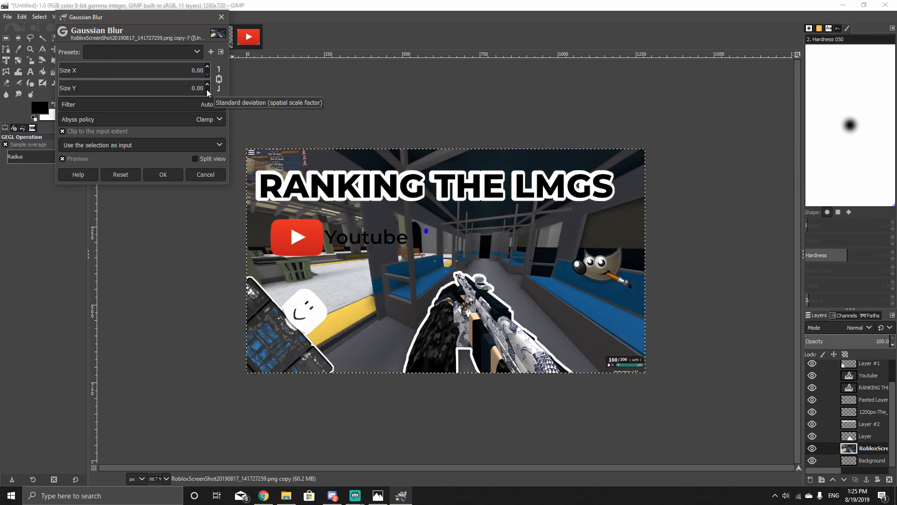
Step: Compare stronger and weaker background blurs, starting at 16.00, and settle both Size X and Size Y on 5.00
scroll(207, 70, up, 16)
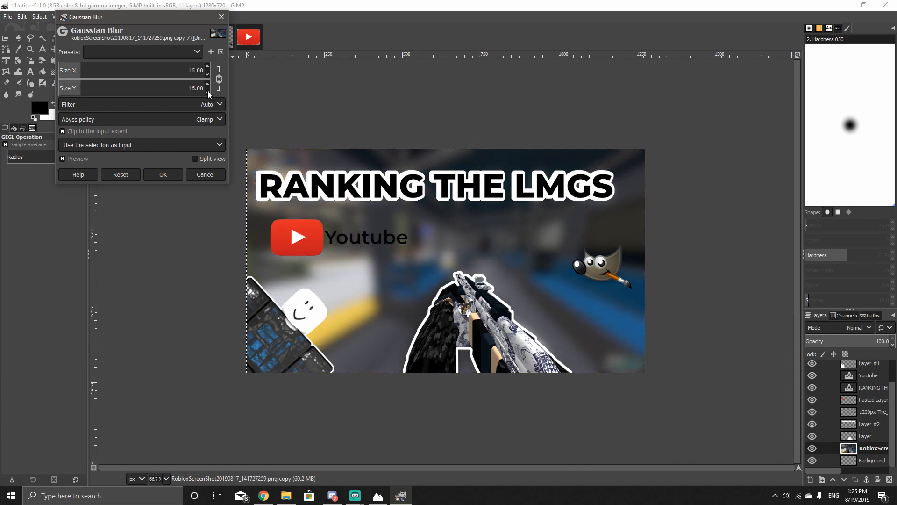
scroll(207, 91, down, 11)
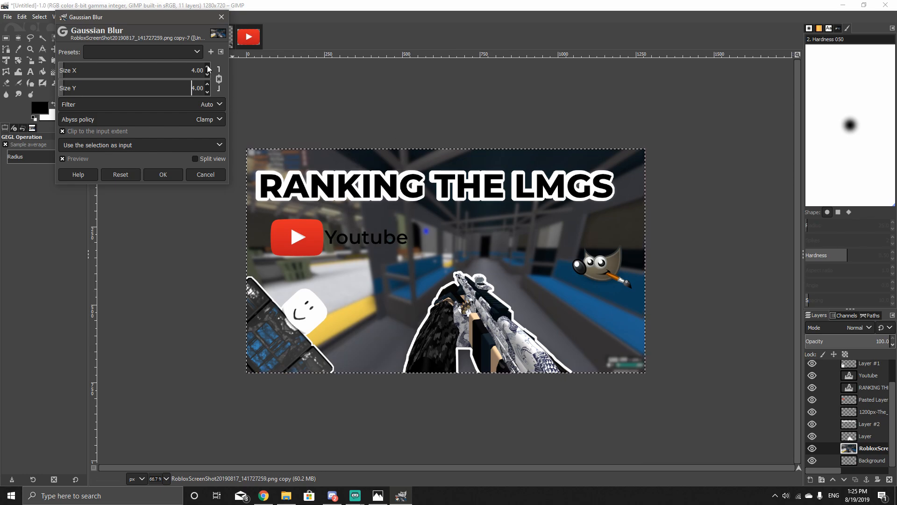
scroll(208, 69, up, 1)
scroll(865, 407, up, 2)
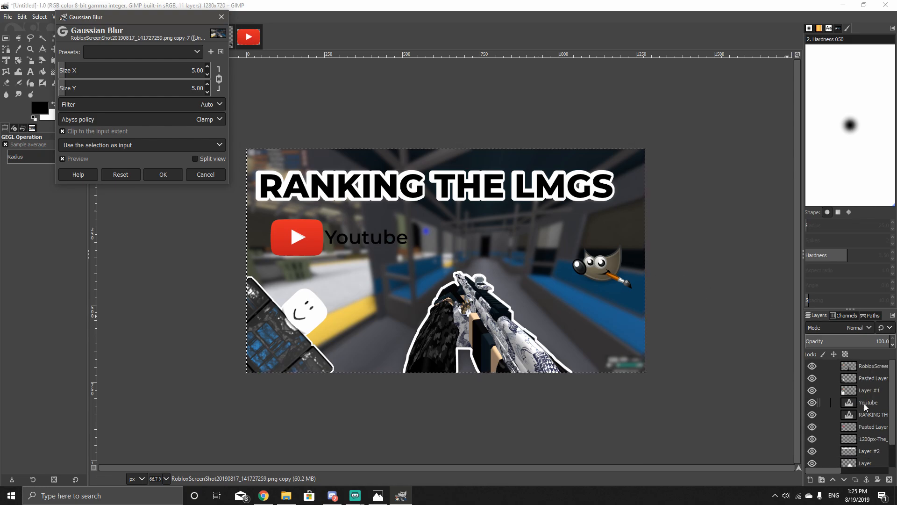
Step: Make the GIMP icon layer active and apply the Gaussian Blur to the background screenshot
click(864, 378)
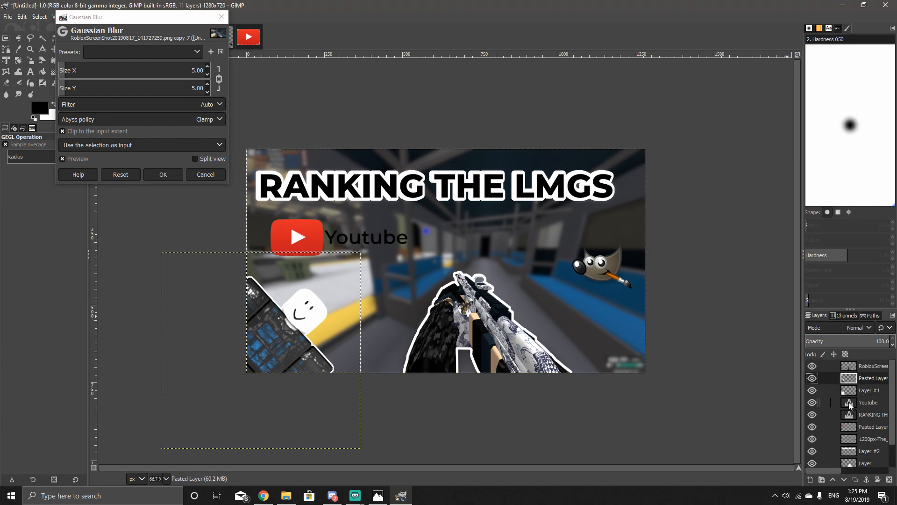
click(852, 426)
scroll(851, 423, down, 2)
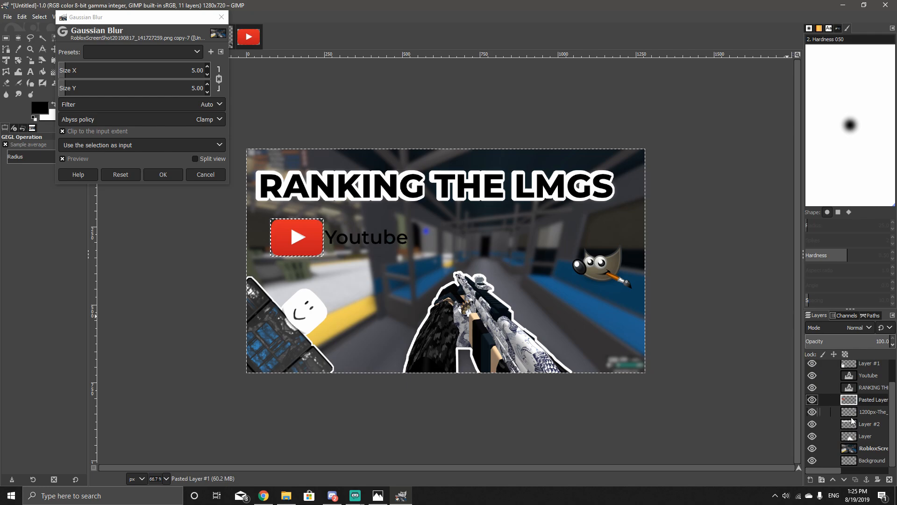
click(852, 413)
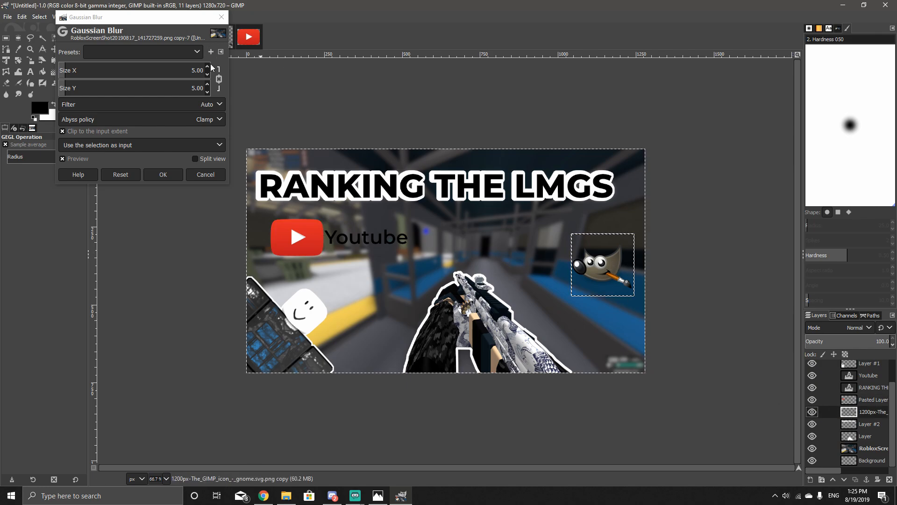
click(150, 176)
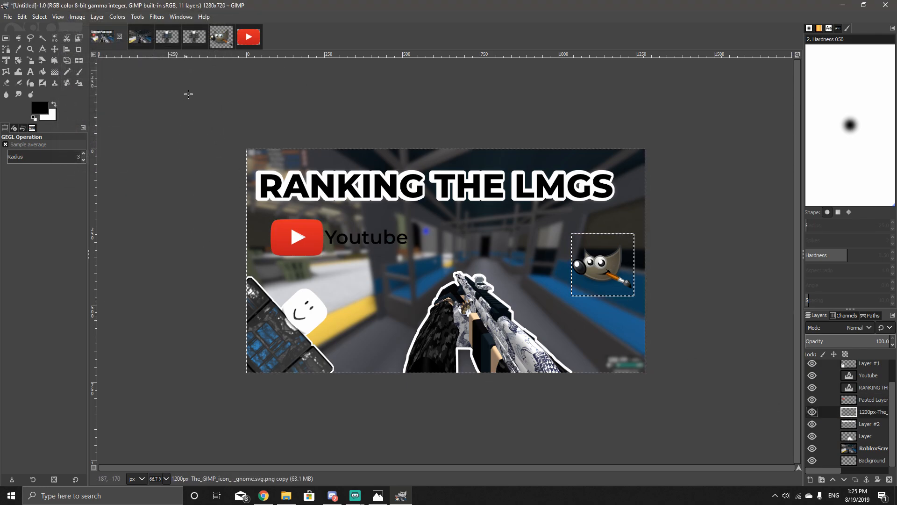
Step: Move the GIMP icon slightly up and to the left on the canvas, closer to the end of the title
mouse_move(138, 17)
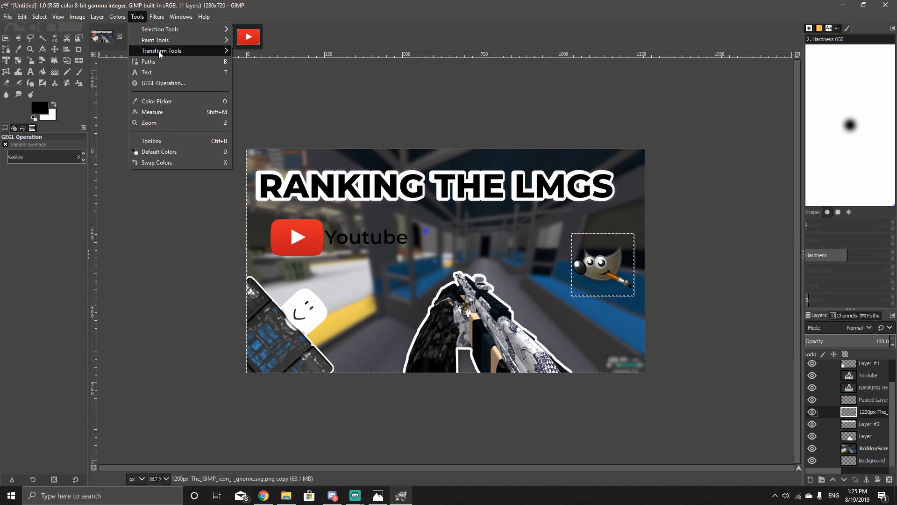
mouse_move(159, 52)
click(253, 62)
drag(616, 265, 596, 249)
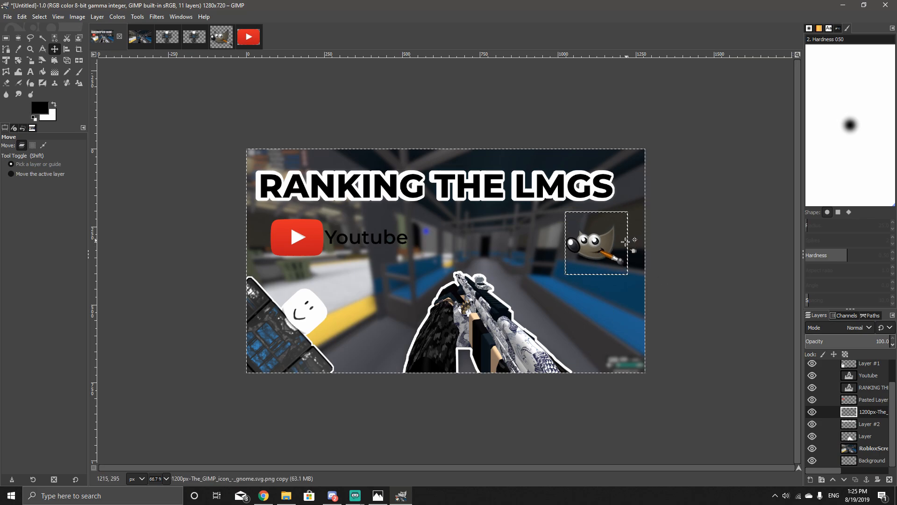
Step: Export the thumbnail as "gimp tutorial.png" into the Saved Pictures folder, proceeding to the PNG export options
click(852, 377)
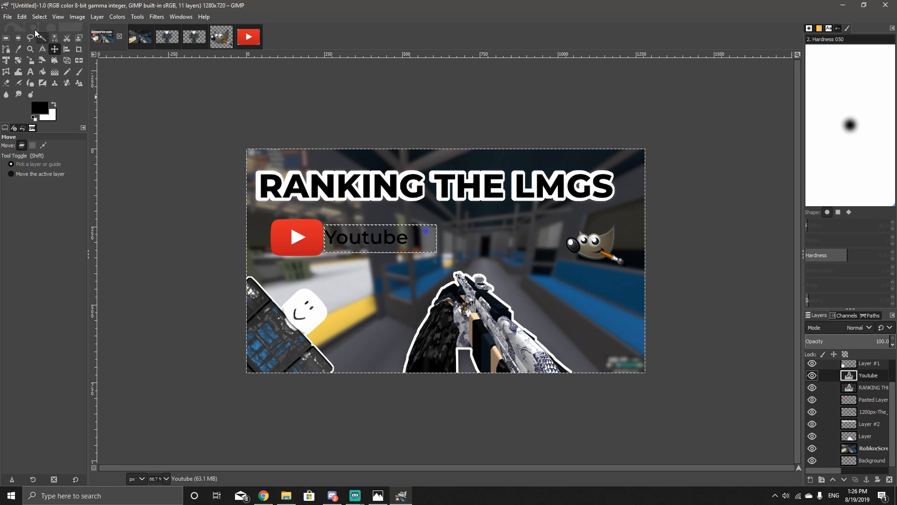
click(8, 17)
click(28, 148)
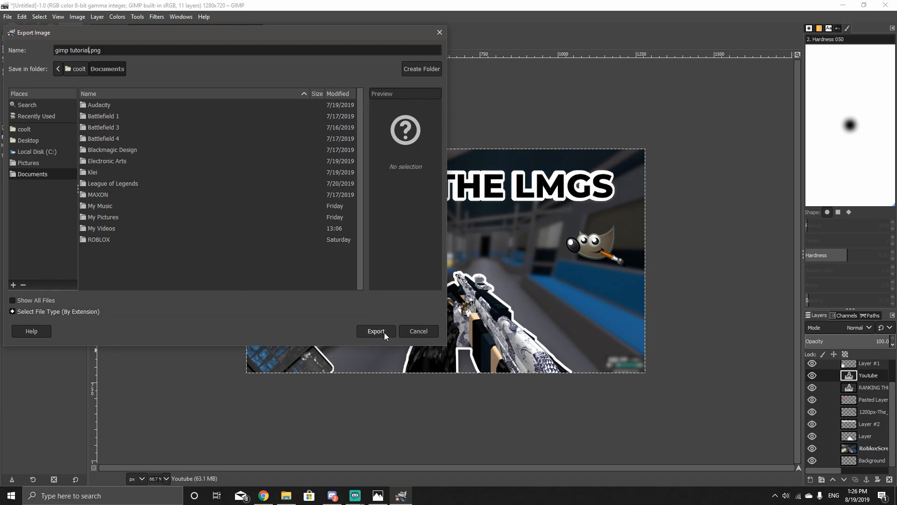
double_click(111, 217)
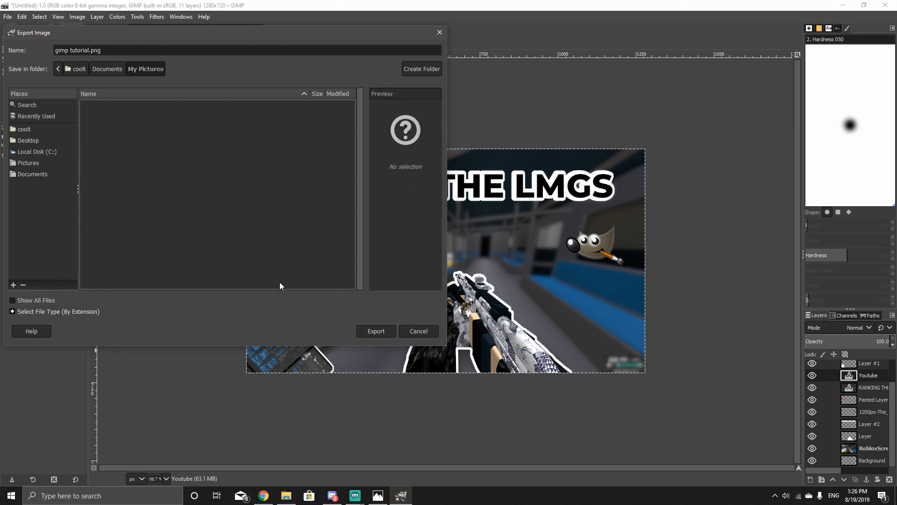
click(29, 165)
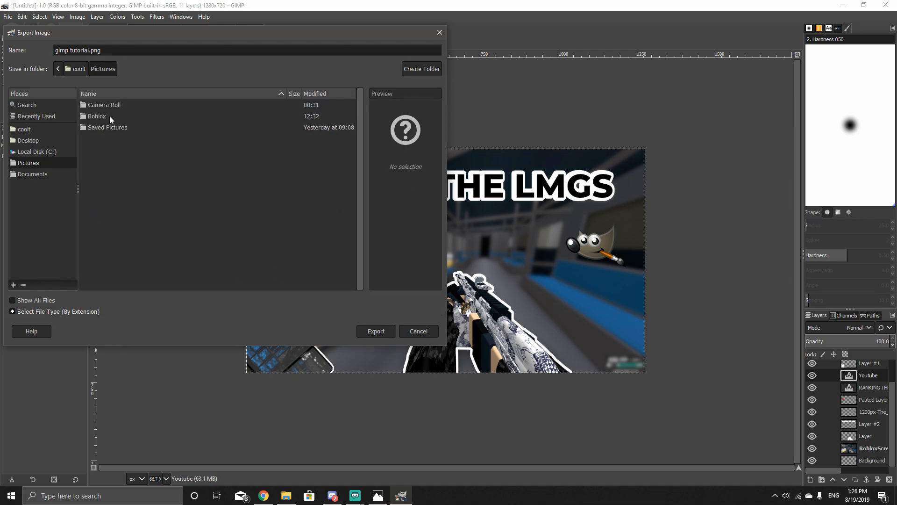
double_click(102, 126)
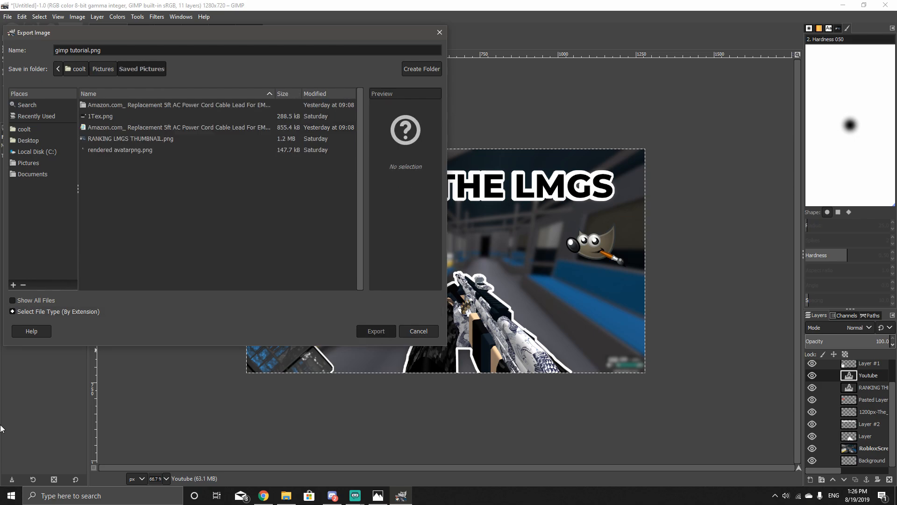
key(Return)
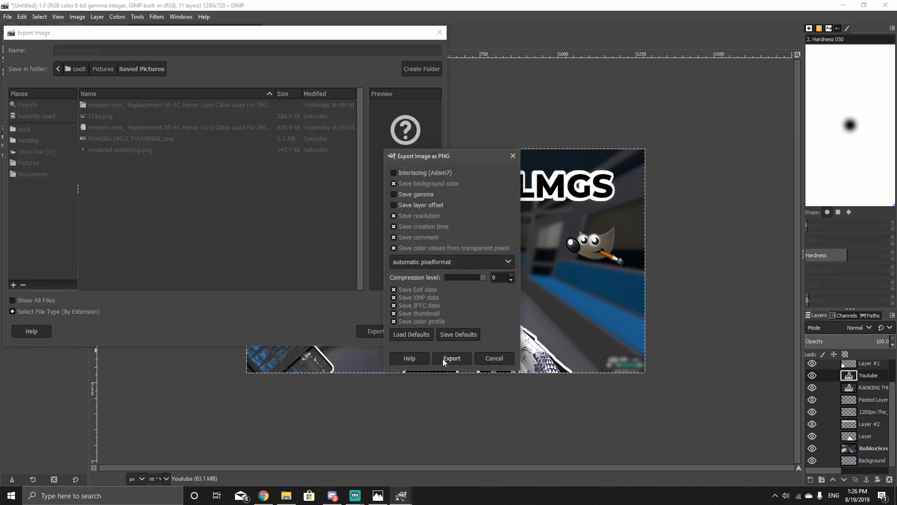